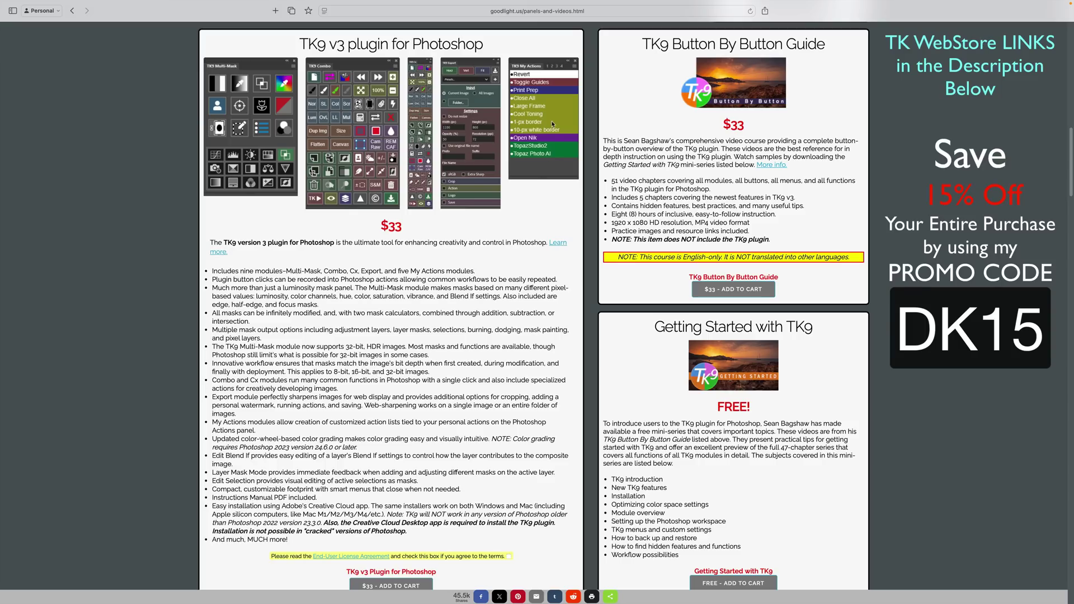
# - Look over the TK9 plugin, Magic Mixer and video course listings on the goodlight.us store page
pyautogui.scroll(5, 591, 136)
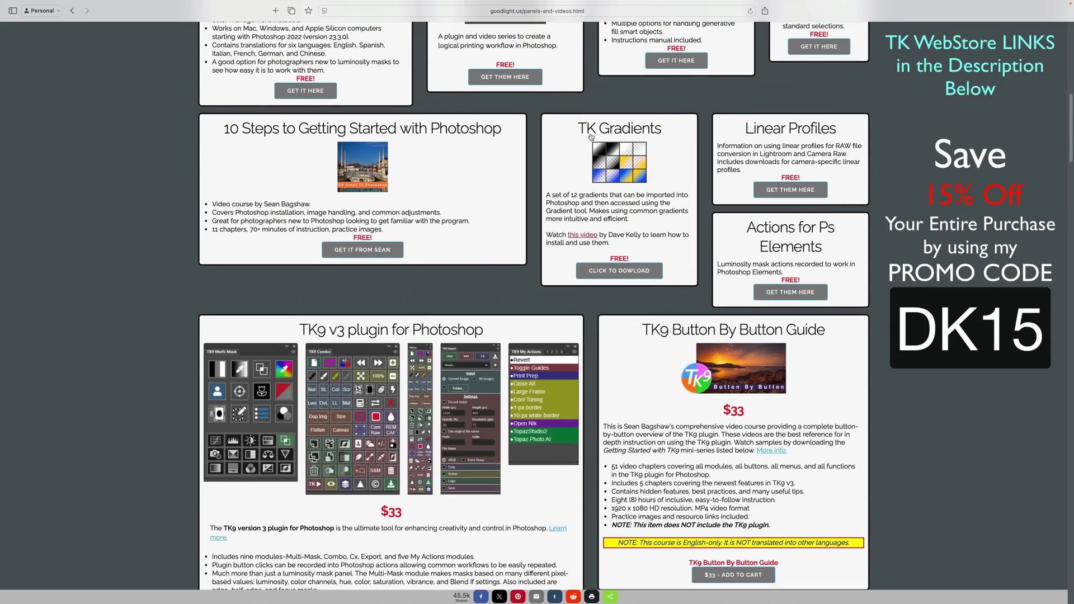
pyautogui.scroll(5, 591, 136)
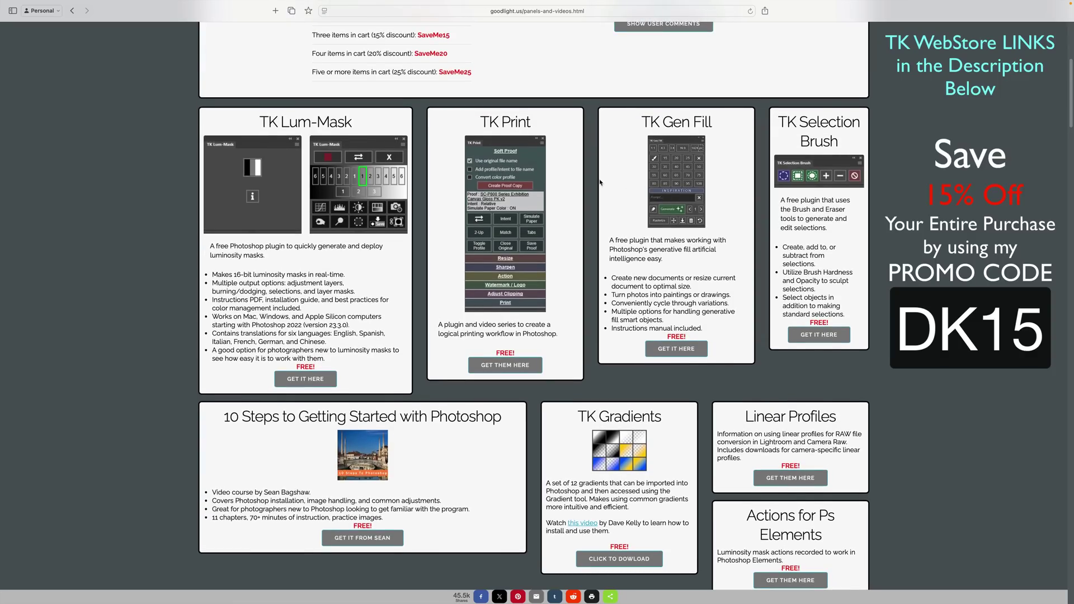
pyautogui.scroll(-14, 497, 209)
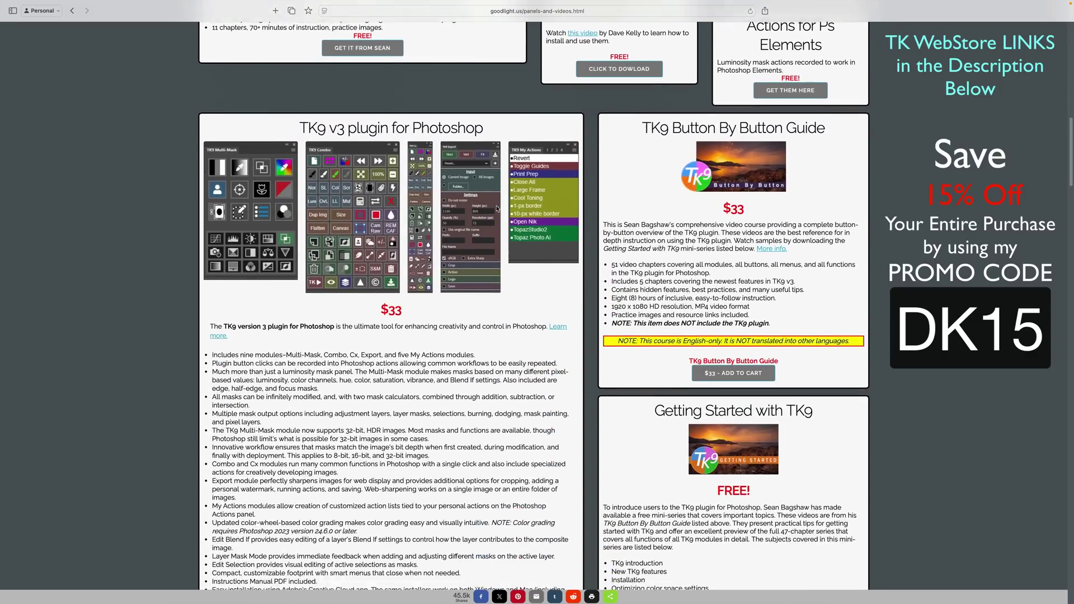
pyautogui.scroll(-13, 496, 209)
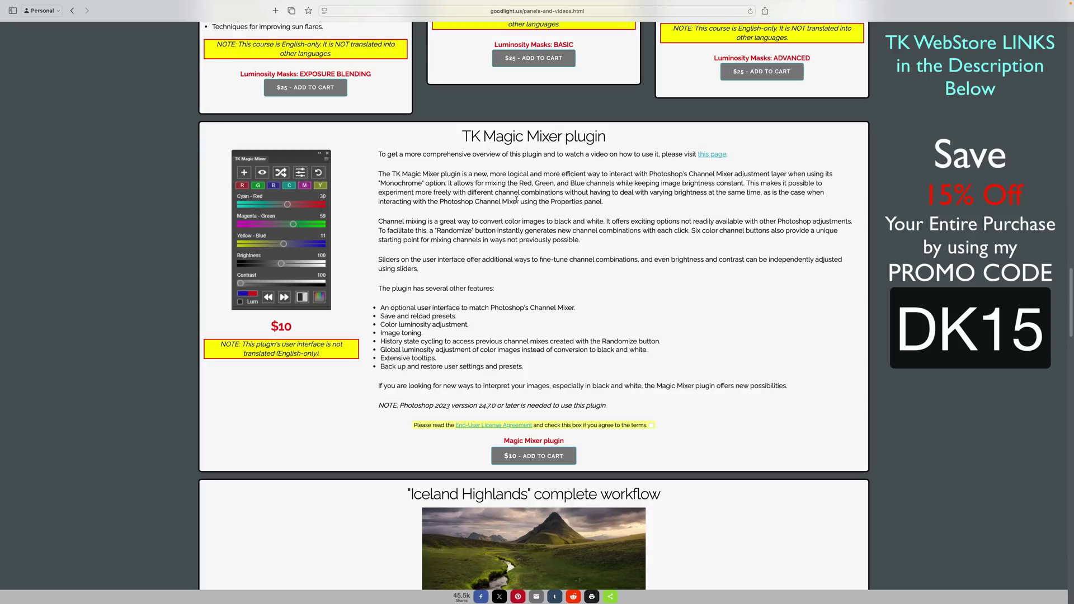
pyautogui.scroll(-10, 517, 200)
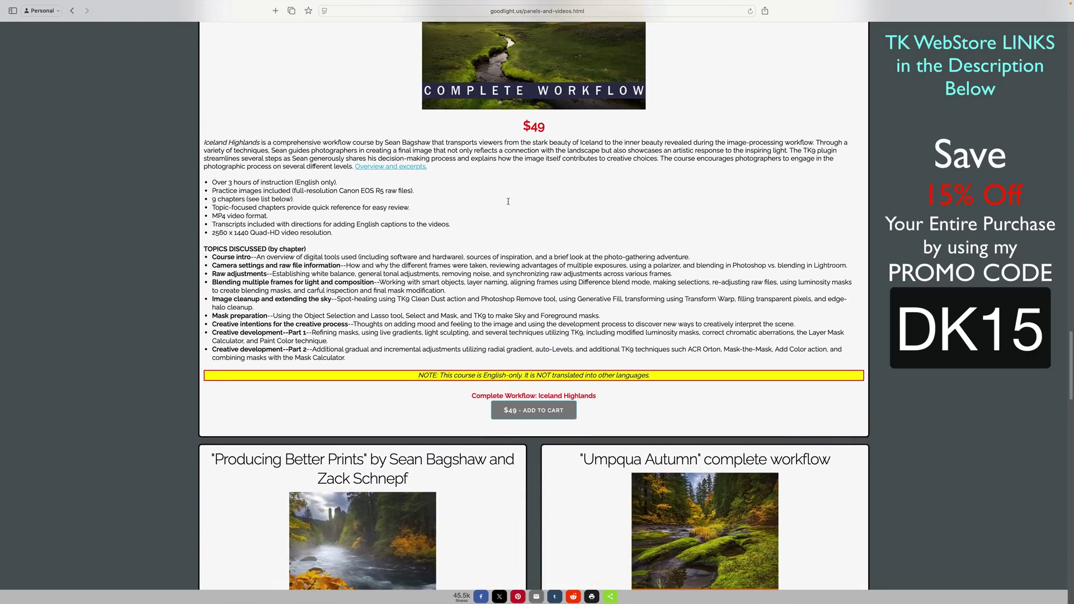
pyautogui.scroll(-2, 508, 201)
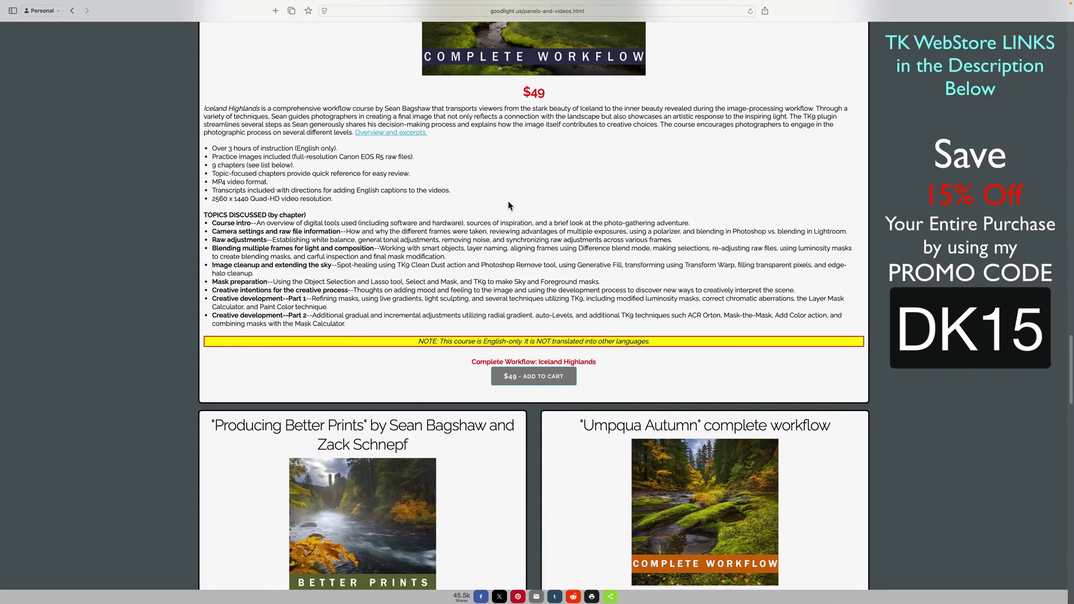
pyautogui.scroll(-5, 508, 206)
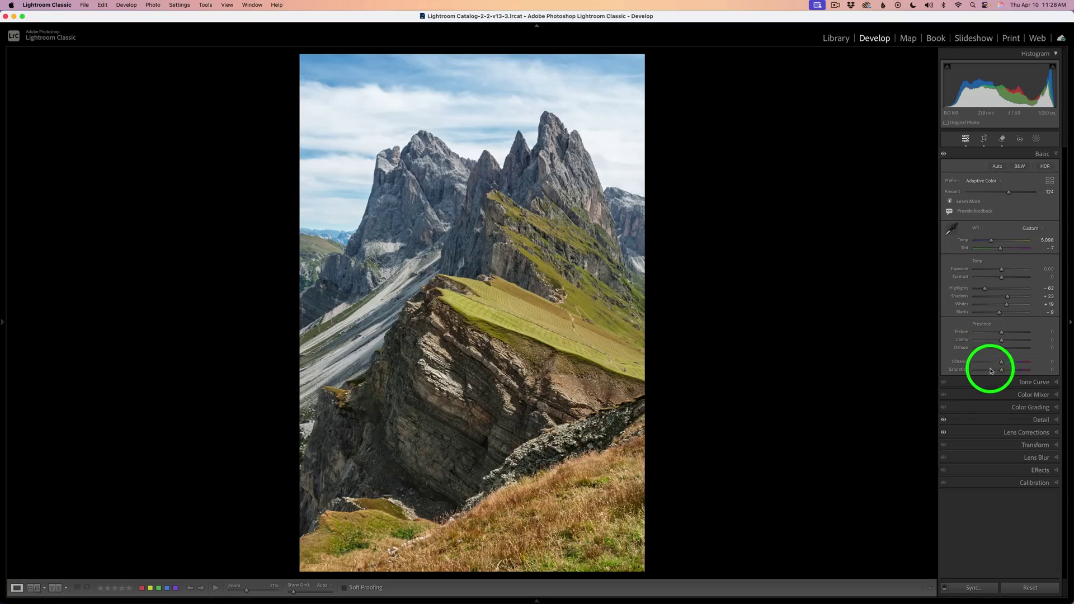
# - In Lightroom Classic, review the mountain photo's sharpening, lens correction and crop settings
pyautogui.click(1041, 419)
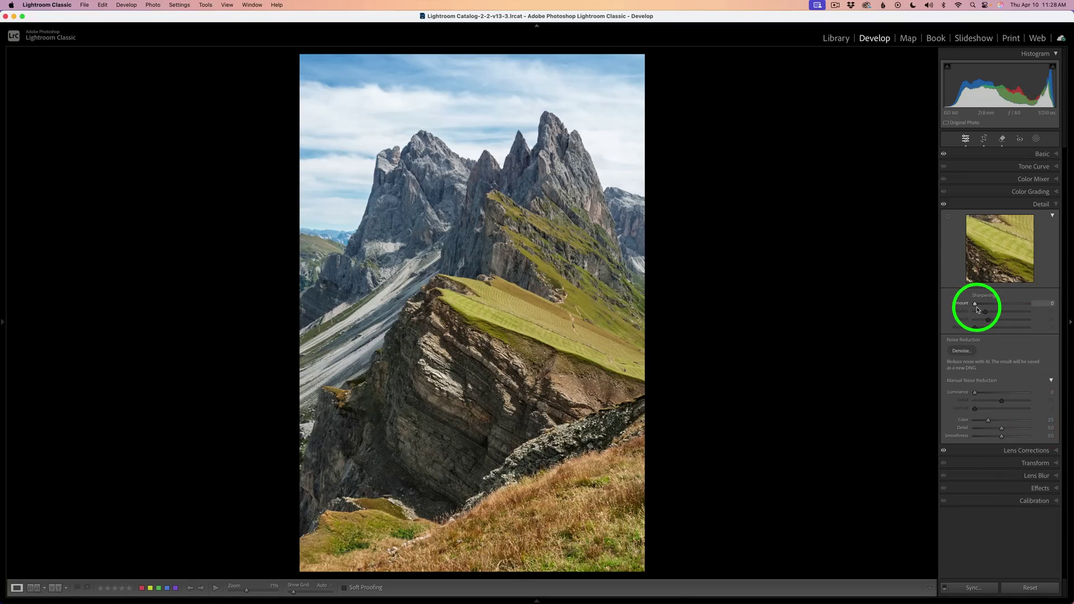
pyautogui.click(1040, 204)
pyautogui.click(1035, 217)
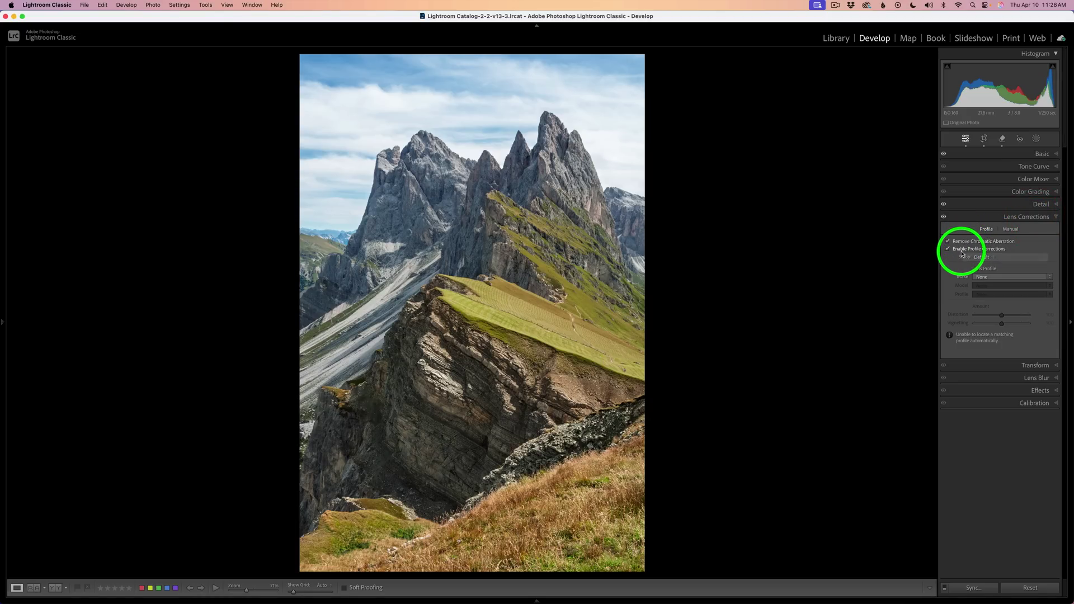
pyautogui.click(1019, 218)
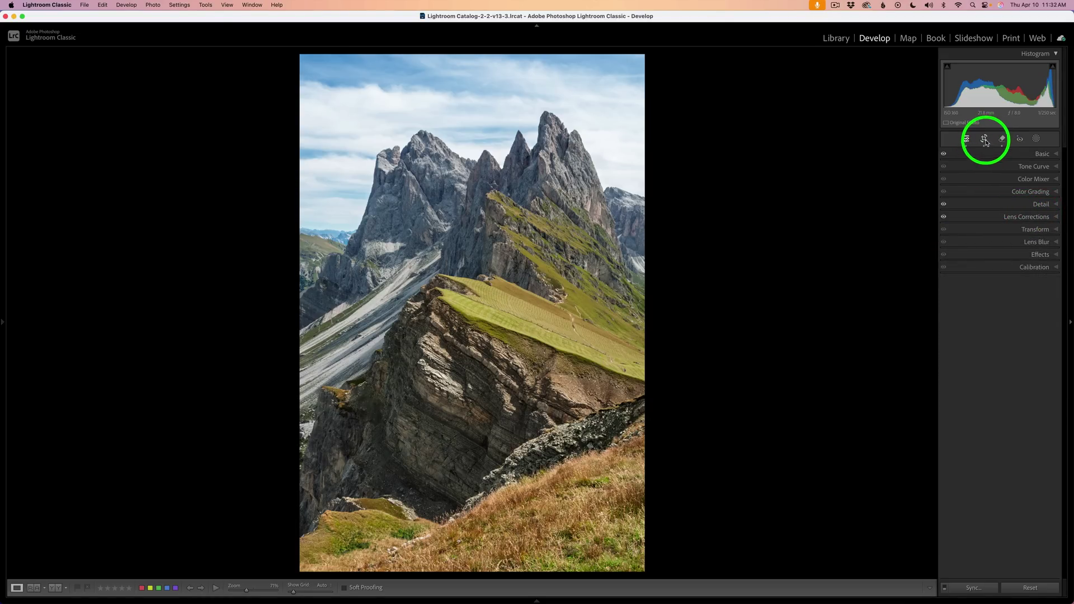
pyautogui.click(984, 138)
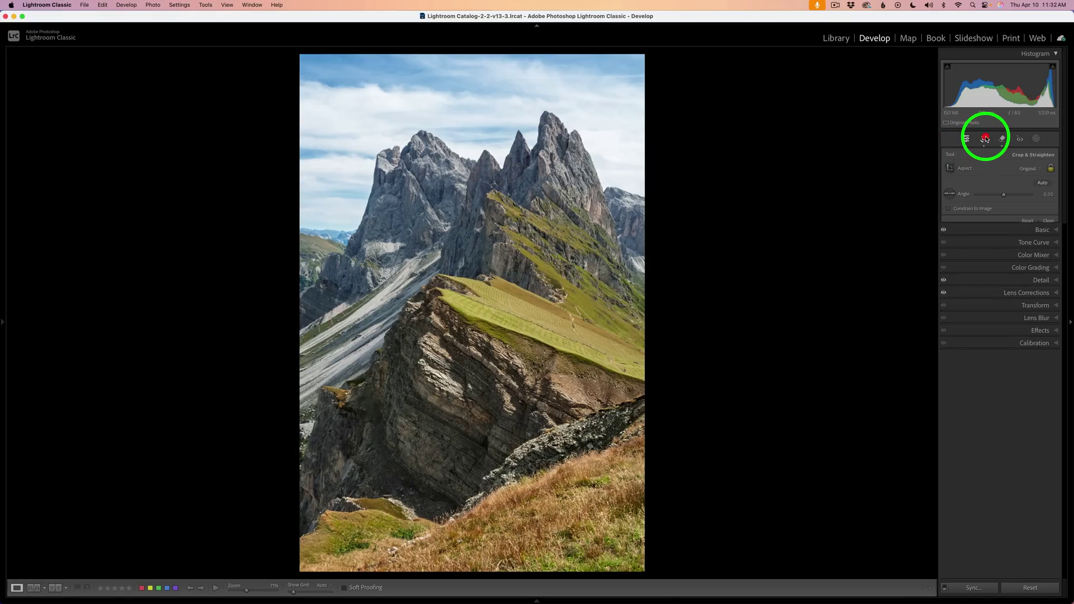
pyautogui.click(985, 139)
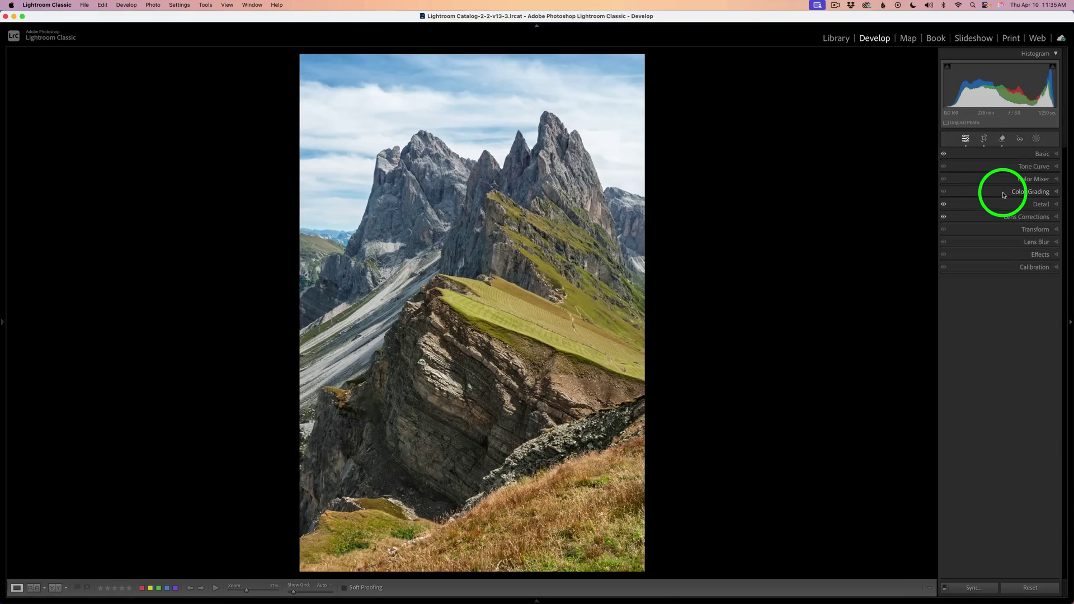
# - Toggle the photo's Remove edits off and on to compare the grass in the lower foreground
pyautogui.click(1003, 140)
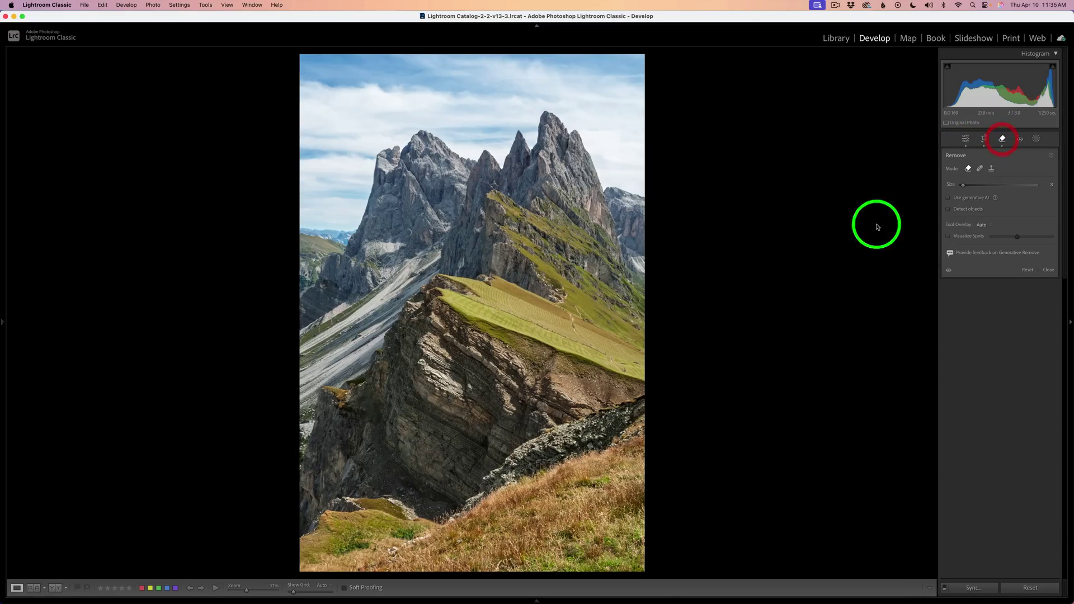
pyautogui.click(949, 271)
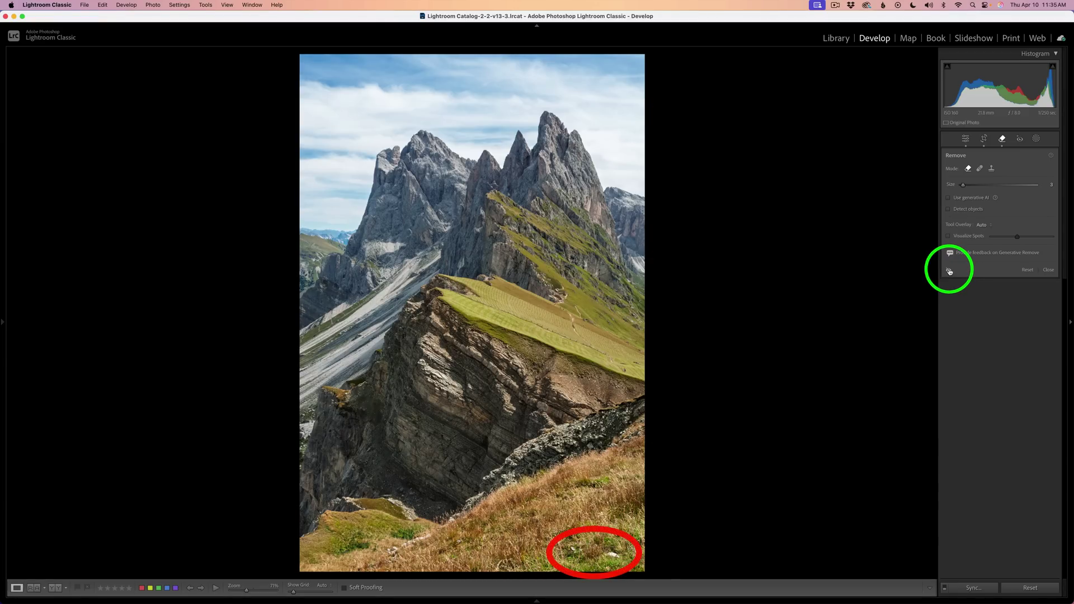
pyautogui.click(950, 271)
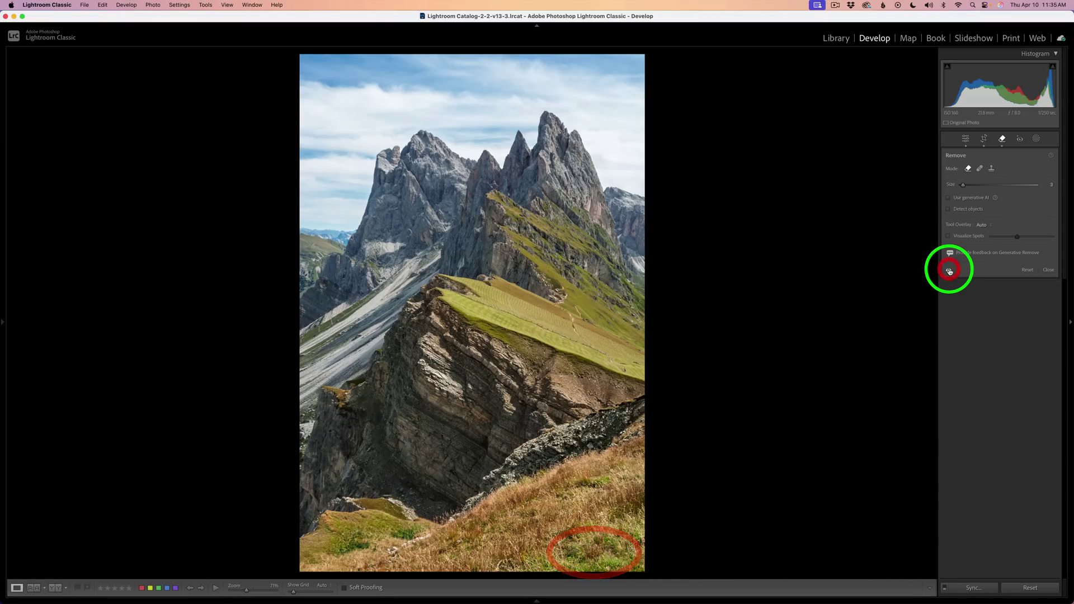
pyautogui.click(965, 138)
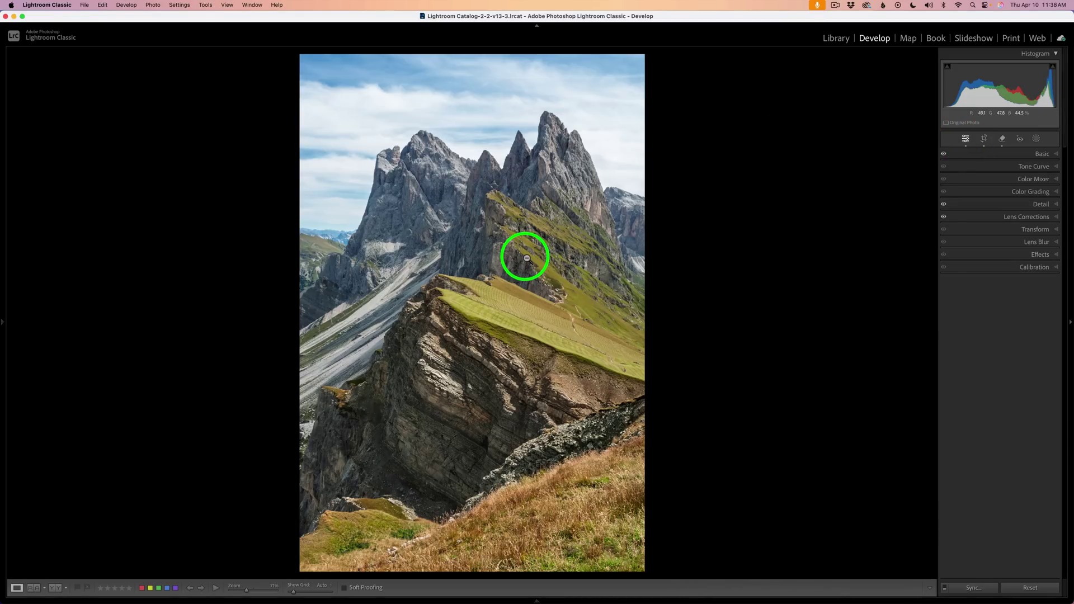
# - Send the mountain photo from Lightroom Classic to Adobe Photoshop 2025 for editing
pyautogui.rightClick(527, 258)
pyautogui.moveTo(556, 334)
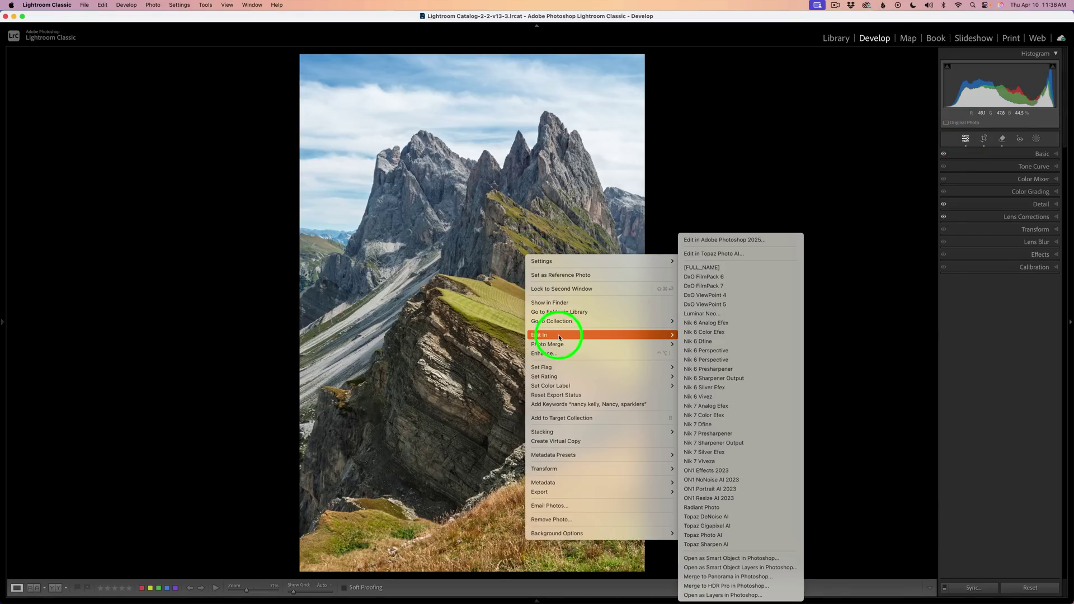
pyautogui.click(742, 240)
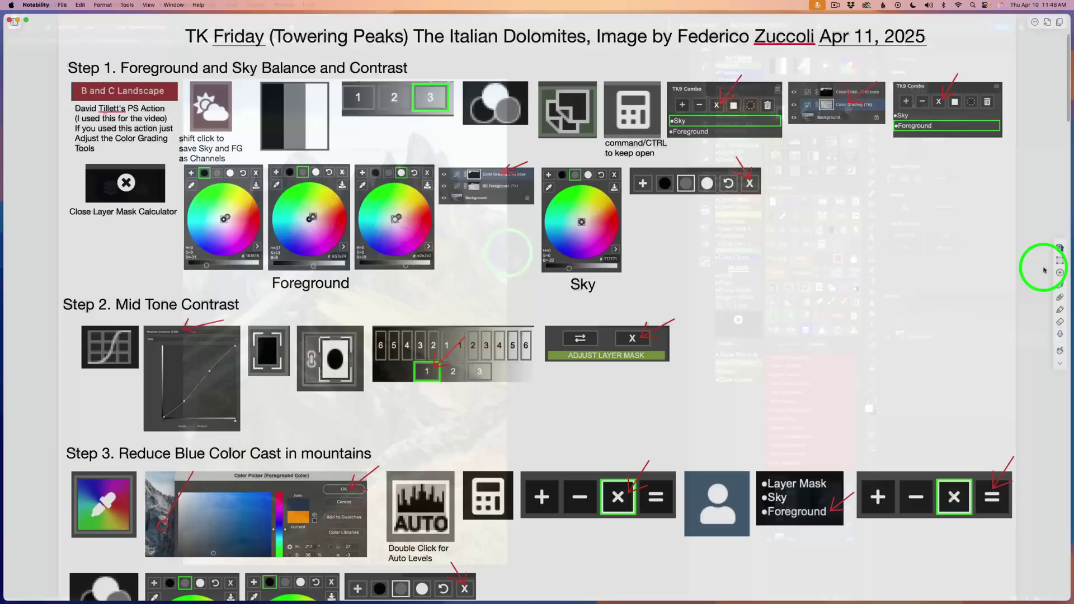
# - Read through the numbered editing steps in the Towering Peaks notes in Notability
pyautogui.scroll(-3, 1043, 270)
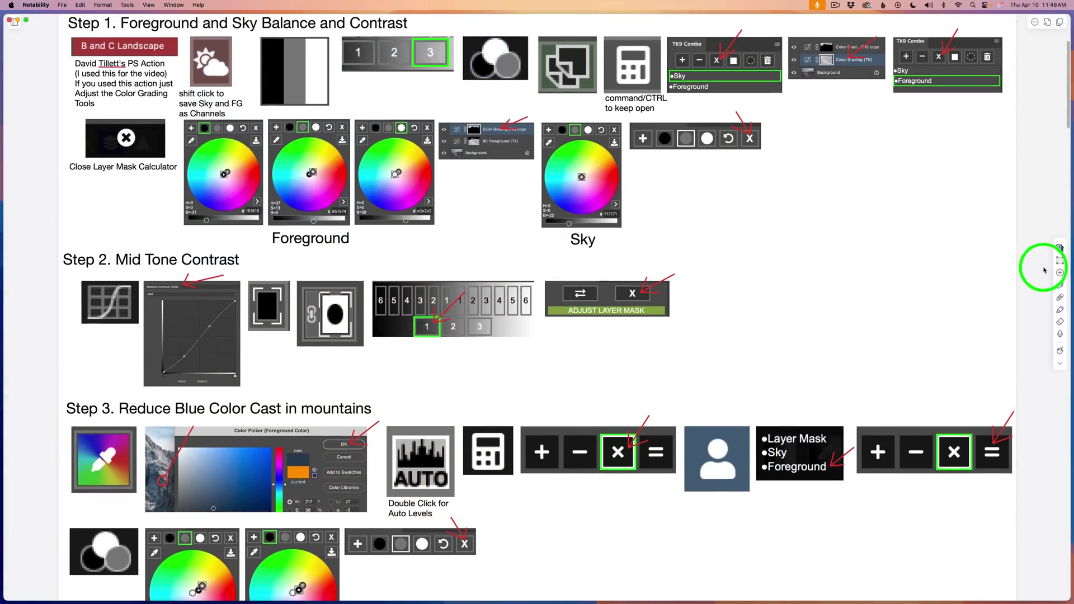
pyautogui.scroll(-10, 1044, 270)
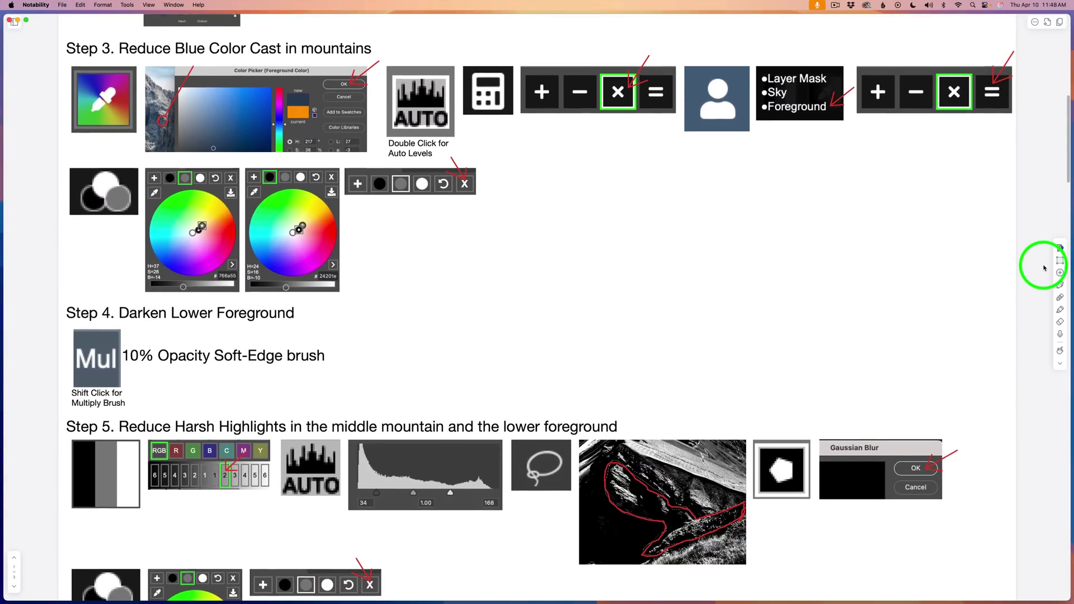
pyautogui.scroll(-10, 1044, 265)
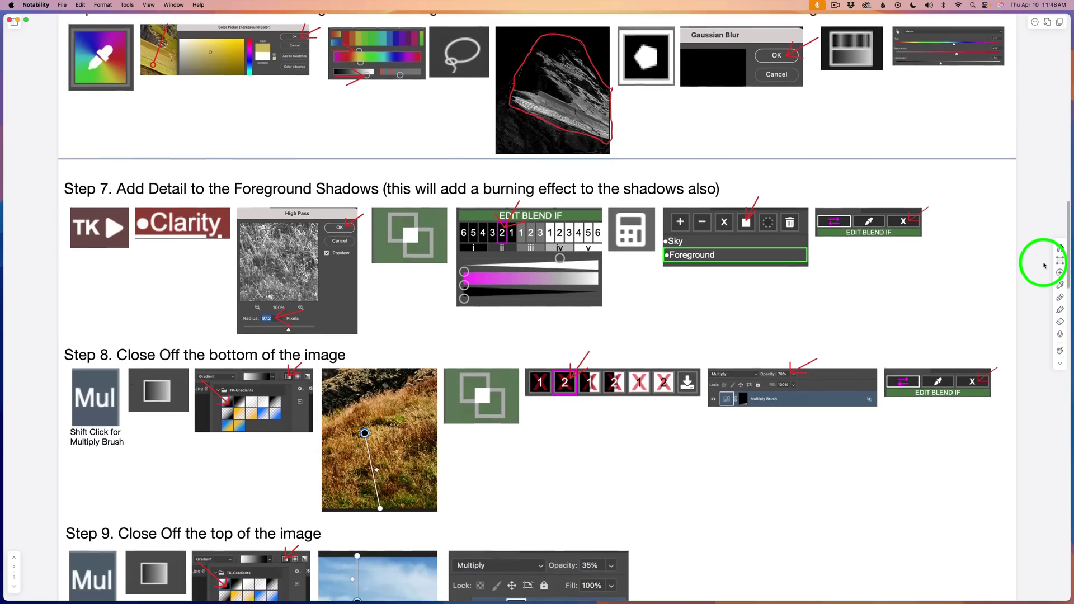
pyautogui.scroll(-10, 1044, 265)
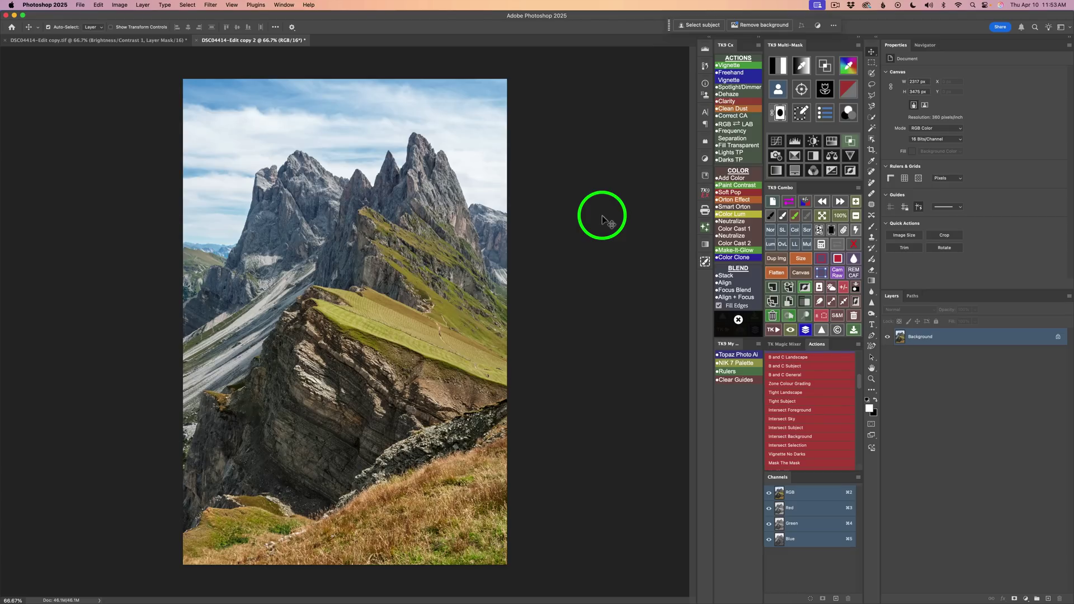
# - In Photoshop, run the B and C Landscape action and set the BC Foreground shadows to brightness -31, comparing the layer off and on
pyautogui.click(798, 361)
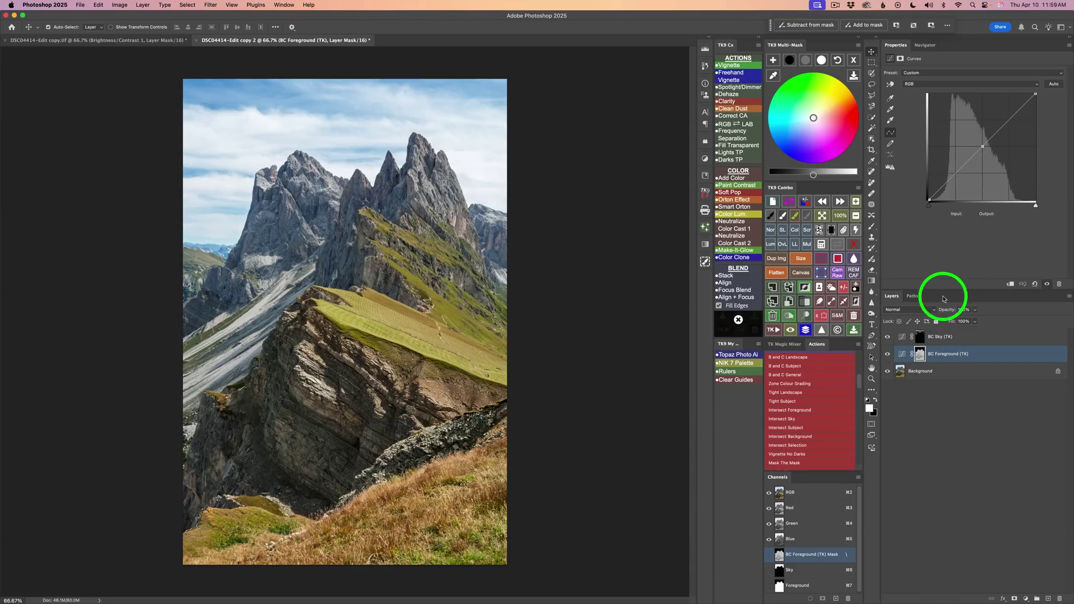
pyautogui.click(791, 62)
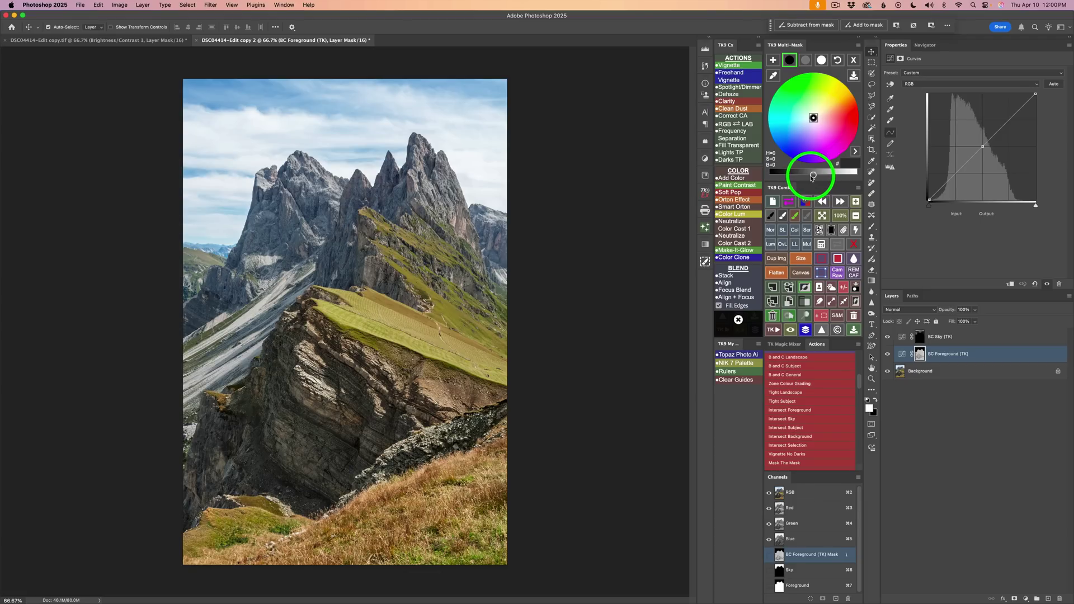
pyautogui.moveTo(812, 177); pyautogui.dragTo(799, 176)
pyautogui.moveTo(798, 176); pyautogui.dragTo(794, 177)
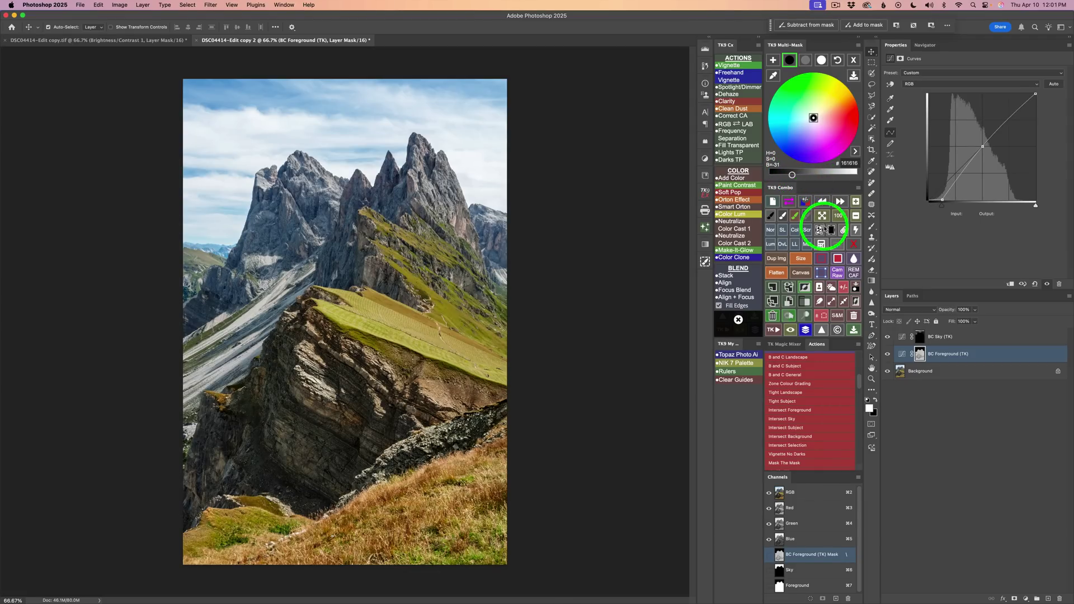
pyautogui.click(889, 355)
pyautogui.click(889, 356)
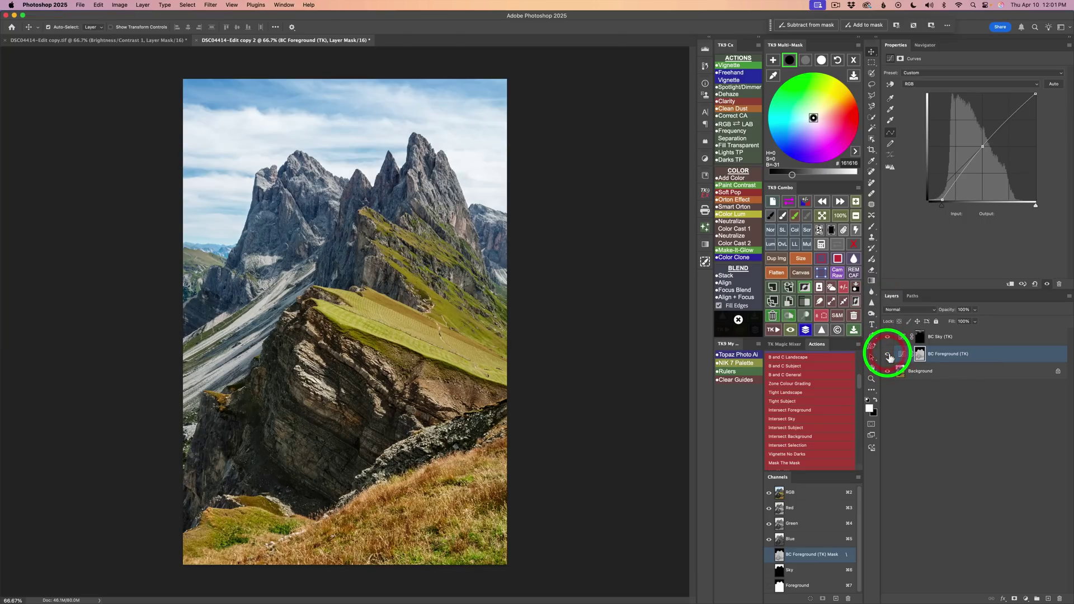
# - Set the BC Foreground midtones to hue 37, saturation 13, brightness 8 and the highlights to brightness 20, comparing the layer off and on
pyautogui.click(806, 61)
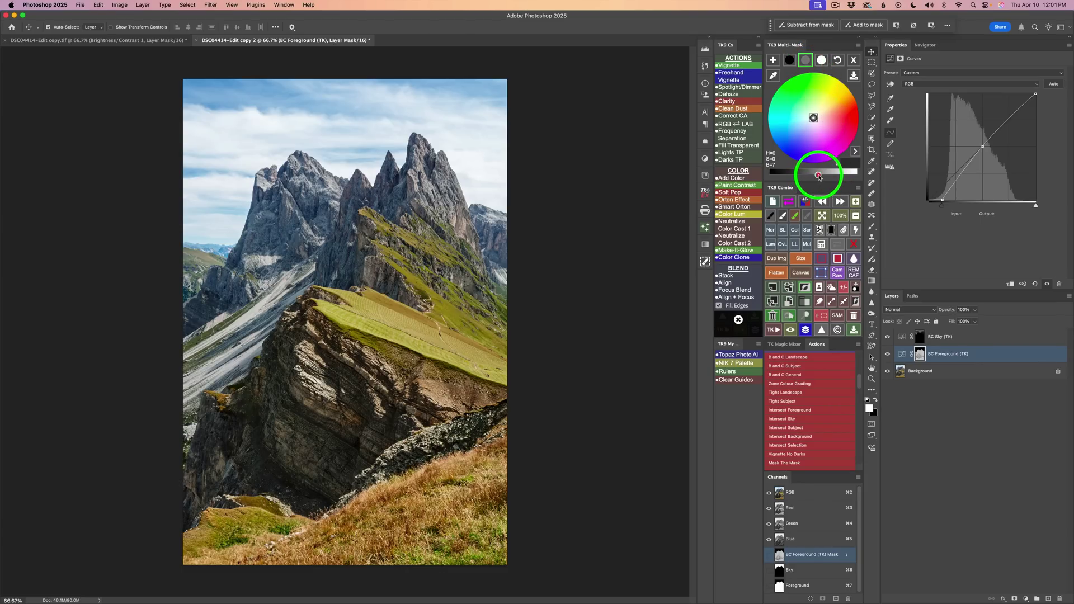
pyautogui.moveTo(814, 176); pyautogui.dragTo(819, 177)
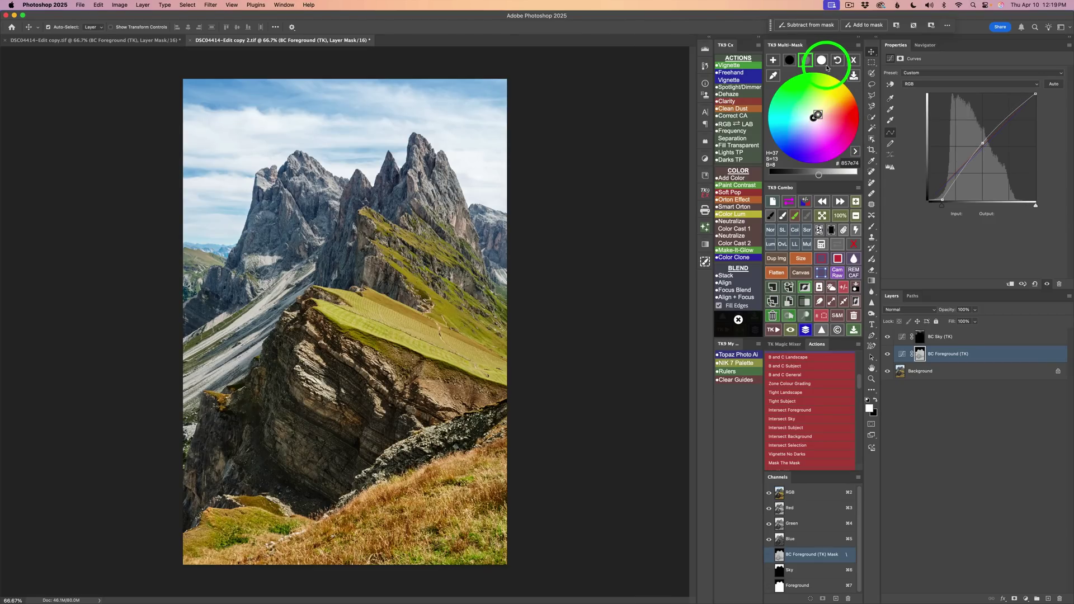
pyautogui.click(822, 60)
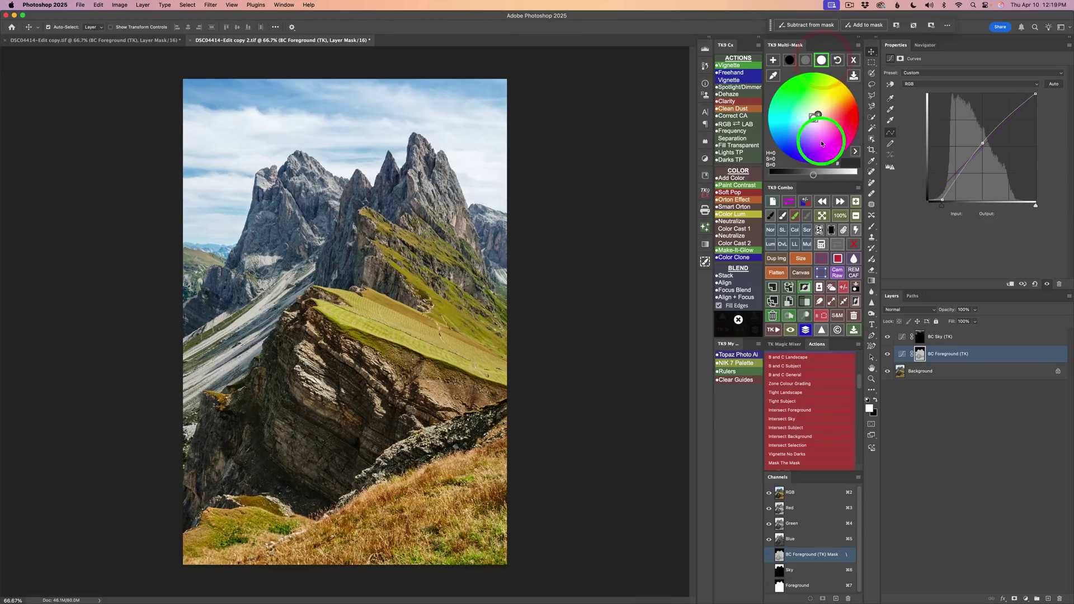
pyautogui.moveTo(814, 176); pyautogui.dragTo(827, 176)
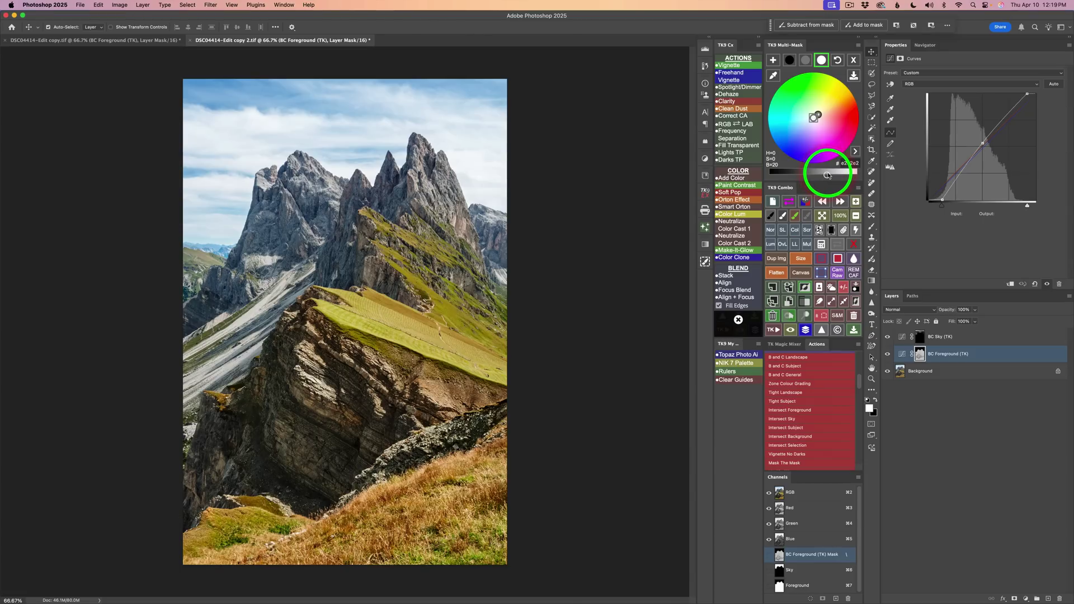
pyautogui.click(889, 355)
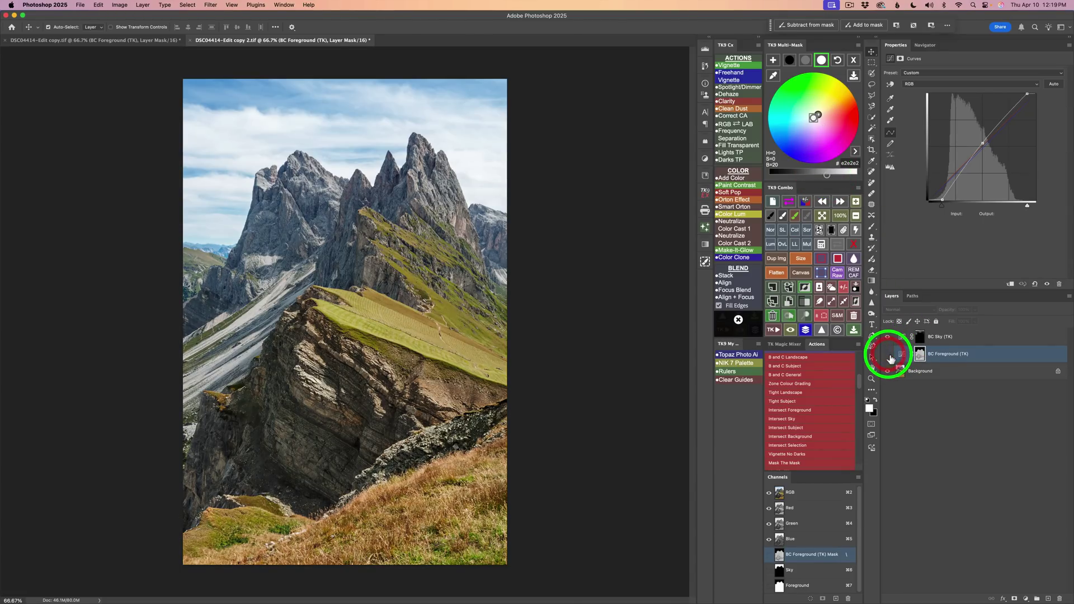
pyautogui.click(888, 355)
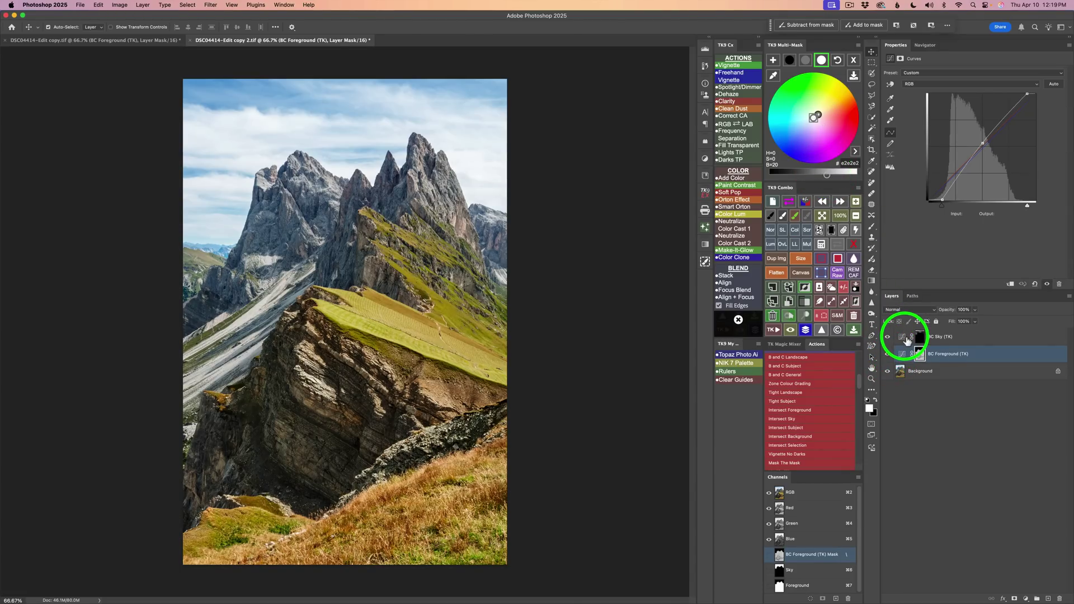
# - Darken the midtones of the BC Sky (TK) layer to the neutral grey 717171
pyautogui.click(908, 337)
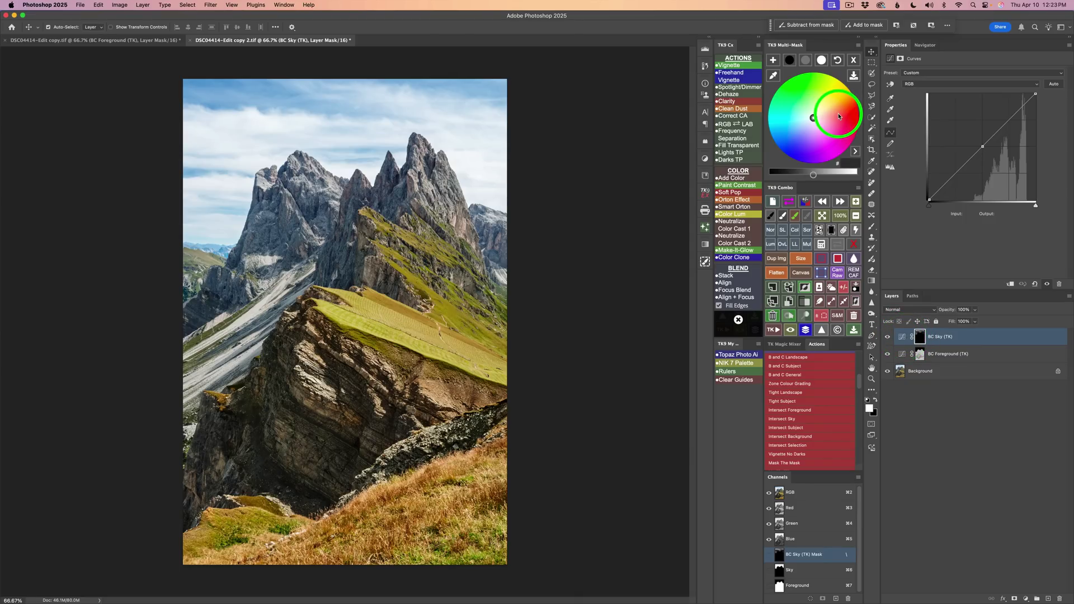
pyautogui.click(806, 60)
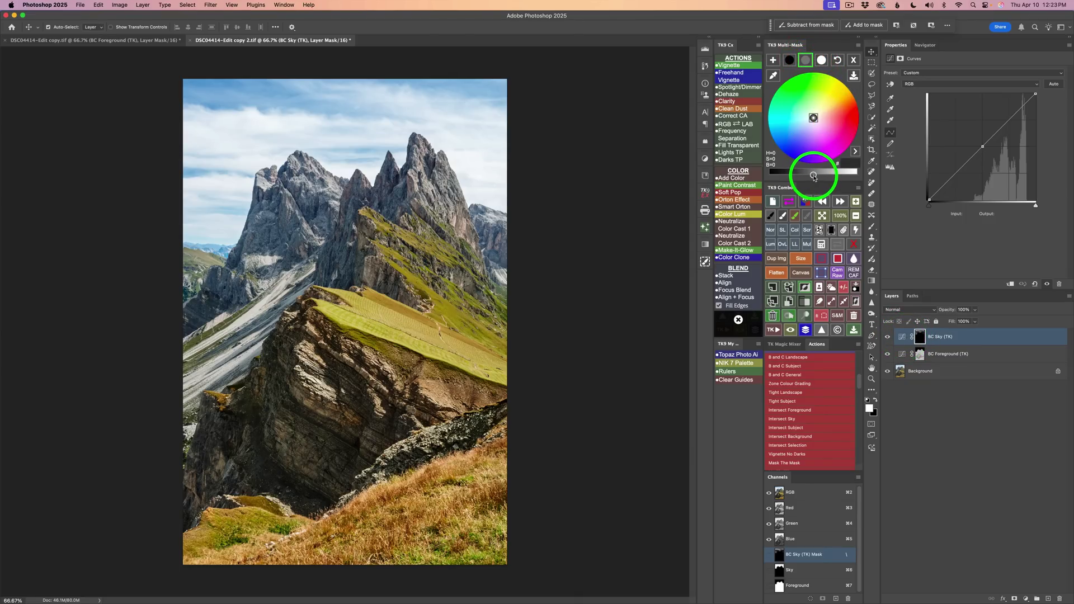
pyautogui.moveTo(814, 176); pyautogui.dragTo(798, 175)
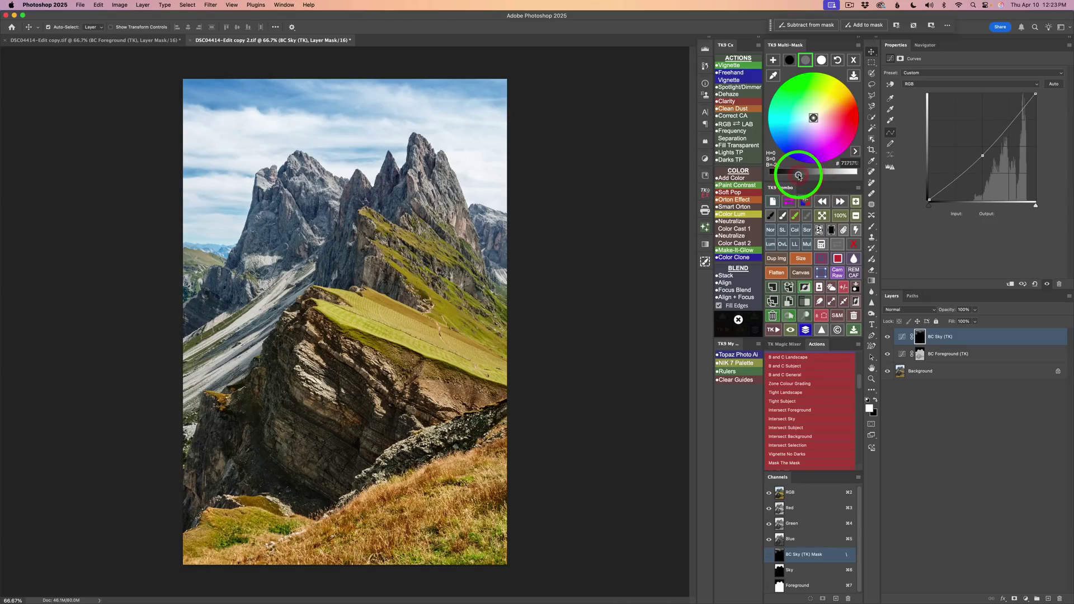
# - Compare the photo with the BC Sky (TK) layer off and on, leave color grading, and compare with all adjustment layers off and on
pyautogui.click(888, 337)
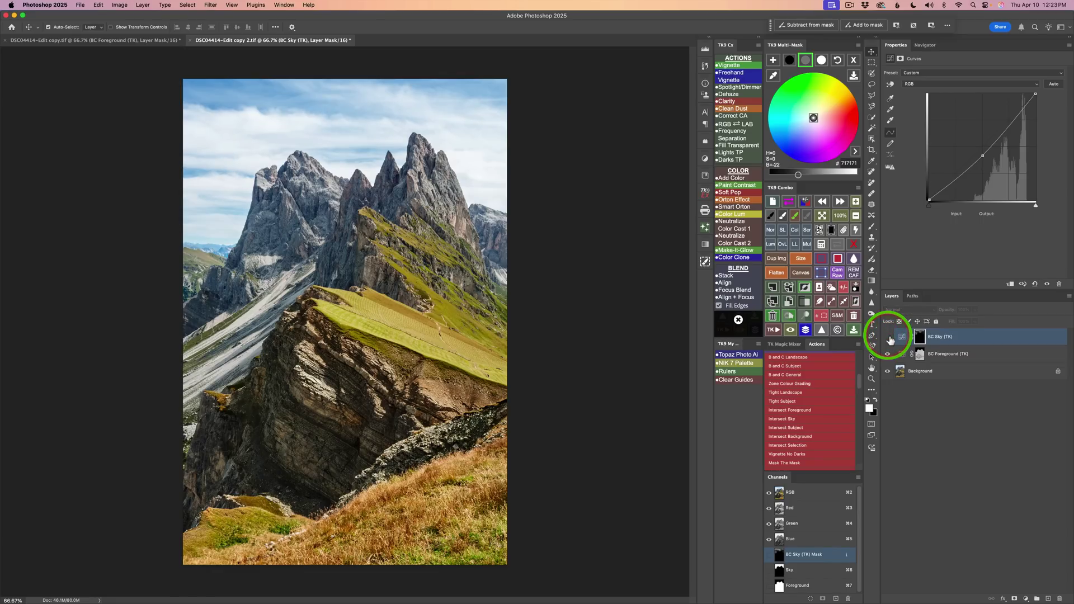
pyautogui.click(888, 337)
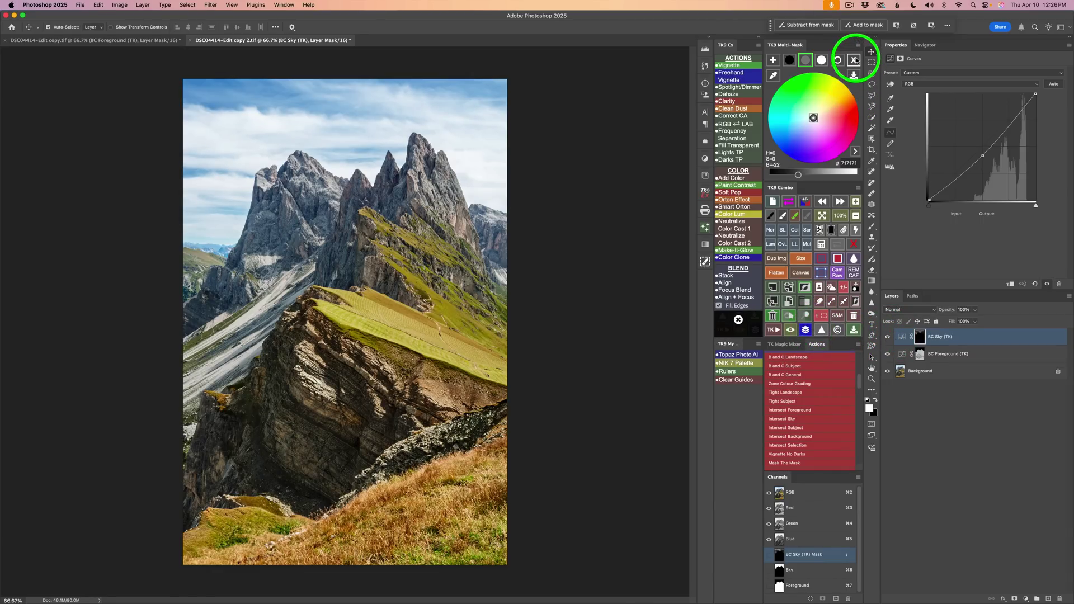
pyautogui.click(854, 61)
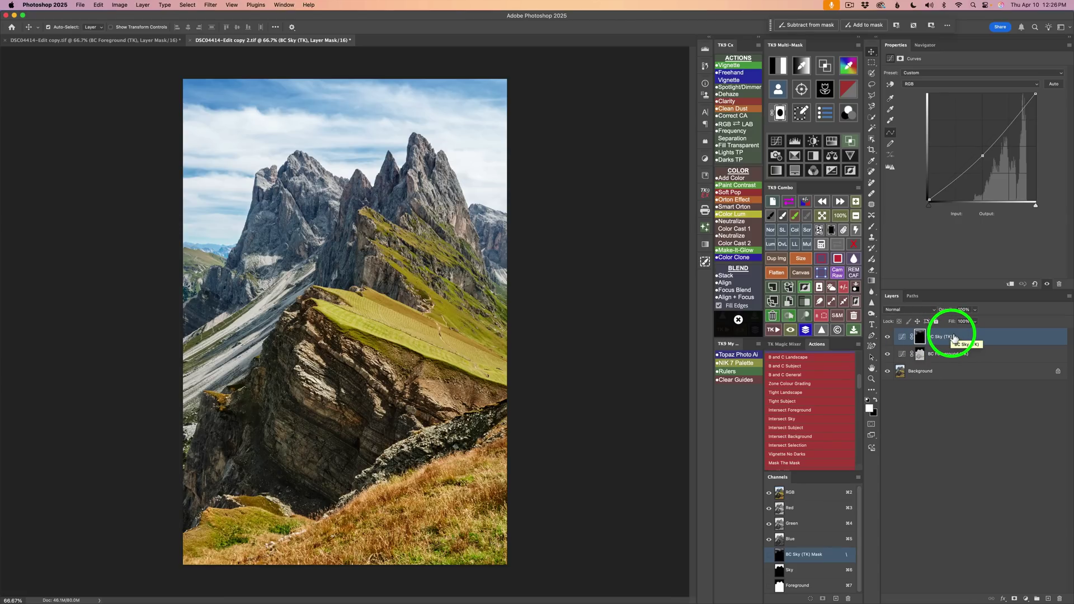
pyautogui.click(806, 330)
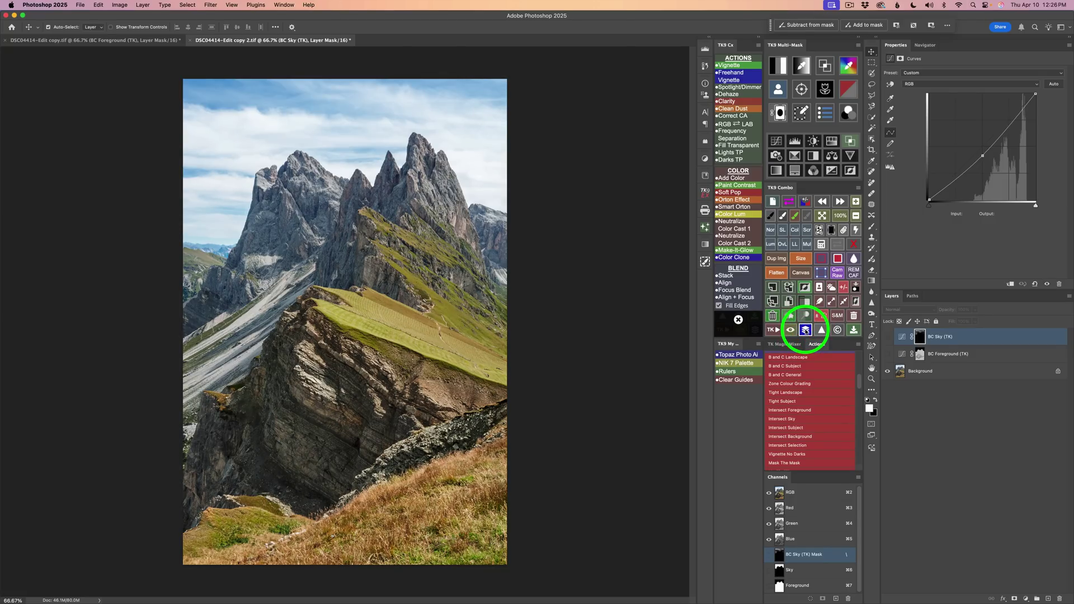
pyautogui.click(805, 330)
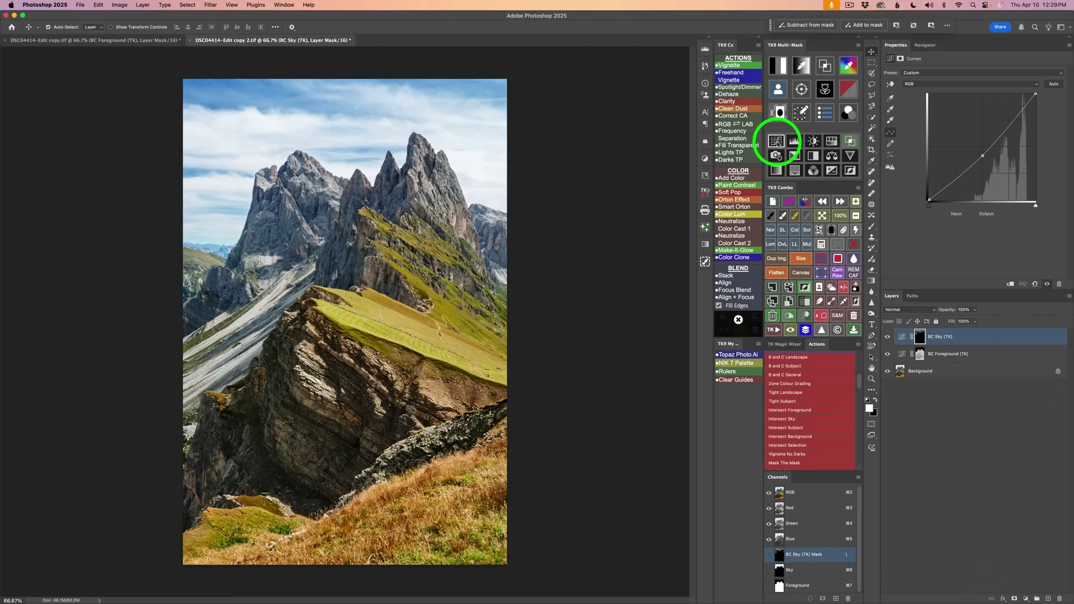
# - Add a Curves adjustment layer with the Medium Contrast (RGB) preset, trying Increase Contrast and Linear Contrast first
pyautogui.click(776, 142)
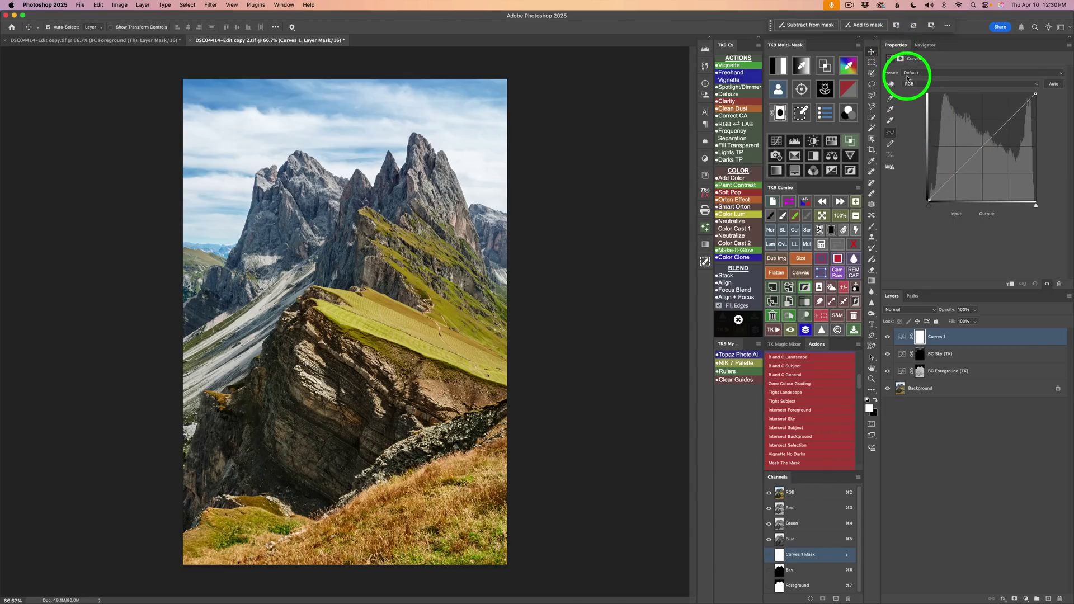
pyautogui.click(1060, 73)
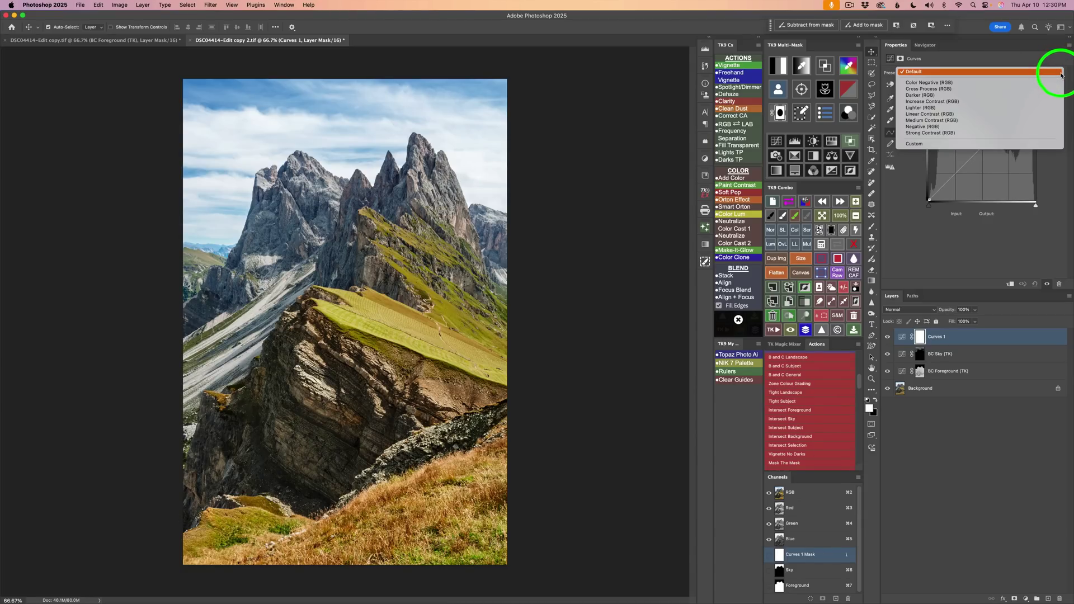
pyautogui.click(933, 103)
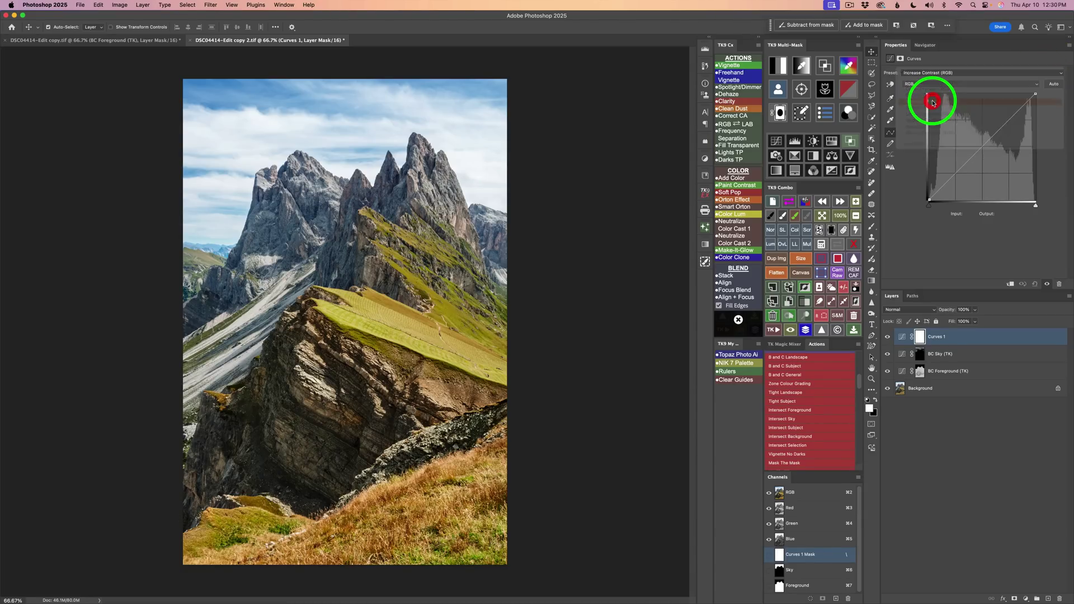
pyautogui.click(951, 72)
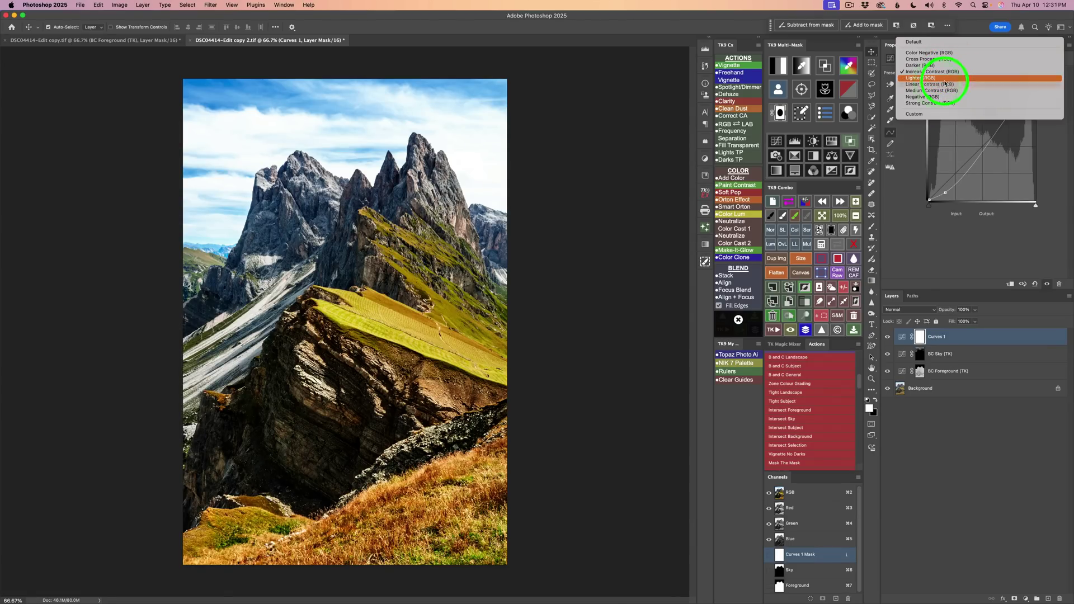
pyautogui.click(938, 85)
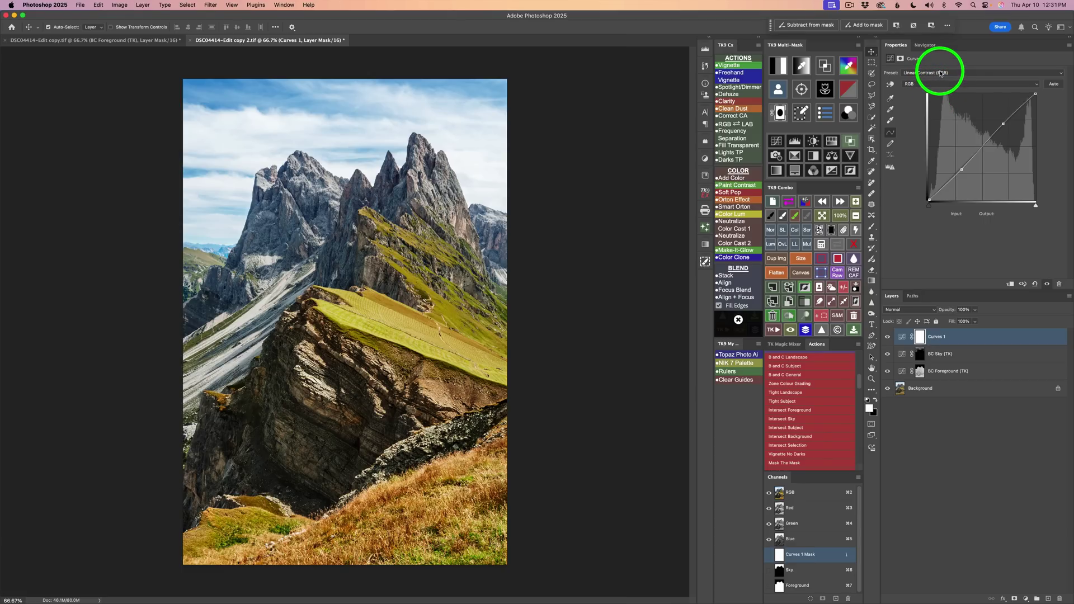
pyautogui.click(934, 72)
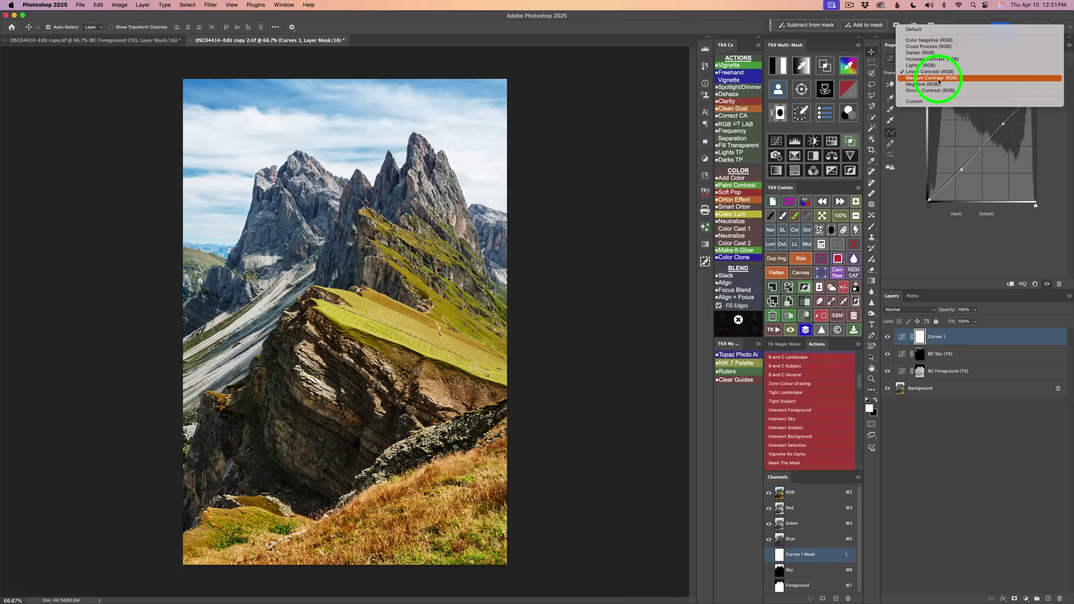
pyautogui.click(939, 78)
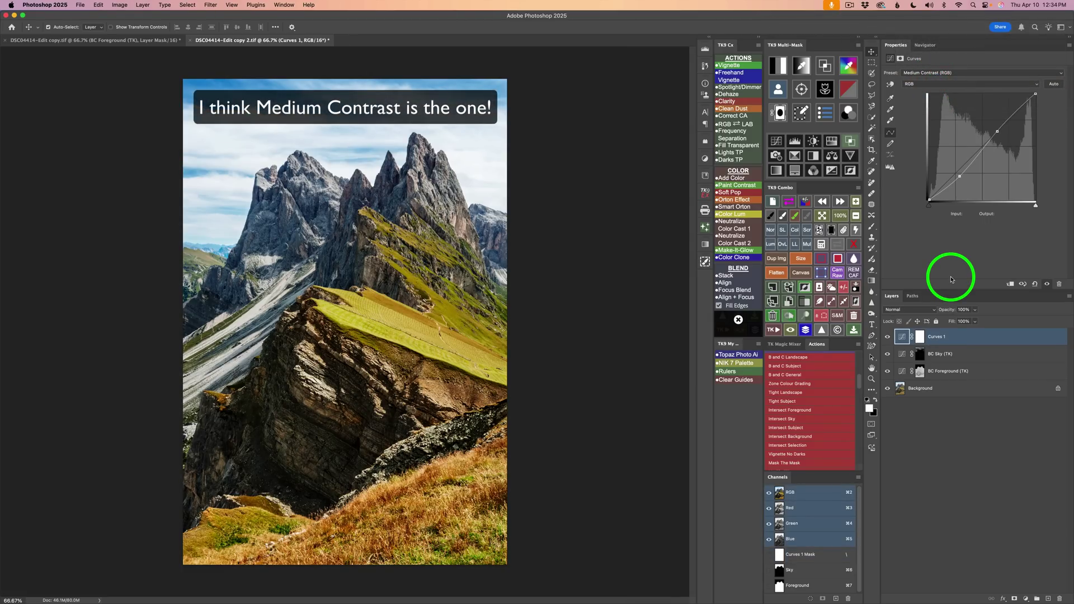
# - Turn the Curves 1 layer mask black and apply the midtones 1 luminosity mask to it, trying midtones 2 and 3 as well
pyautogui.click(831, 230)
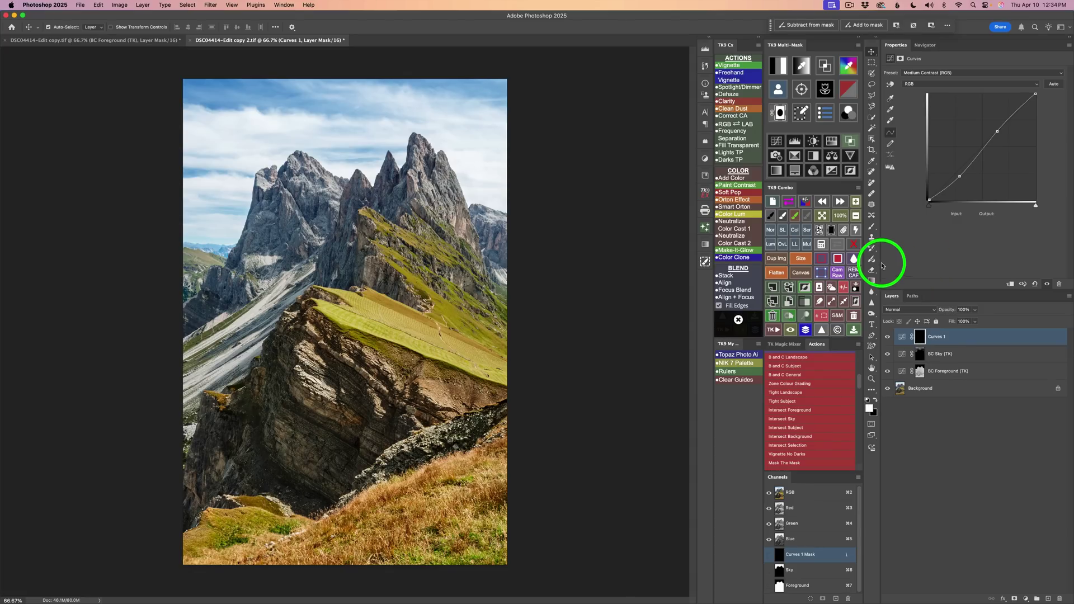
pyautogui.click(780, 113)
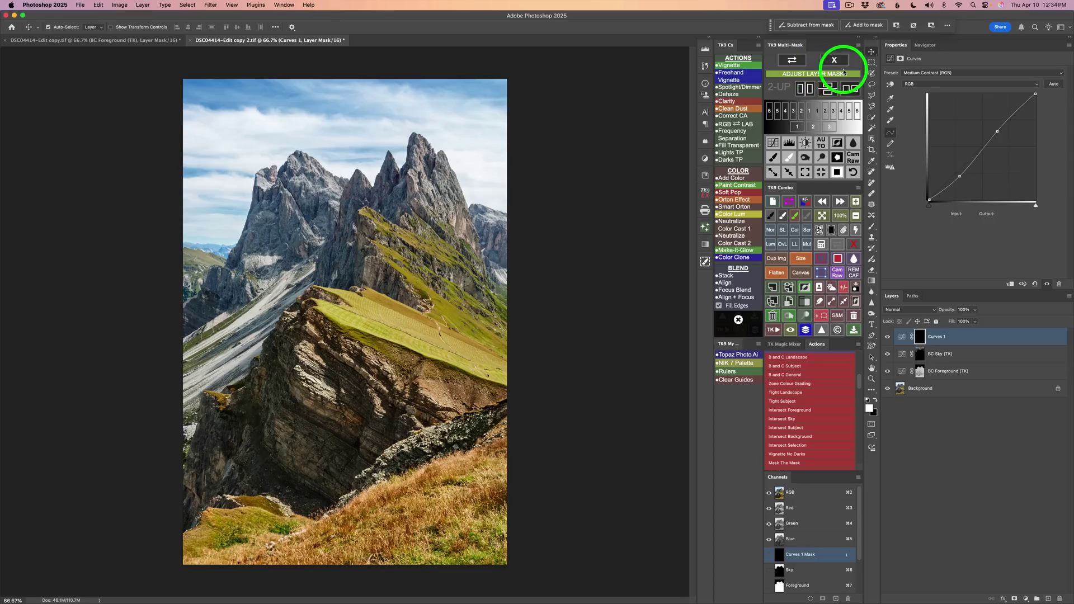
pyautogui.moveTo(920, 353)
pyautogui.mouseDown()
pyautogui.moveTo(794, 146)
pyautogui.moveTo(907, 321)
pyautogui.moveTo(913, 314)
pyautogui.moveTo(912, 339)
pyautogui.mouseUp()
pyautogui.moveTo(959, 177); pyautogui.dragTo(804, 128)
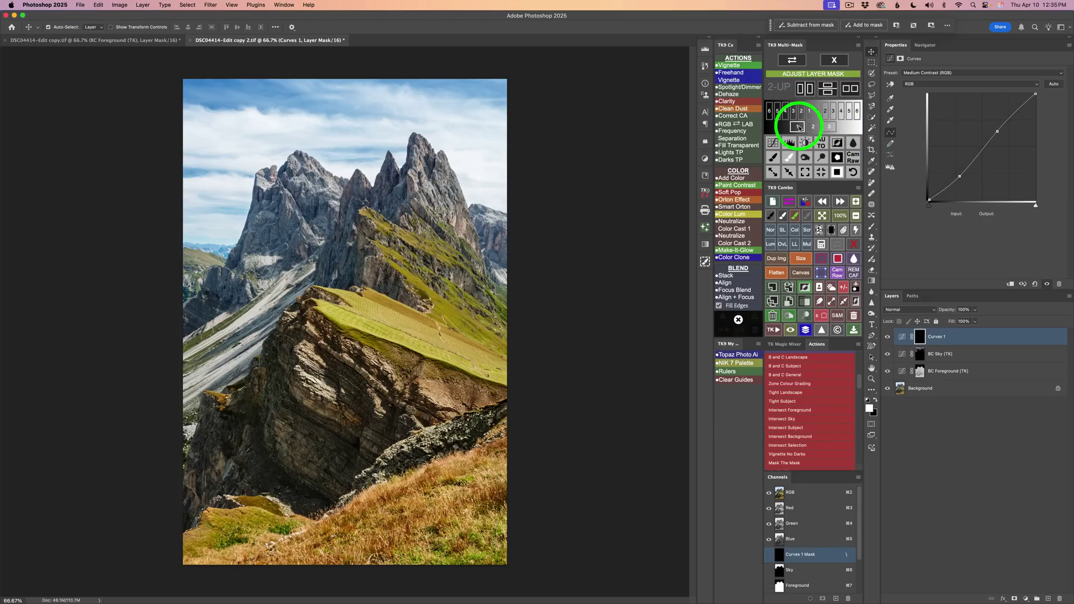
pyautogui.click(799, 127)
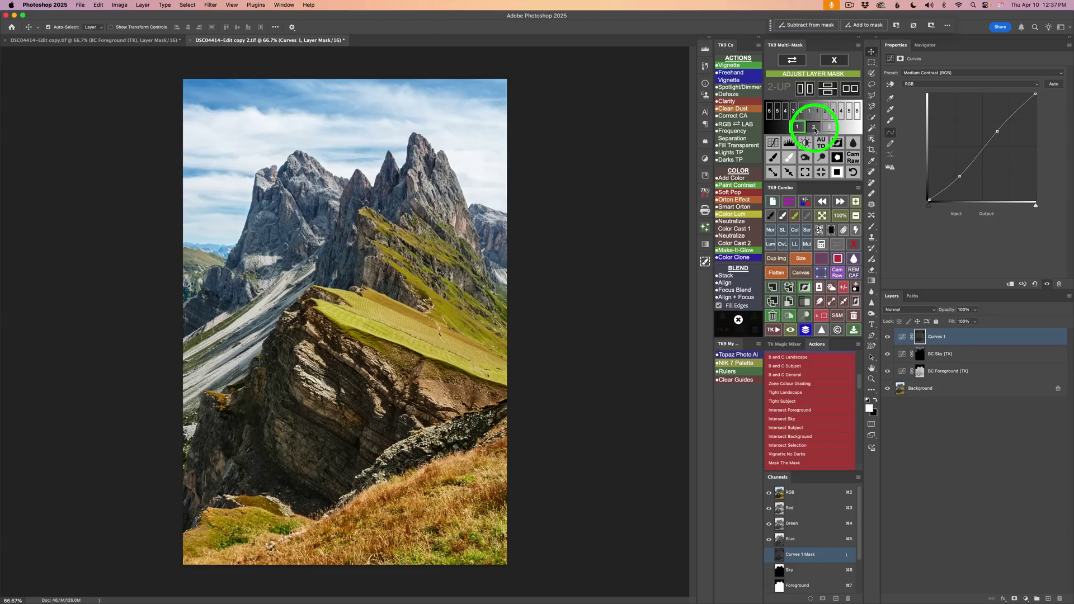
pyautogui.click(814, 128)
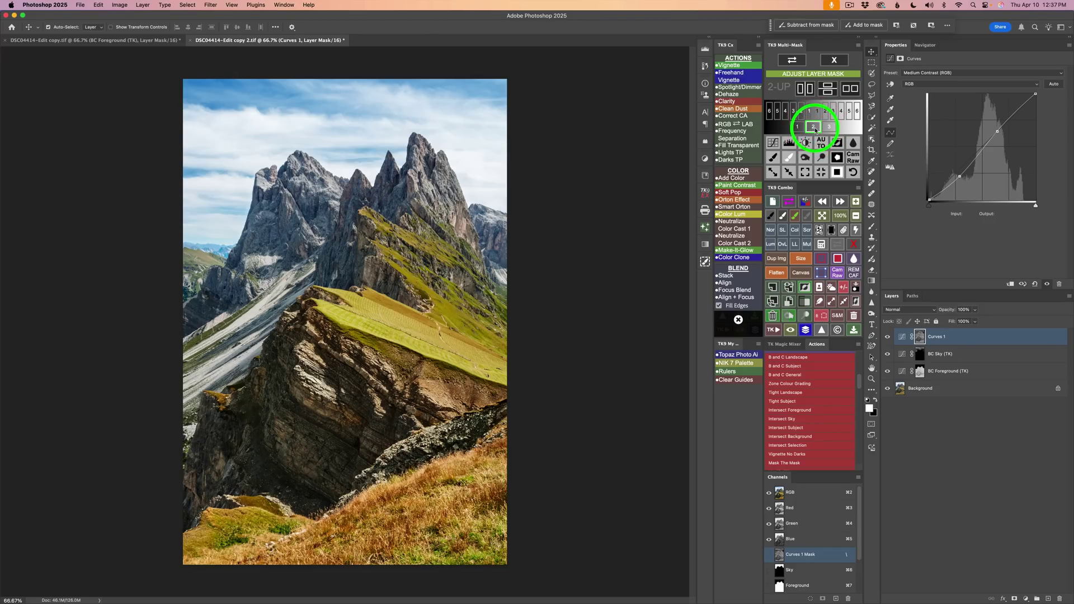
pyautogui.click(829, 127)
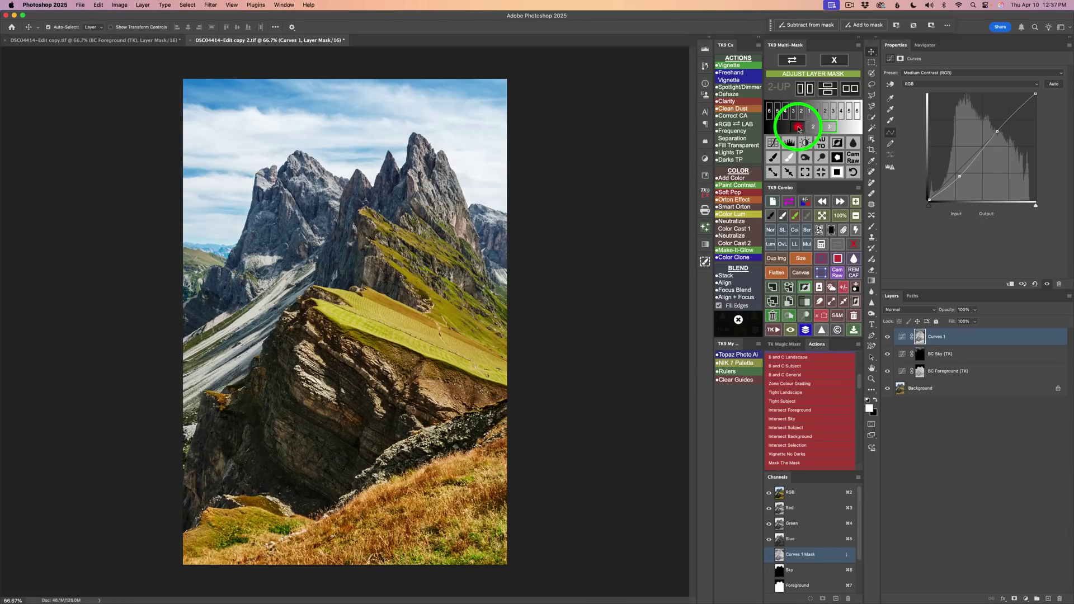
pyautogui.click(799, 128)
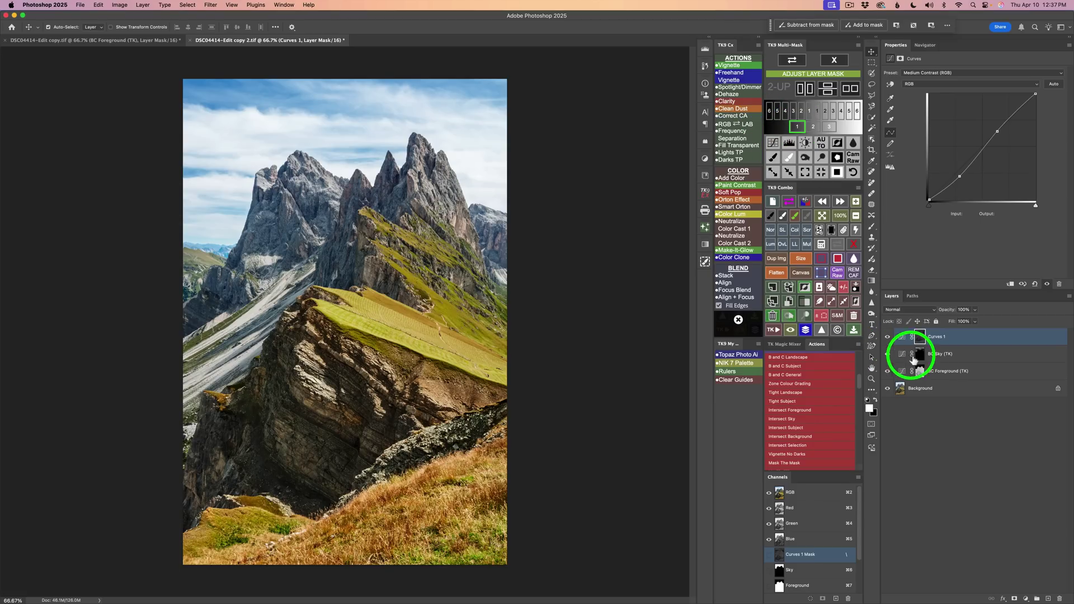
# - Compare the photo with the Curves 1 layer off and on, and leave the layer mask adjustment mode
pyautogui.click(887, 337)
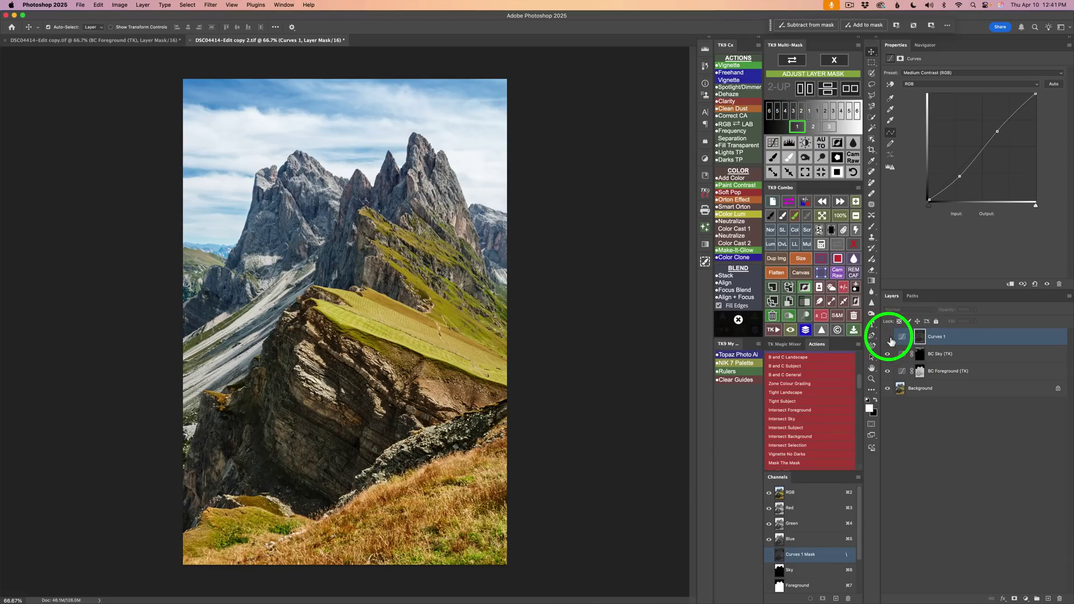
pyautogui.click(887, 337)
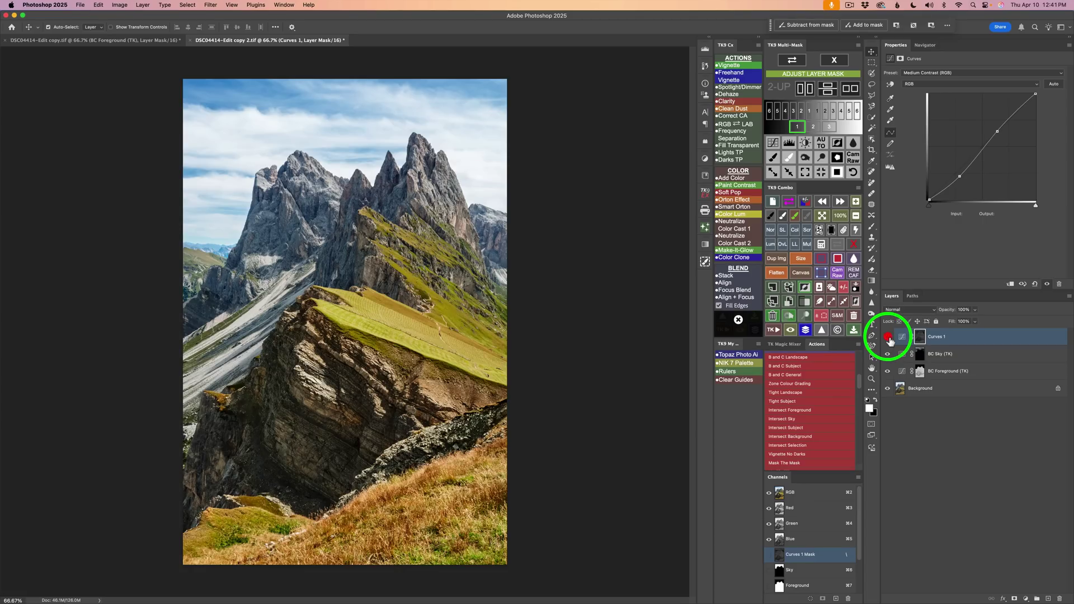
pyautogui.click(887, 337)
pyautogui.click(887, 337)
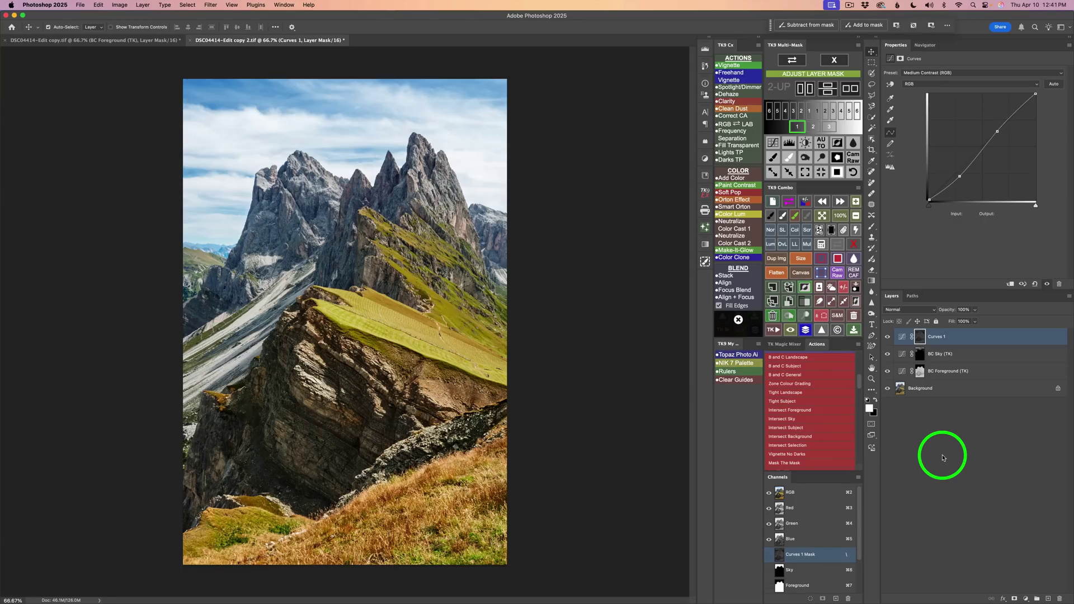
pyautogui.click(838, 64)
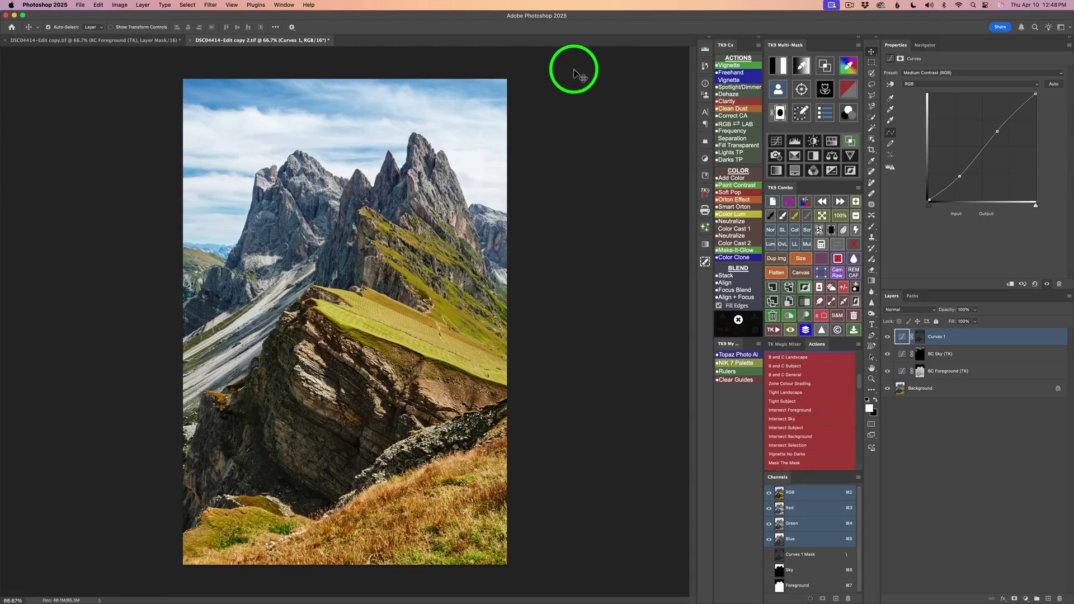
# - Build a color mask from the mountain rock color 424e61, apply auto levels to it and strongly brighten the mask
pyautogui.click(849, 66)
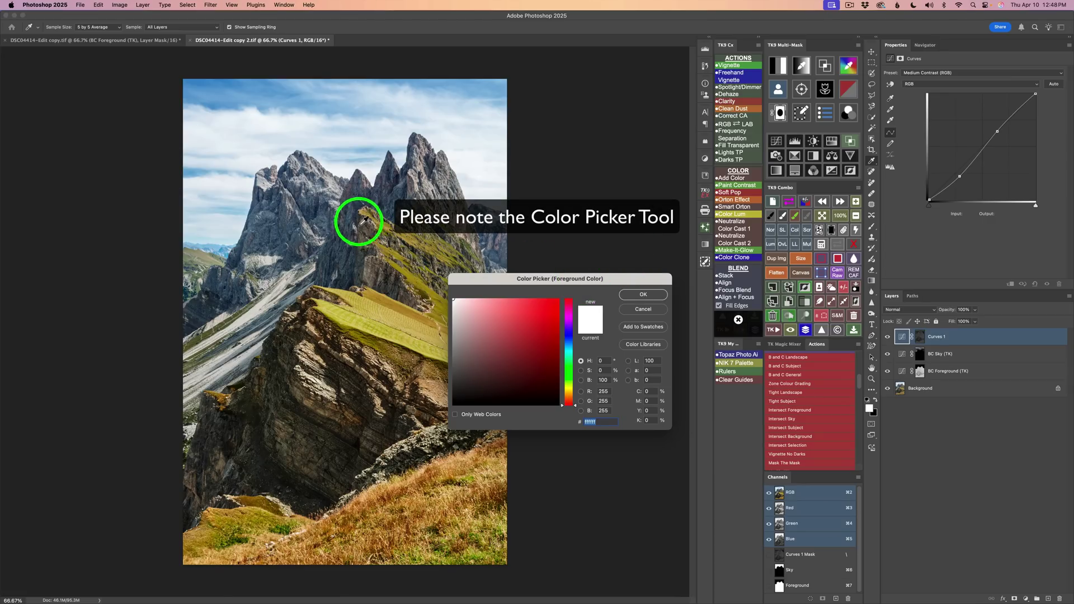
pyautogui.moveTo(331, 205); pyautogui.dragTo(491, 366)
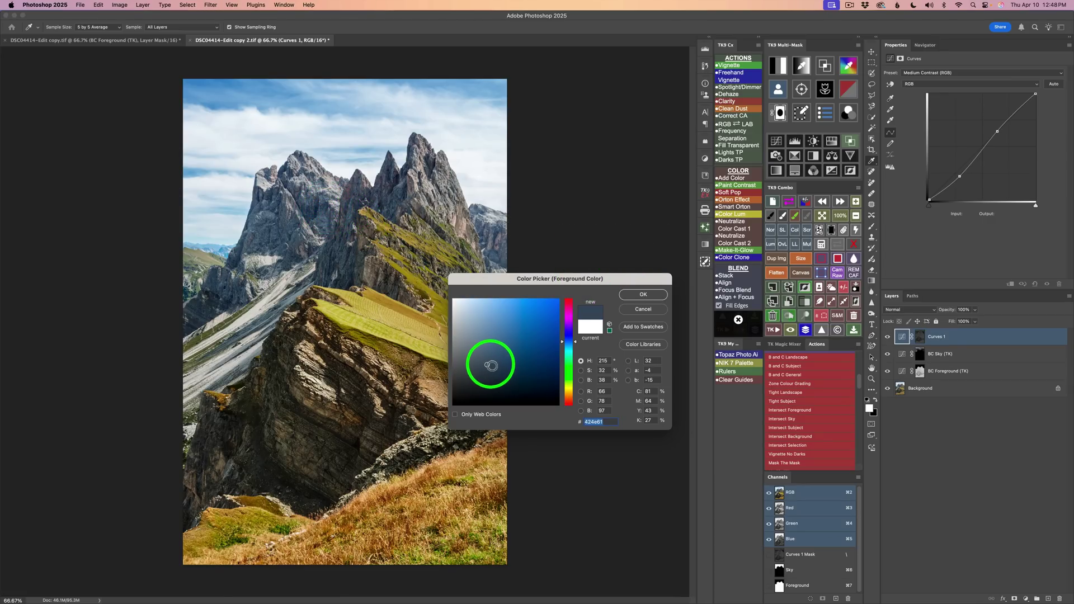
pyautogui.click(643, 294)
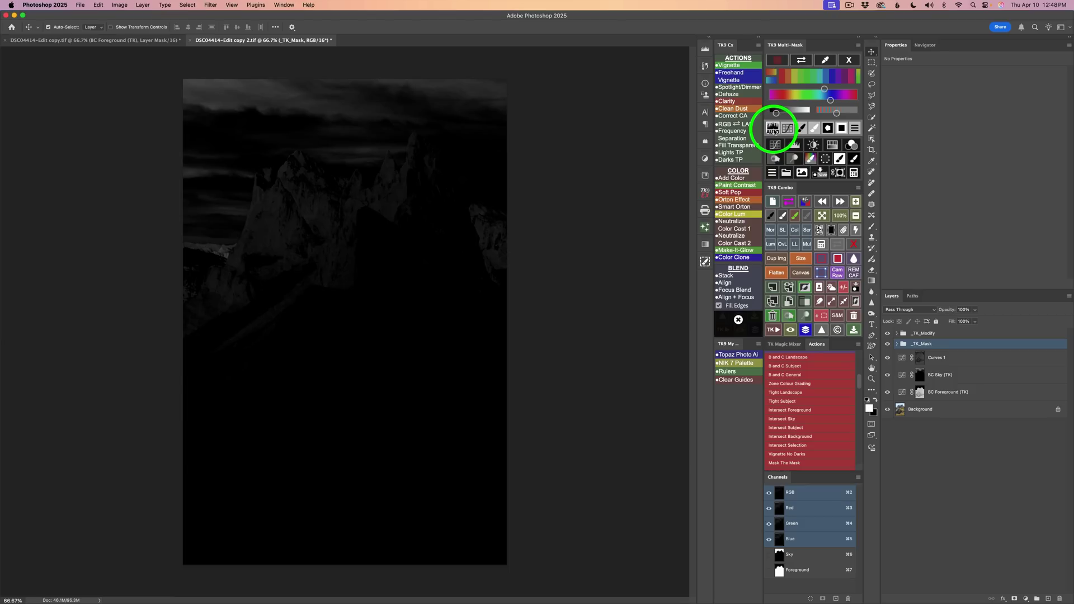
pyautogui.click(775, 129)
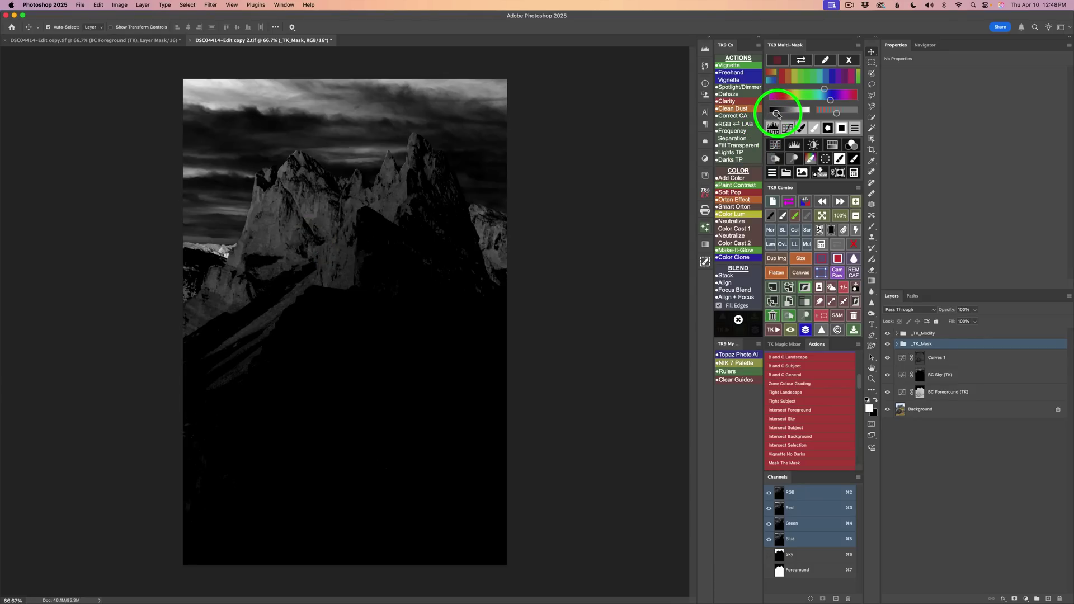
pyautogui.moveTo(777, 114); pyautogui.dragTo(805, 115)
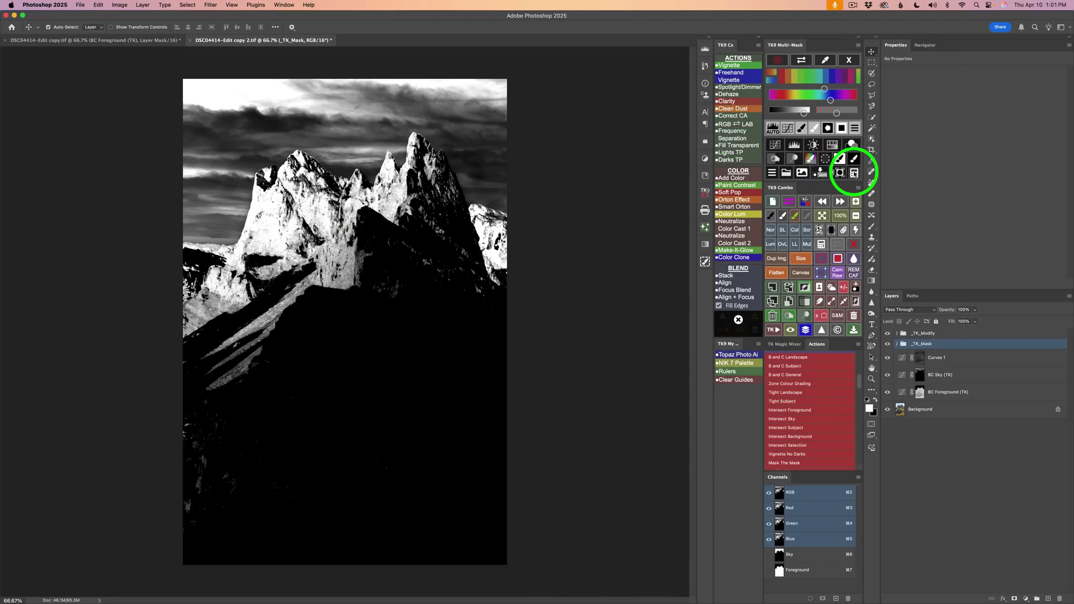
# - Intersect the color mask with the saved Foreground mask using the mask calculator's multiply operation
pyautogui.click(854, 174)
pyautogui.click(821, 159)
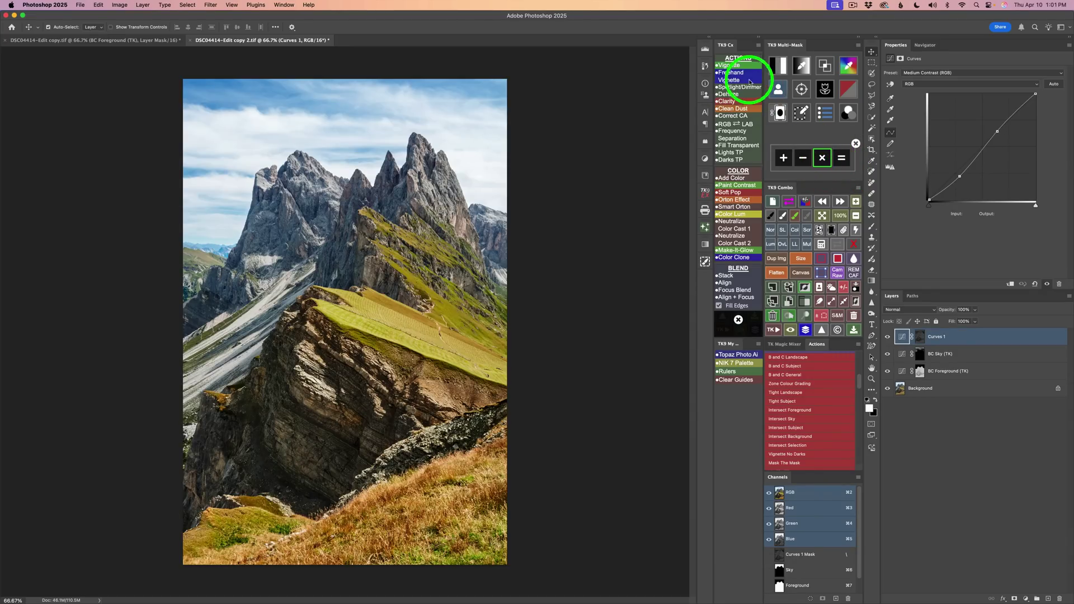
pyautogui.click(780, 90)
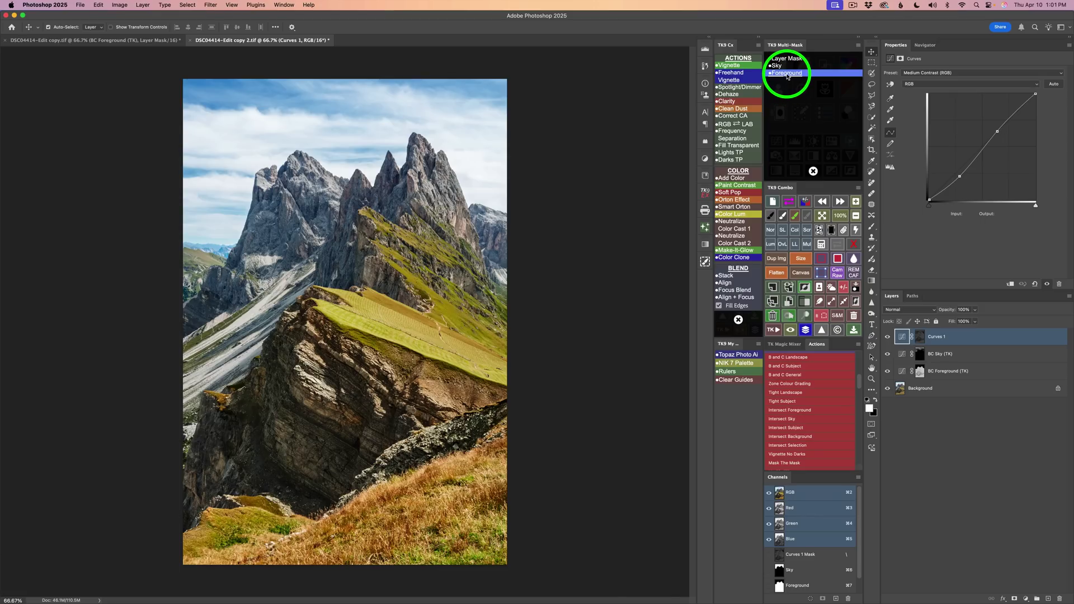
pyautogui.click(787, 73)
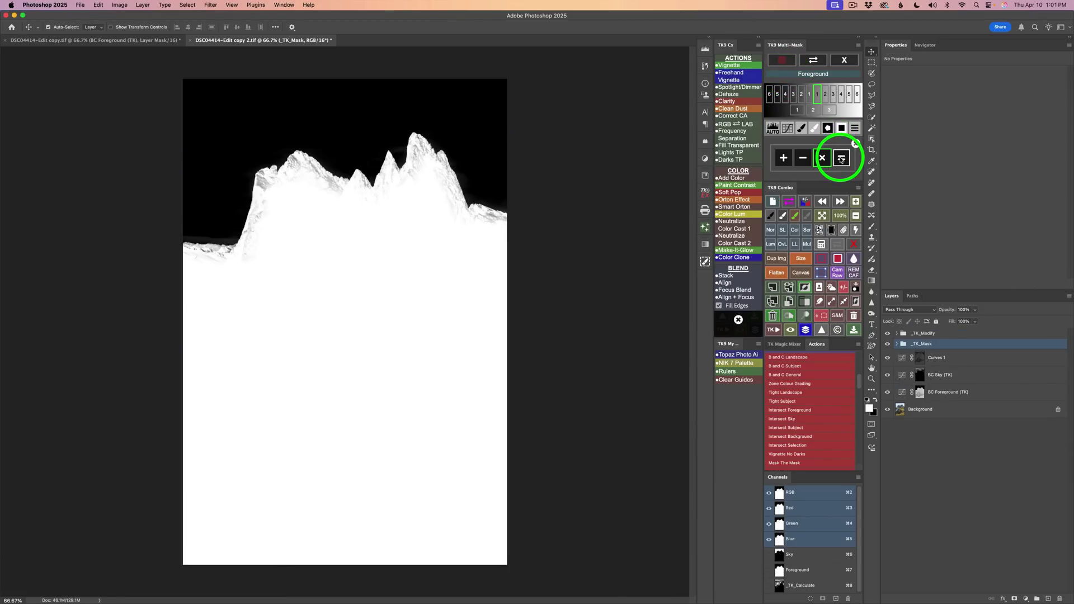
pyautogui.click(841, 159)
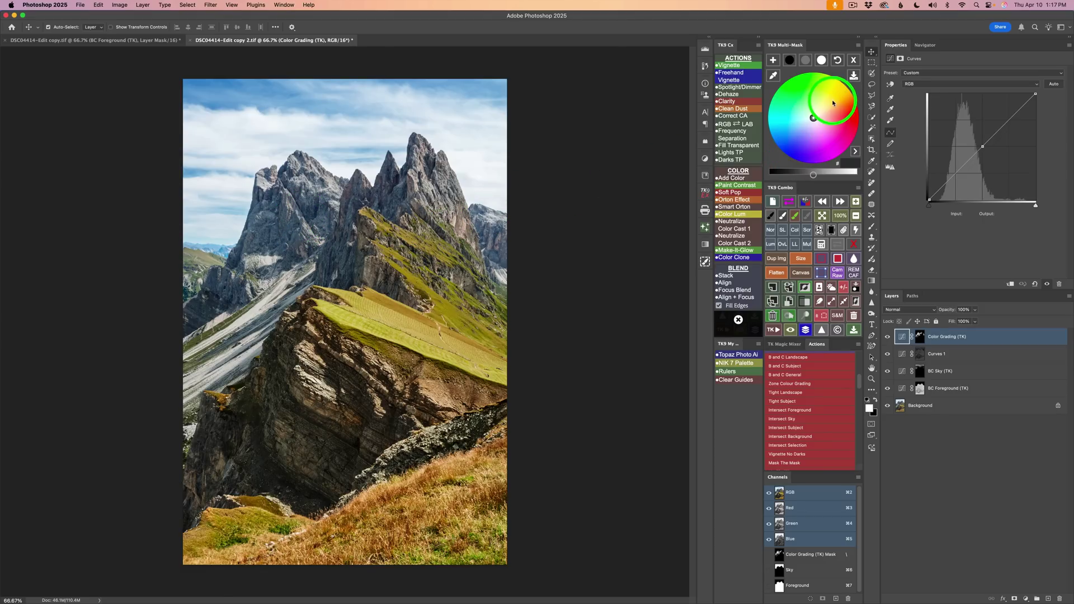
# - Set the midtones of the Color Grading (TK) layer to brightness -14 and shift their color slightly towards warm orange
pyautogui.click(806, 61)
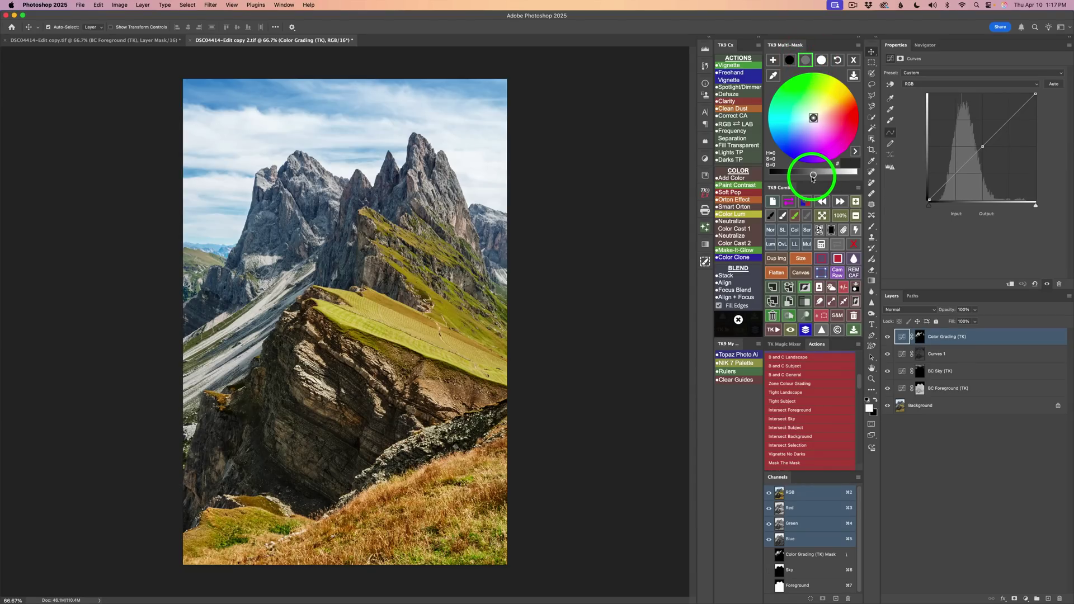
pyautogui.moveTo(813, 177); pyautogui.dragTo(803, 177)
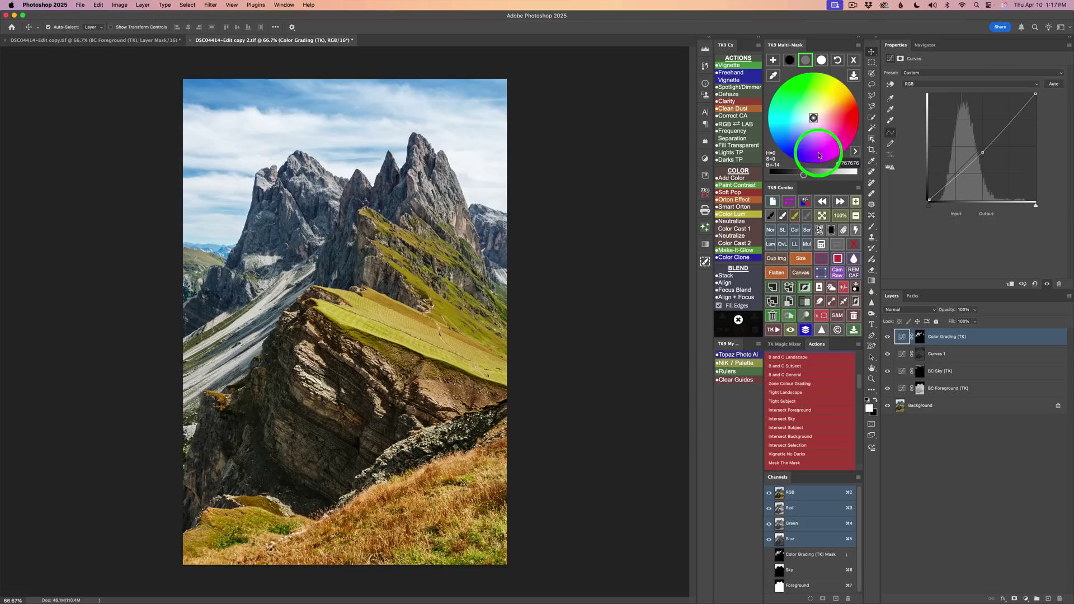
pyautogui.click(820, 111)
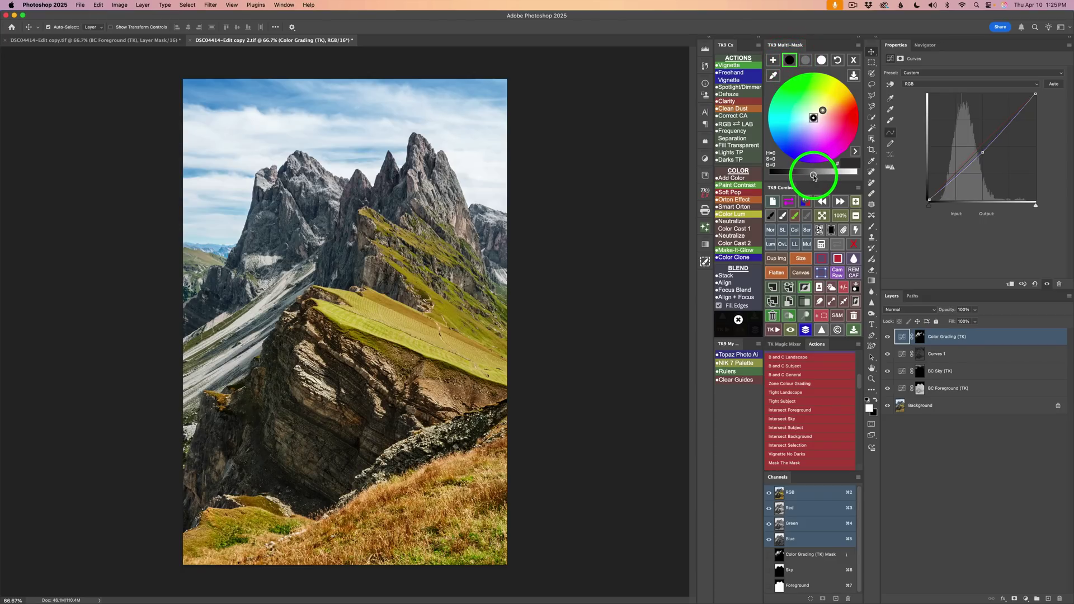
# - Set the shadows of the Color Grading (TK) layer to brightness -10 with hue 20 and saturation 17, and compare the layer off and on
pyautogui.moveTo(814, 176); pyautogui.dragTo(808, 177)
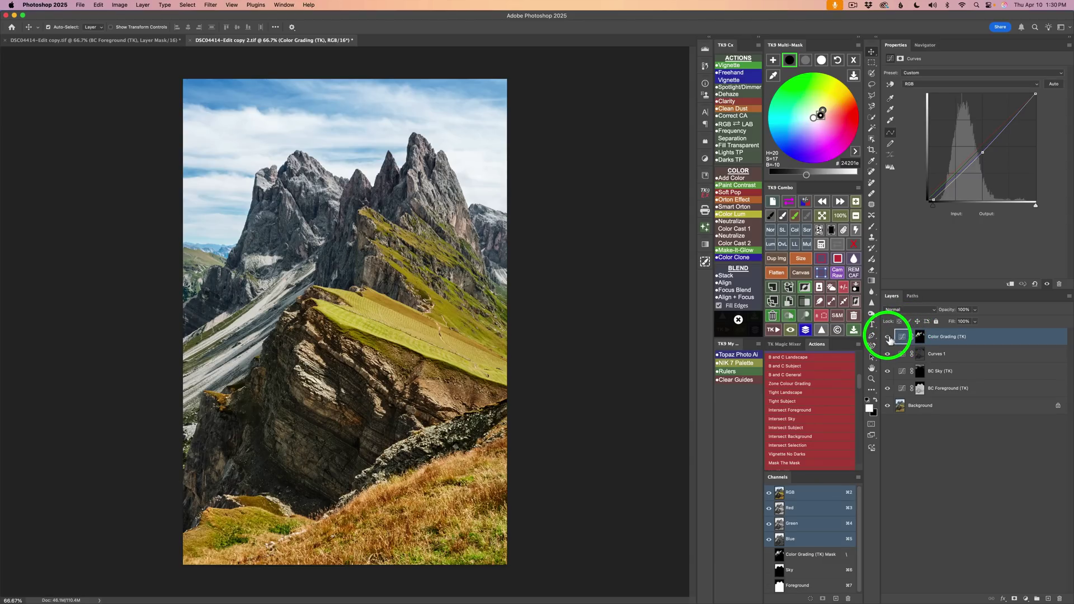
pyautogui.click(887, 336)
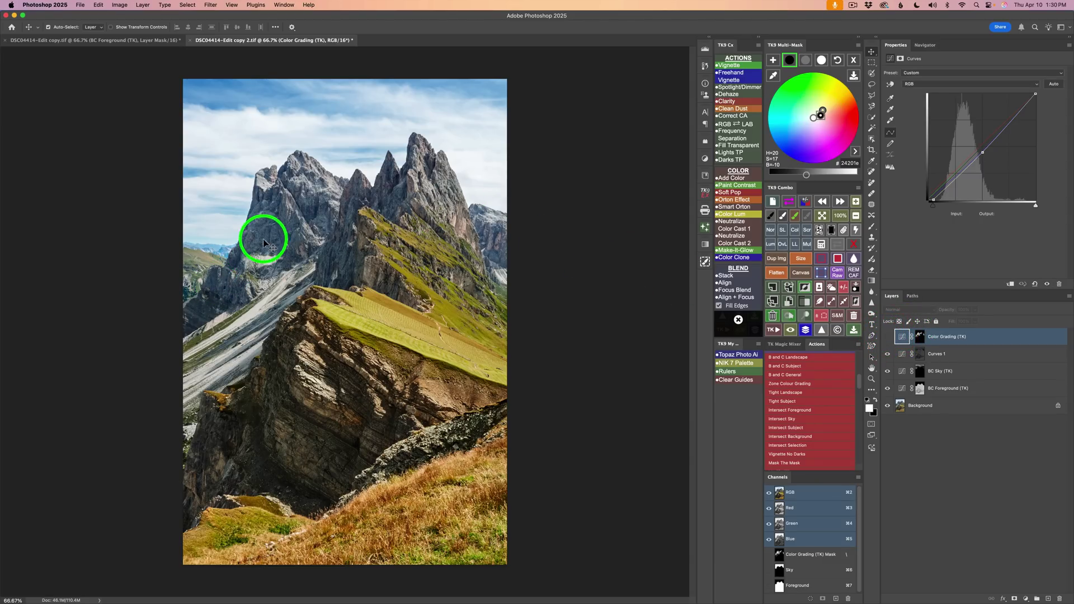
pyautogui.click(888, 336)
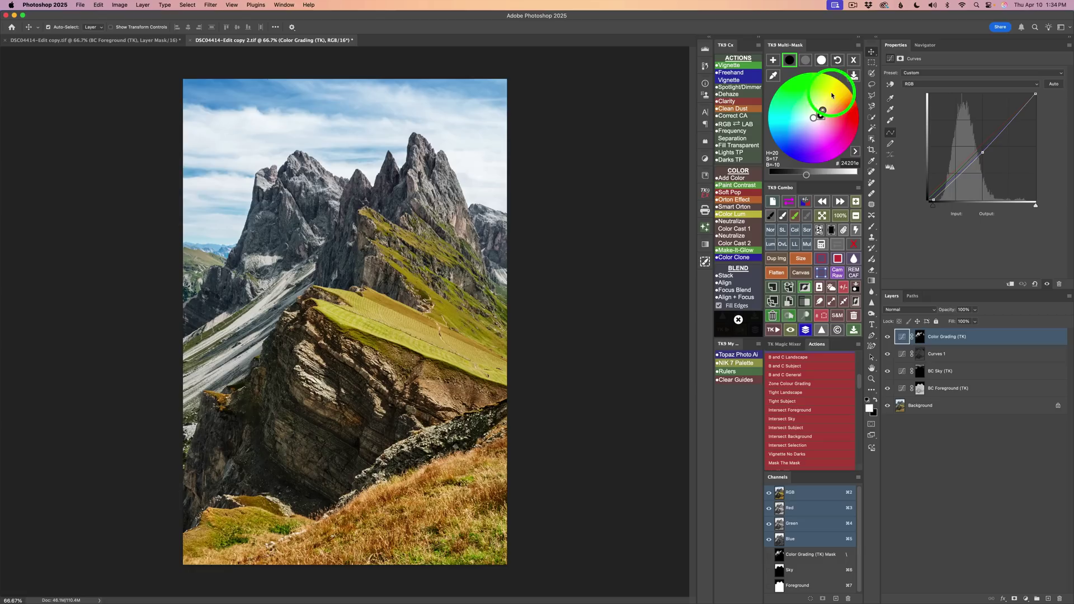
pyautogui.click(855, 61)
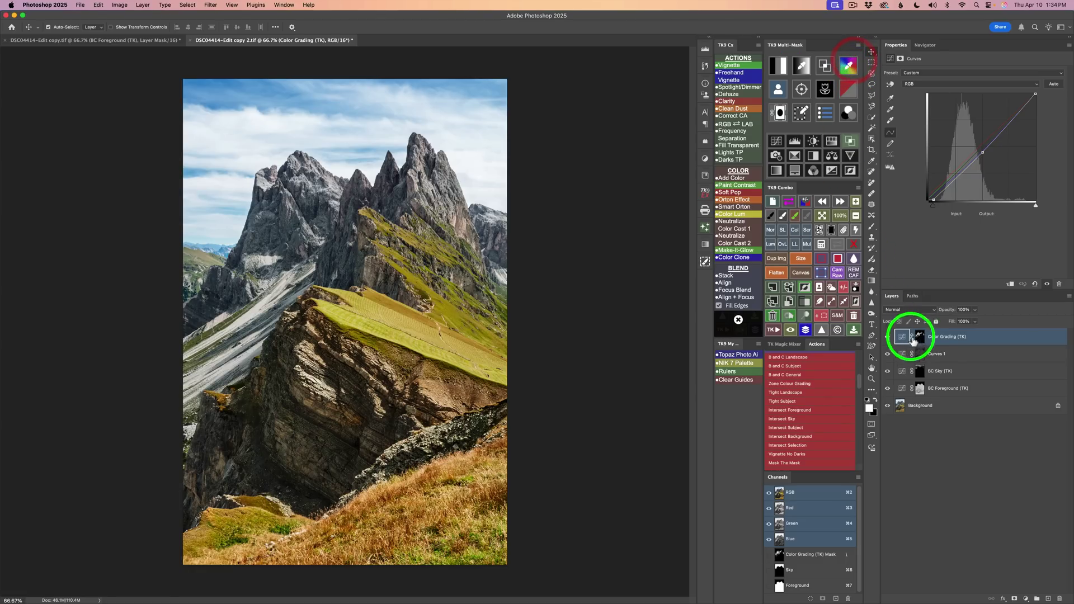
# - Add a Multiply Brush layer and darken the photo's right grass slope, lower-left foreground and central rock with a white 10% opacity brush
pyautogui.click(807, 244)
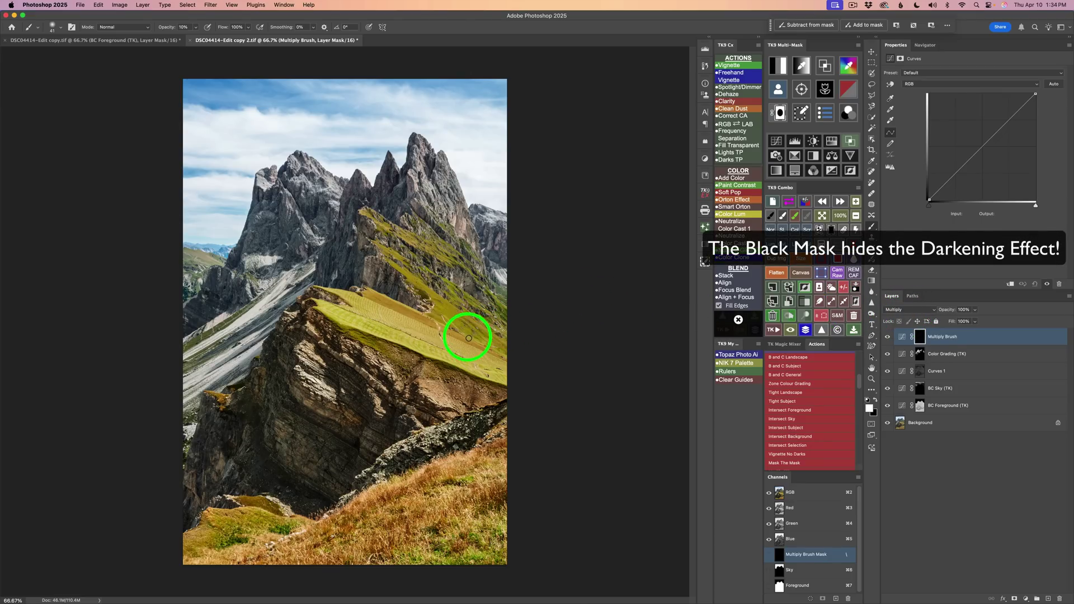
pyautogui.moveTo(434, 341)
pyautogui.mouseDown()
pyautogui.moveTo(463, 329)
pyautogui.moveTo(489, 335)
pyautogui.mouseUp()
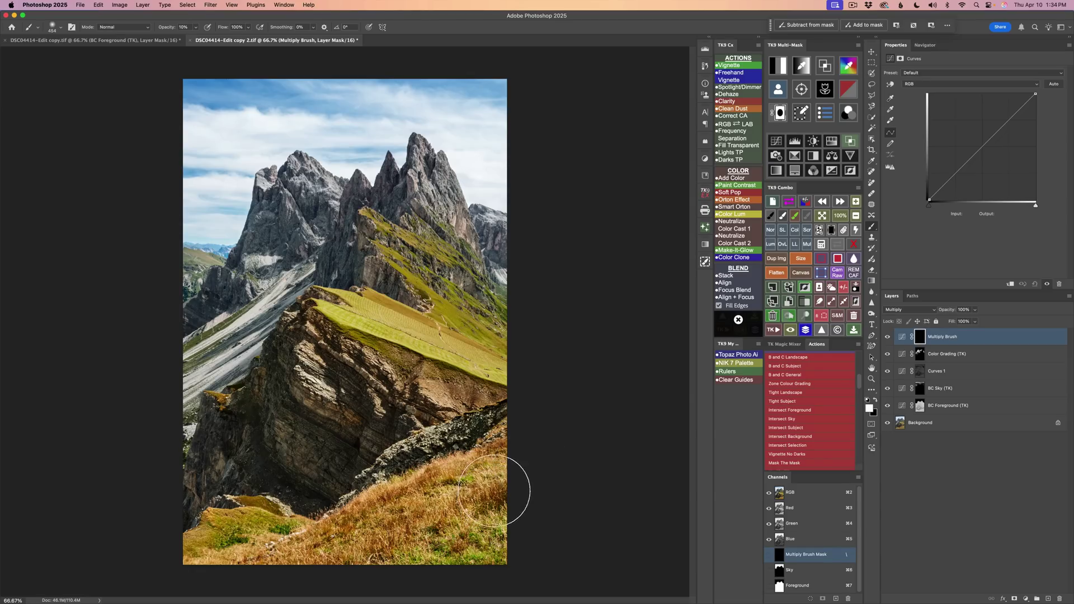
pyautogui.moveTo(491, 481)
pyautogui.mouseDown()
pyautogui.moveTo(482, 482)
pyautogui.moveTo(494, 468)
pyautogui.mouseUp()
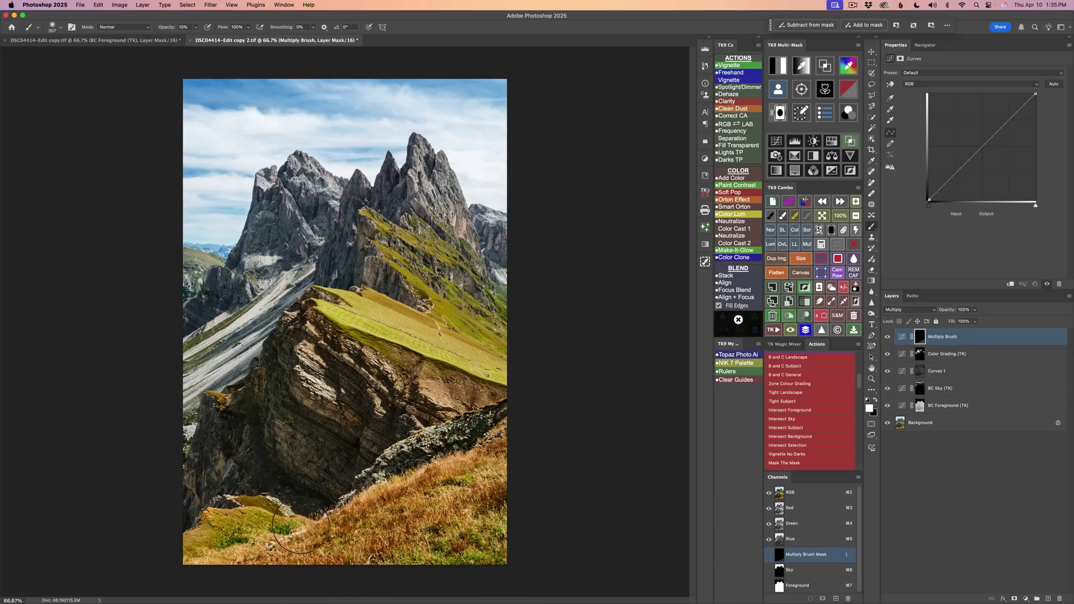
pyautogui.moveTo(249, 514)
pyautogui.mouseDown()
pyautogui.moveTo(225, 524)
pyautogui.moveTo(309, 527)
pyautogui.moveTo(266, 539)
pyautogui.moveTo(282, 550)
pyautogui.moveTo(289, 536)
pyautogui.moveTo(281, 553)
pyautogui.moveTo(268, 547)
pyautogui.moveTo(223, 575)
pyautogui.moveTo(255, 562)
pyautogui.moveTo(216, 566)
pyautogui.moveTo(202, 554)
pyautogui.moveTo(208, 536)
pyautogui.moveTo(188, 550)
pyautogui.moveTo(207, 524)
pyautogui.mouseUp()
pyautogui.moveTo(278, 477); pyautogui.dragTo(236, 500)
pyautogui.moveTo(297, 518)
pyautogui.mouseDown()
pyautogui.moveTo(279, 543)
pyautogui.moveTo(314, 530)
pyautogui.moveTo(380, 468)
pyautogui.moveTo(377, 486)
pyautogui.moveTo(388, 475)
pyautogui.moveTo(373, 490)
pyautogui.moveTo(363, 475)
pyautogui.moveTo(394, 448)
pyautogui.moveTo(386, 455)
pyautogui.moveTo(428, 437)
pyautogui.moveTo(468, 439)
pyautogui.moveTo(435, 446)
pyautogui.moveTo(444, 395)
pyautogui.moveTo(426, 391)
pyautogui.moveTo(453, 403)
pyautogui.moveTo(422, 386)
pyautogui.moveTo(457, 406)
pyautogui.moveTo(427, 394)
pyautogui.moveTo(448, 408)
pyautogui.moveTo(431, 383)
pyautogui.moveTo(371, 377)
pyautogui.moveTo(372, 366)
pyautogui.moveTo(391, 374)
pyautogui.moveTo(304, 324)
pyautogui.moveTo(335, 355)
pyautogui.moveTo(360, 372)
pyautogui.mouseUp()
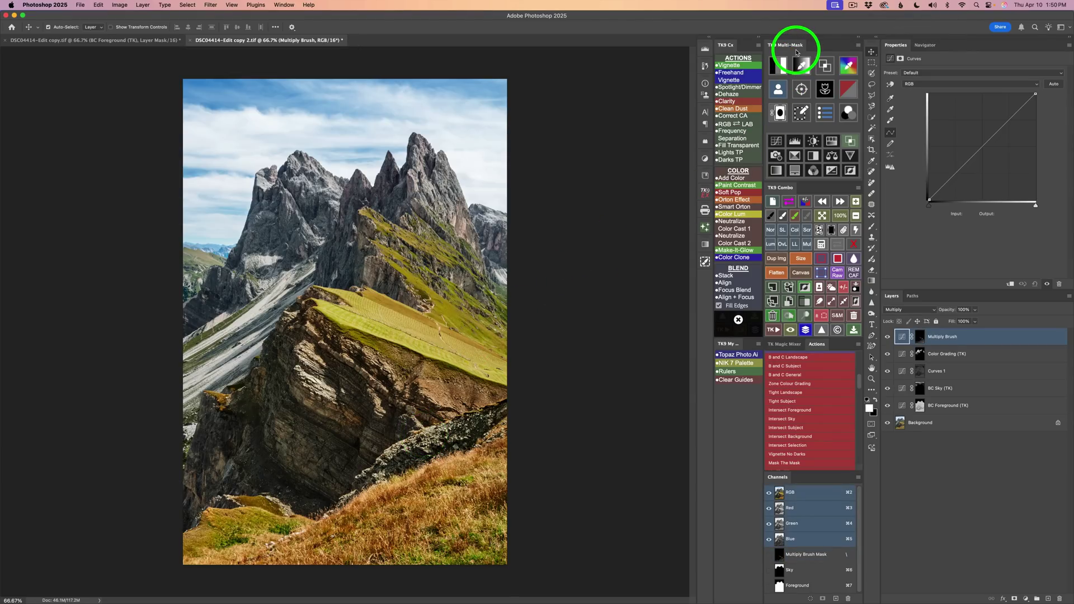
# - Create a Lights 2 luminosity mask and raise its contrast with levels at black input 34 and white input 168
pyautogui.click(781, 67)
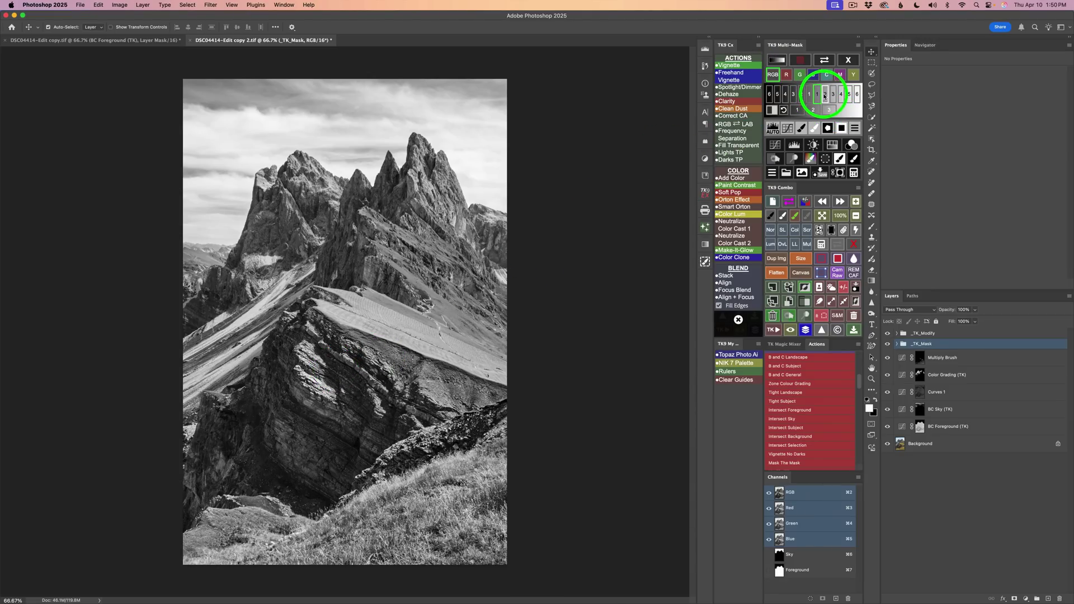
pyautogui.click(826, 95)
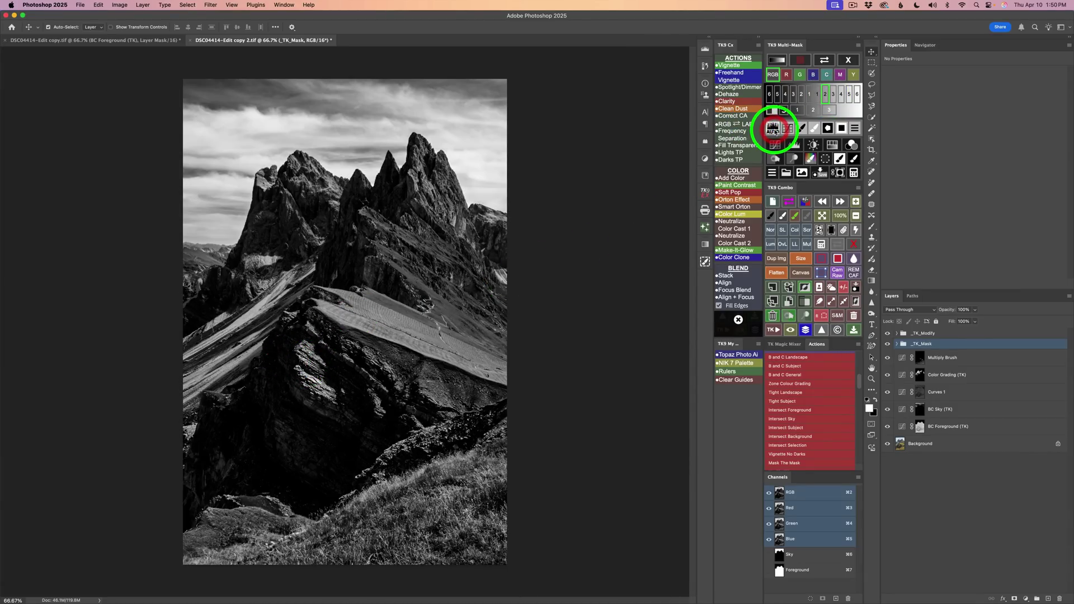
pyautogui.click(774, 129)
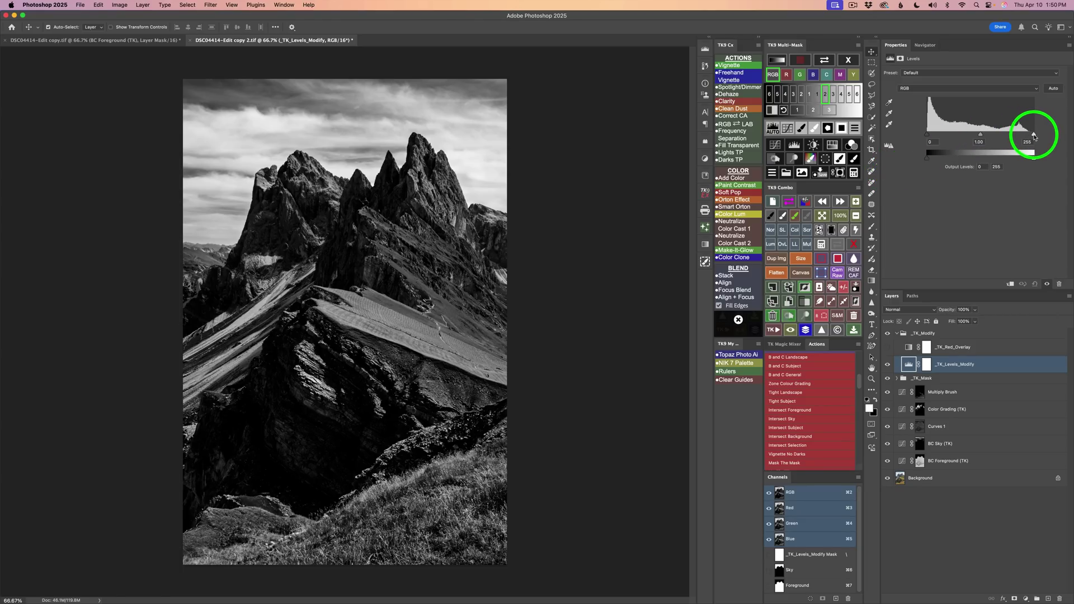
pyautogui.moveTo(1033, 136); pyautogui.dragTo(998, 135)
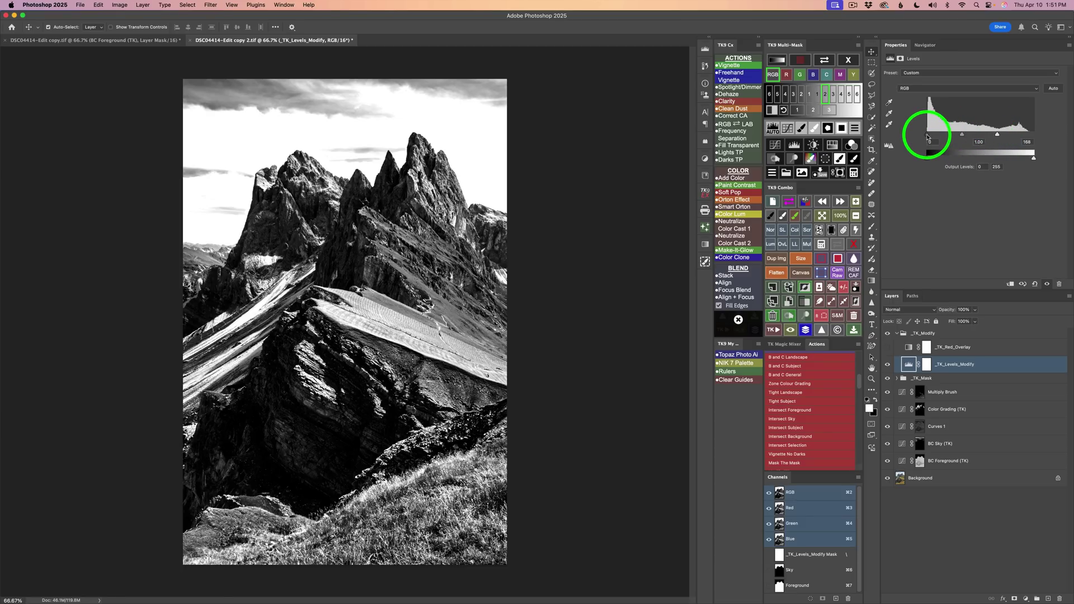
pyautogui.moveTo(927, 136); pyautogui.dragTo(936, 137)
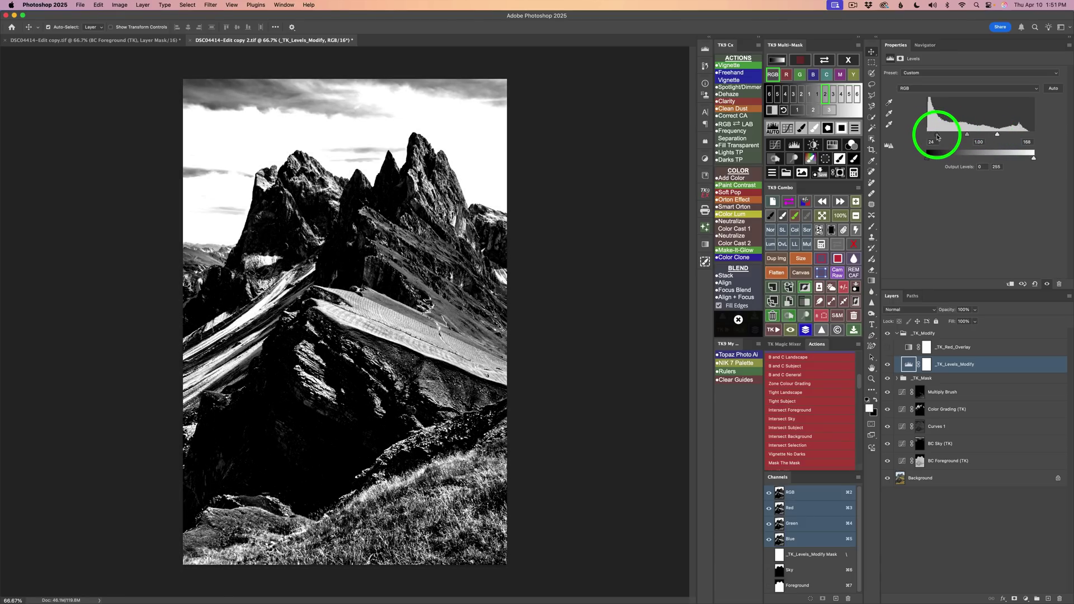
pyautogui.moveTo(937, 137); pyautogui.dragTo(941, 137)
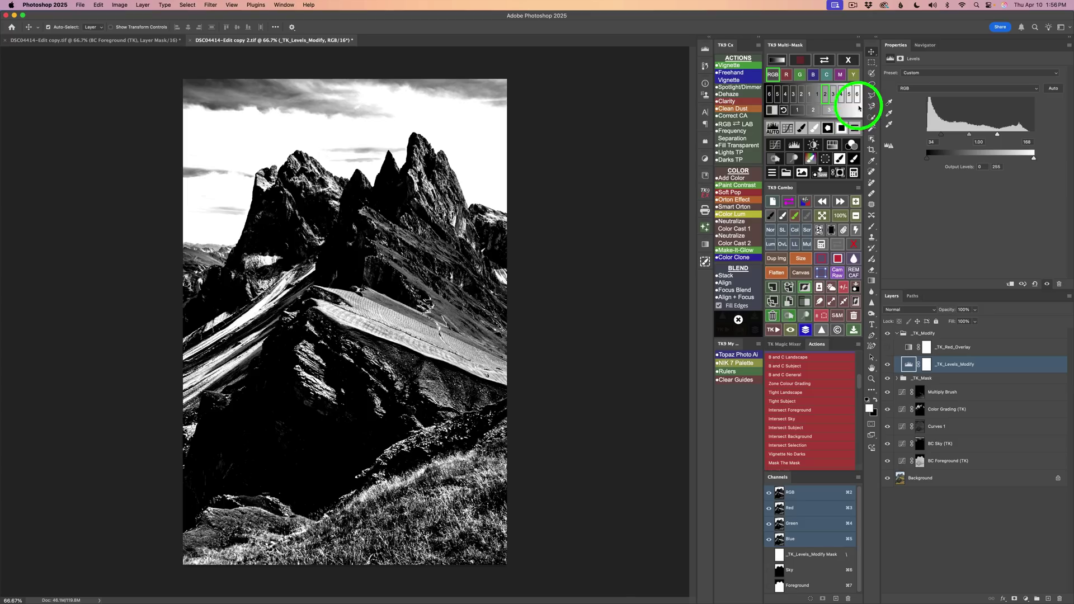
# - Limit the mask to a lassoed area around the bright central rock face and the lower rocky ridge, with a 0.1 pixel Gaussian blur
pyautogui.click(872, 85)
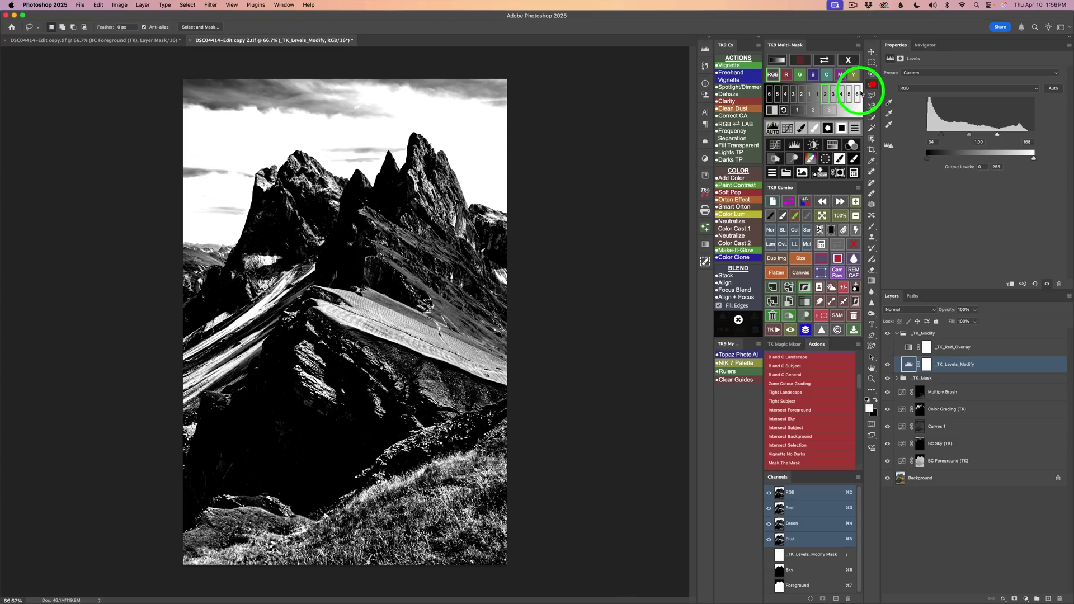
pyautogui.moveTo(353, 483)
pyautogui.mouseDown()
pyautogui.moveTo(372, 464)
pyautogui.moveTo(457, 446)
pyautogui.moveTo(484, 429)
pyautogui.moveTo(506, 393)
pyautogui.moveTo(467, 413)
pyautogui.moveTo(408, 408)
pyautogui.moveTo(309, 336)
pyautogui.moveTo(283, 349)
pyautogui.moveTo(297, 397)
pyautogui.moveTo(329, 429)
pyautogui.moveTo(350, 487)
pyautogui.mouseUp()
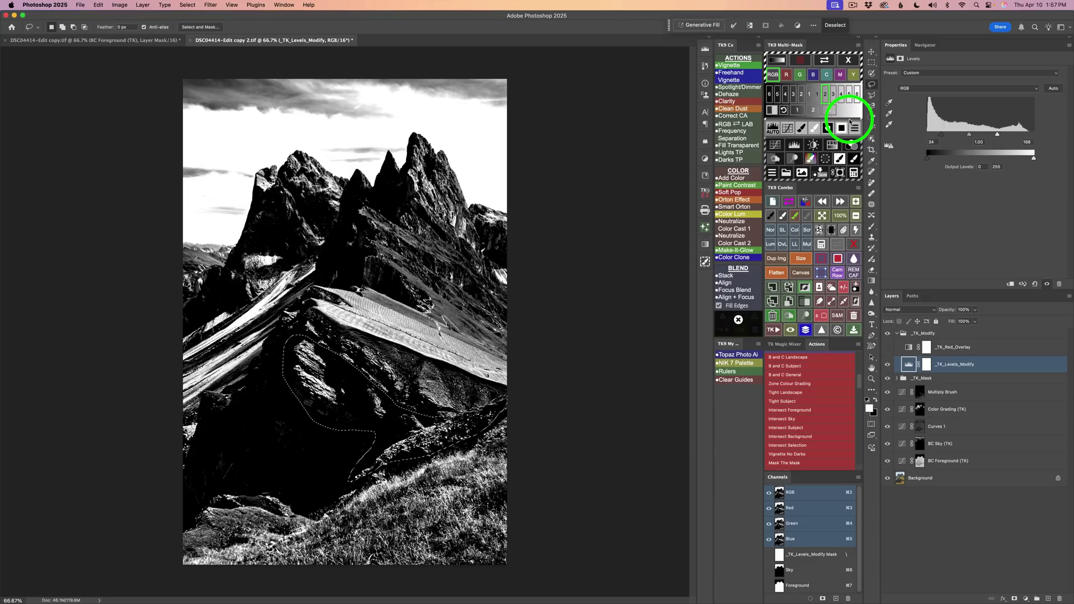
pyautogui.click(828, 129)
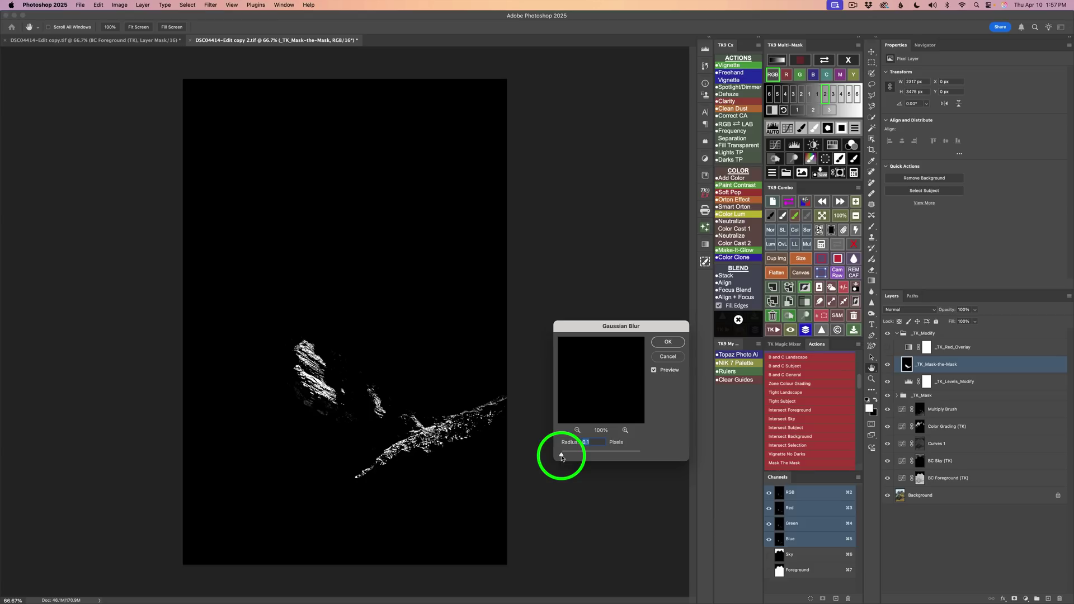
pyautogui.click(668, 342)
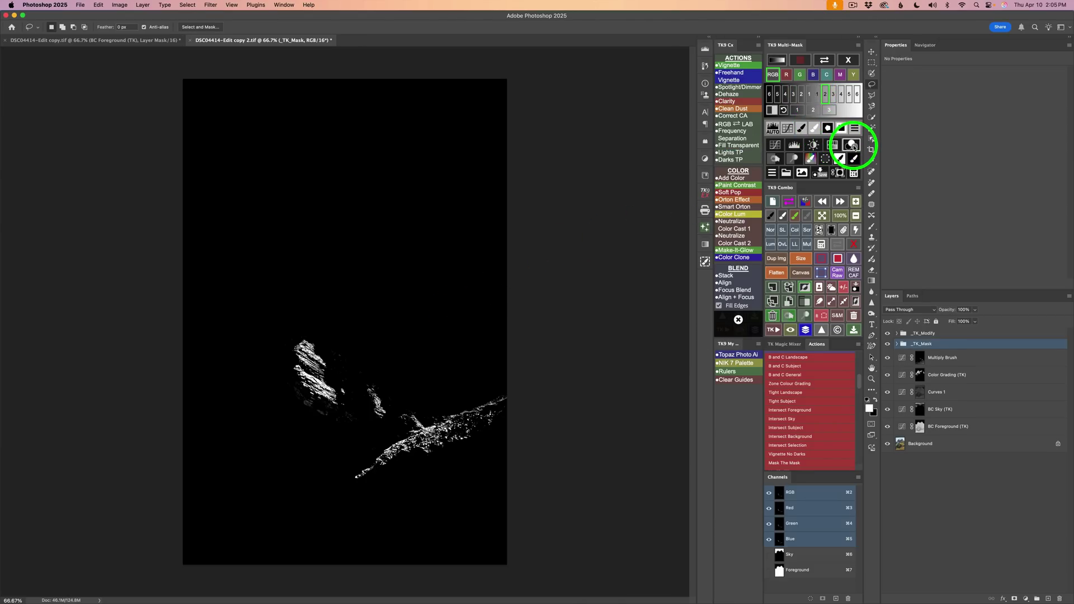
# - Output the mask to a color grading layer, set its midtones to brightness -58, and compare the layer off and on
pyautogui.click(851, 146)
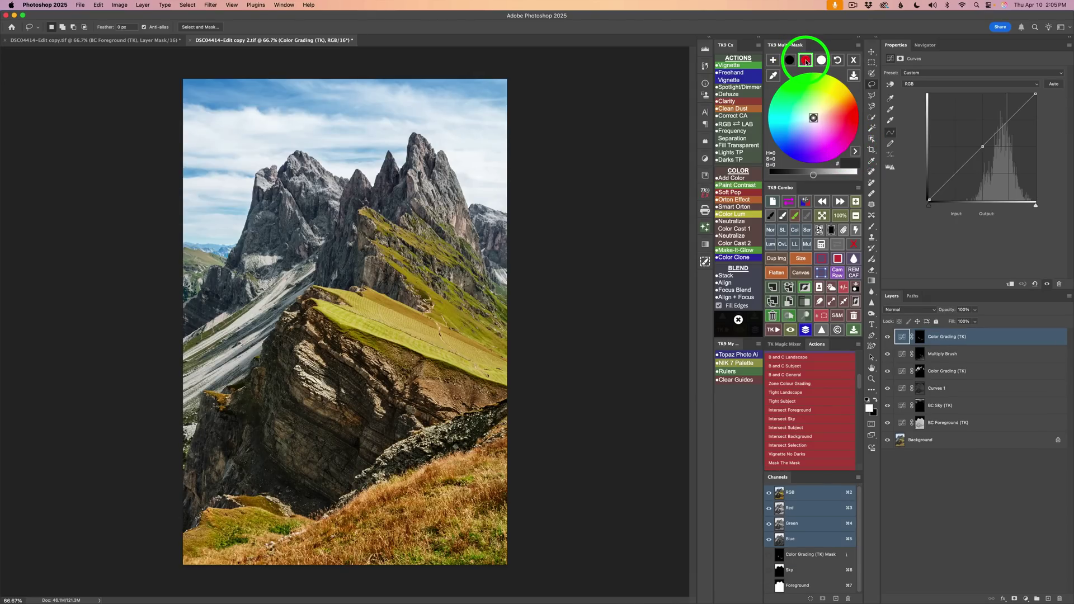
pyautogui.click(814, 176)
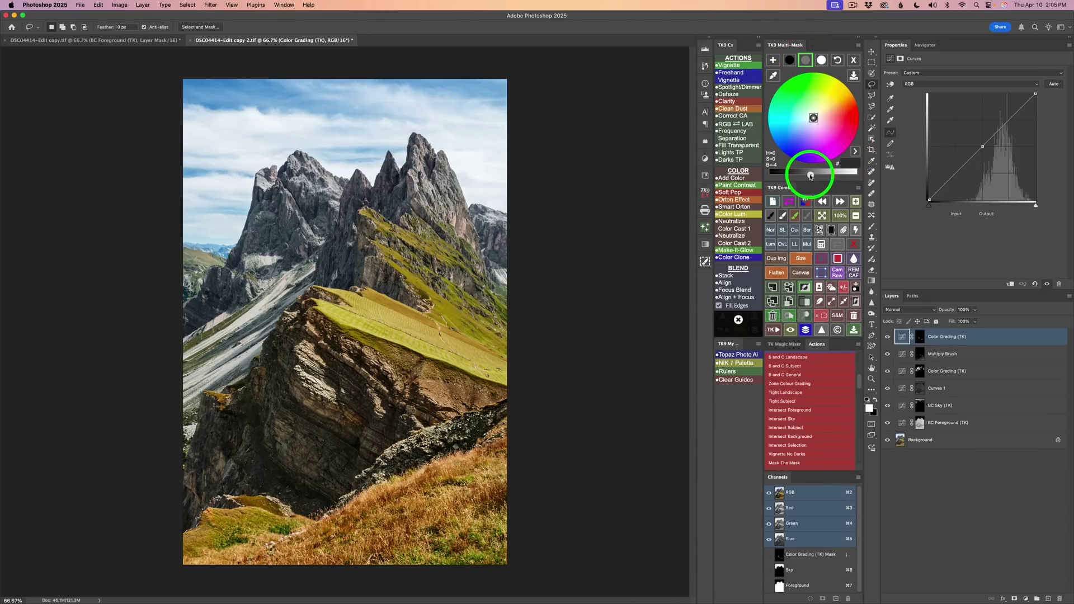
pyautogui.moveTo(811, 176); pyautogui.dragTo(798, 176)
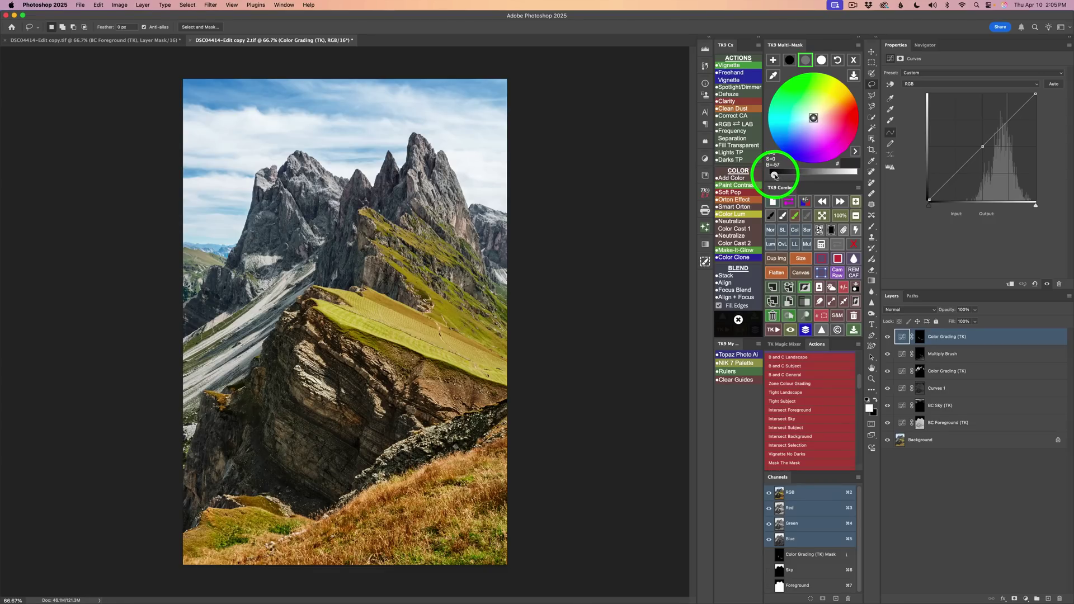
pyautogui.moveTo(775, 176); pyautogui.dragTo(774, 175)
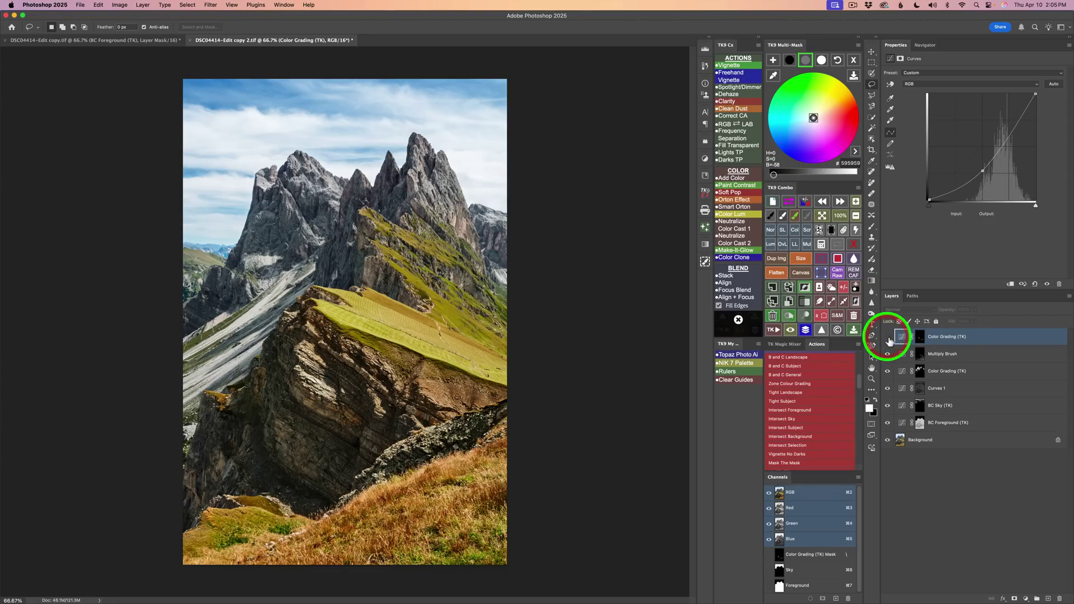
pyautogui.click(888, 337)
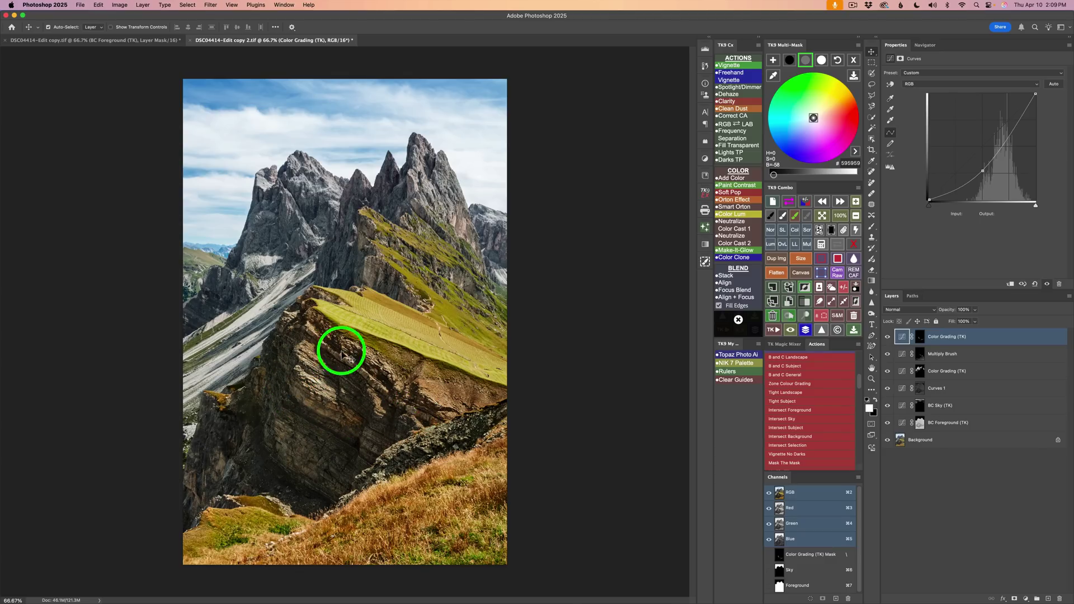
# - Shift the midtones of the new color grading layer to warm orange at hue 34 and saturation 47, and compare the layer off and on
pyautogui.click(831, 105)
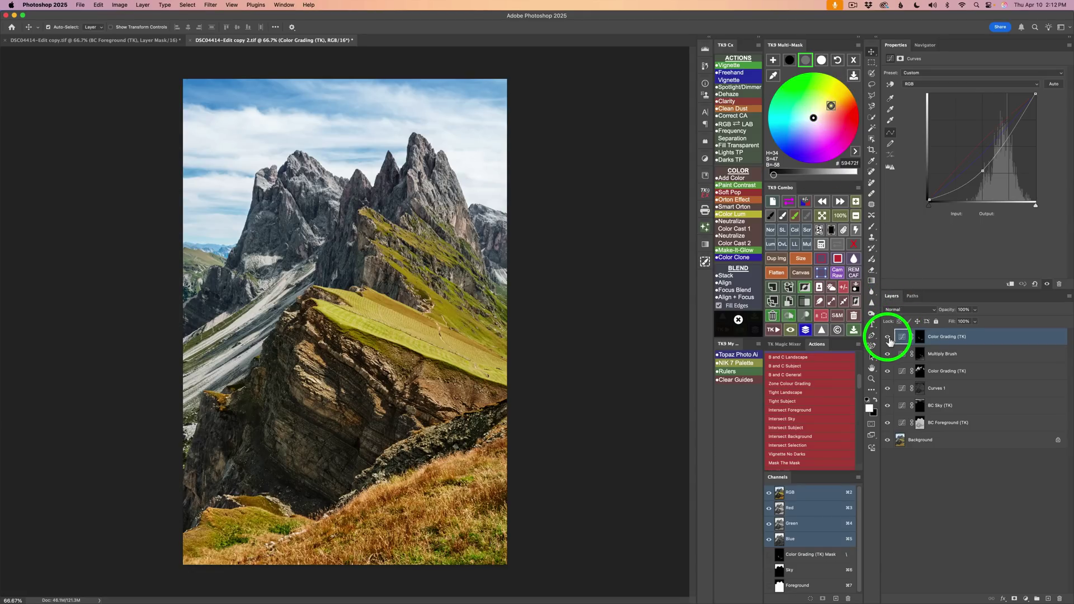
pyautogui.click(887, 337)
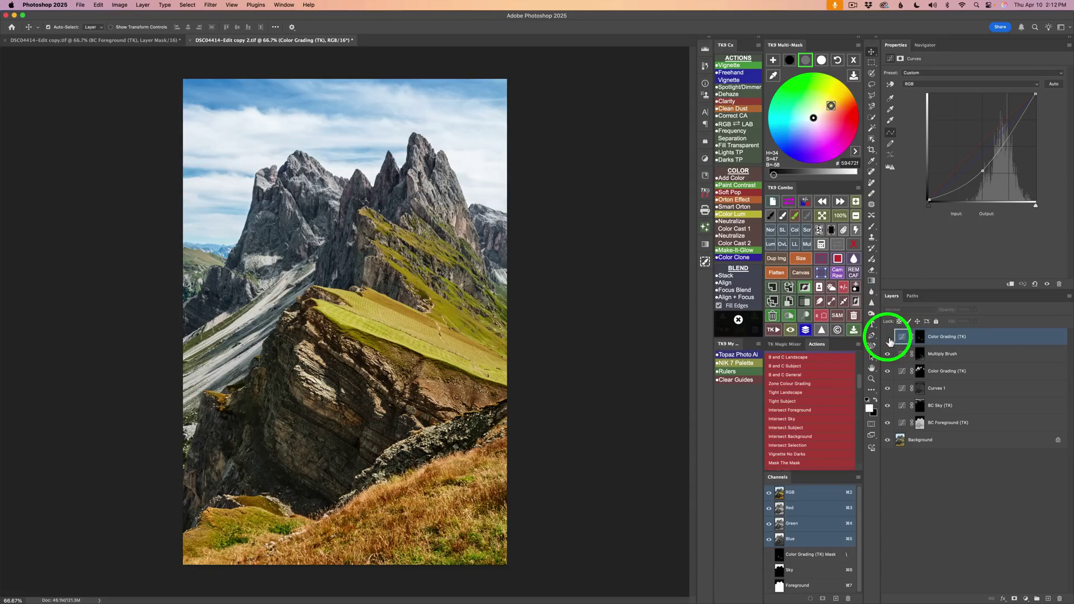
pyautogui.click(888, 337)
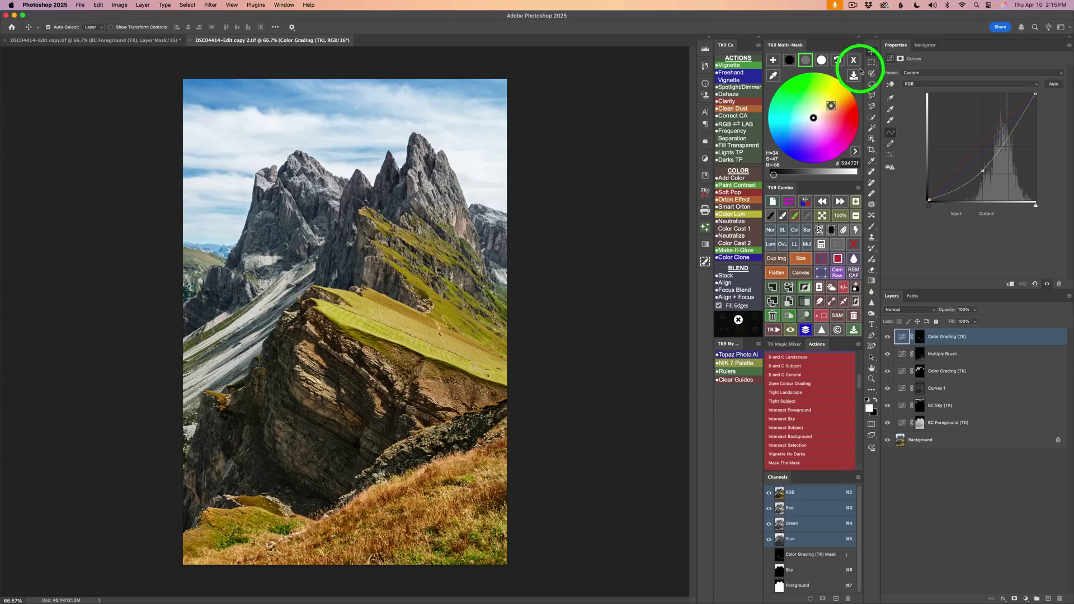
pyautogui.click(851, 60)
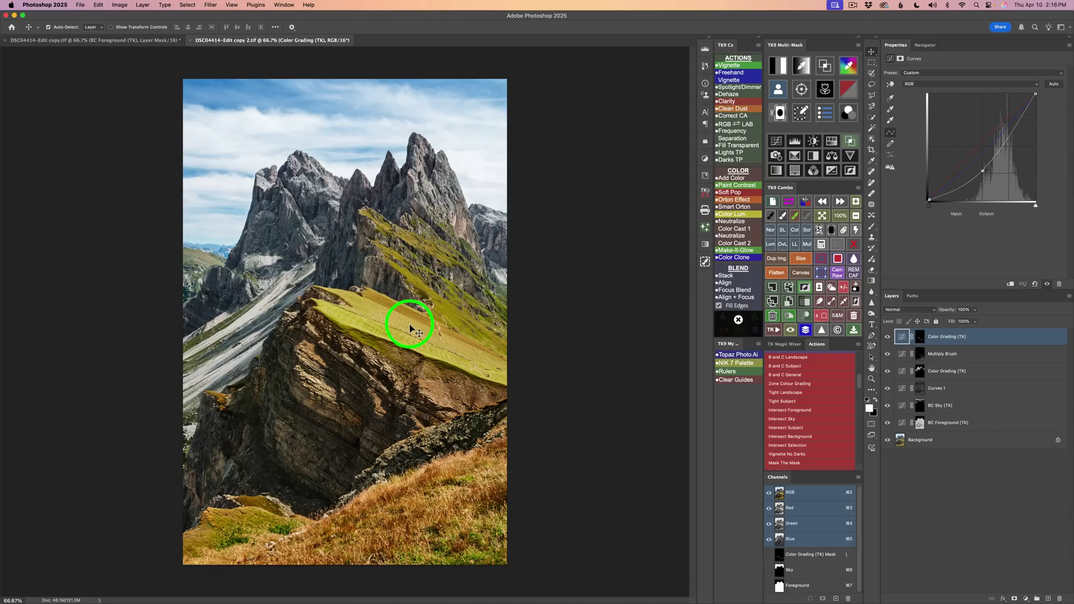
# - Build a color mask from the green color sampled on the sunlit central meadow
pyautogui.click(850, 67)
pyautogui.moveTo(565, 280); pyautogui.dragTo(596, 284)
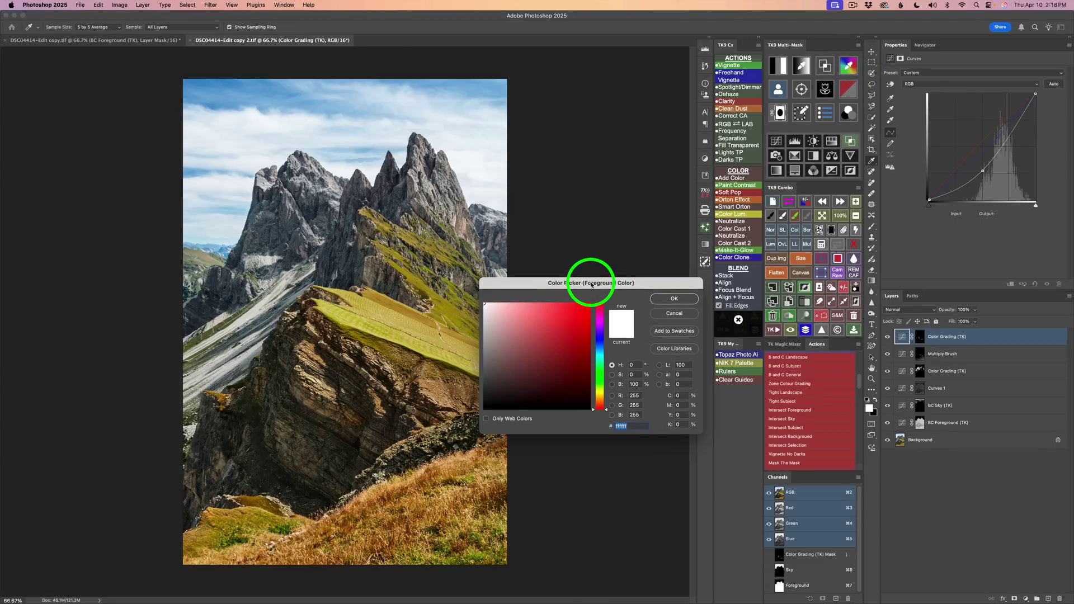
pyautogui.click(413, 335)
pyautogui.click(674, 299)
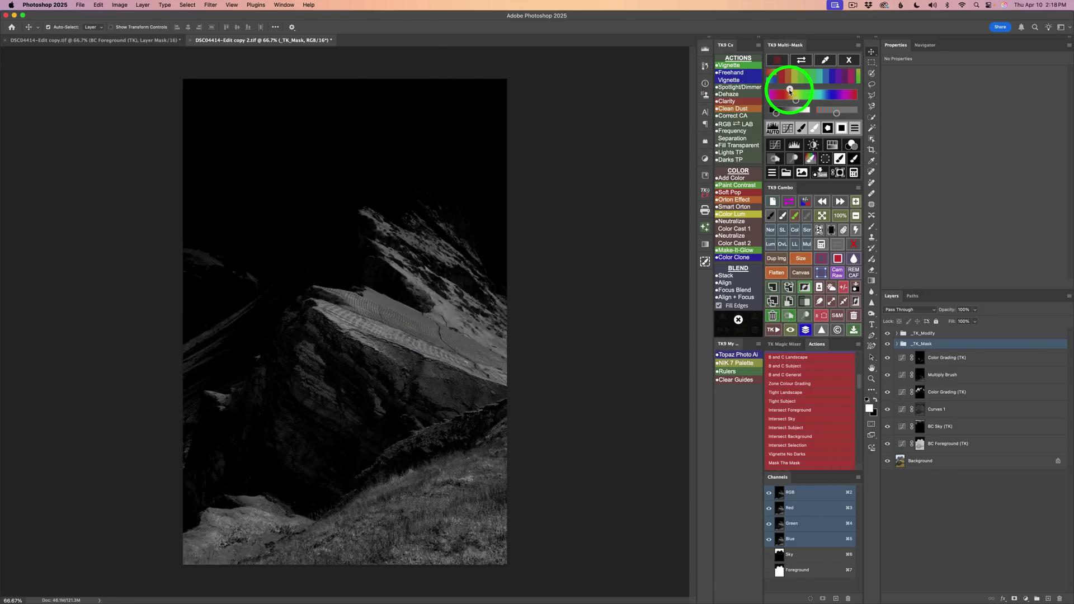
# - Fine-tune the color mask's hue selection and strongly raise its brightness so the meadow is selected more strongly
pyautogui.moveTo(791, 89); pyautogui.dragTo(792, 92)
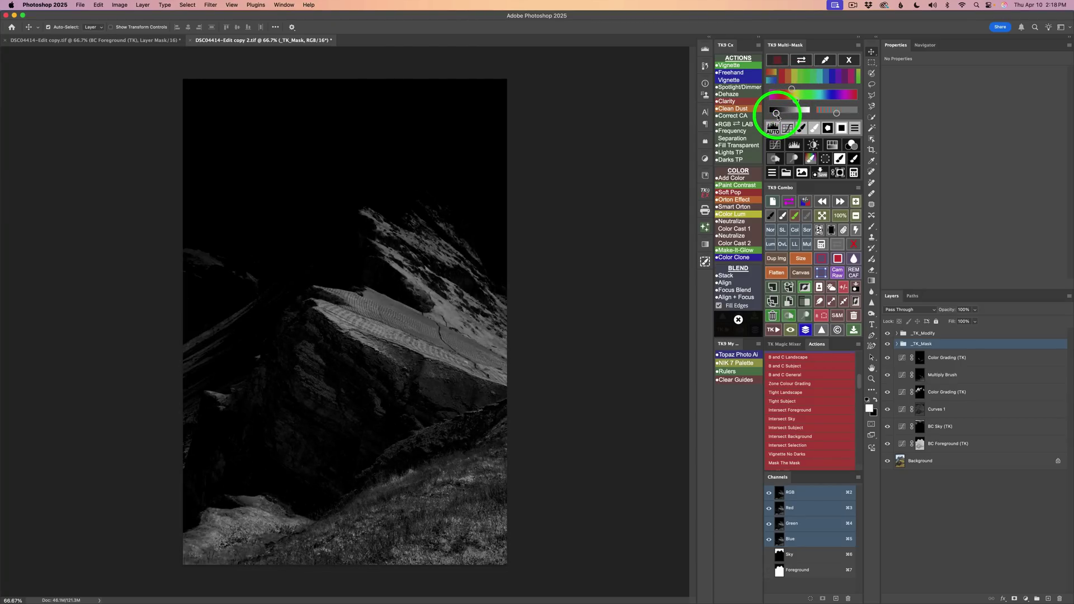
pyautogui.moveTo(801, 115); pyautogui.dragTo(804, 114)
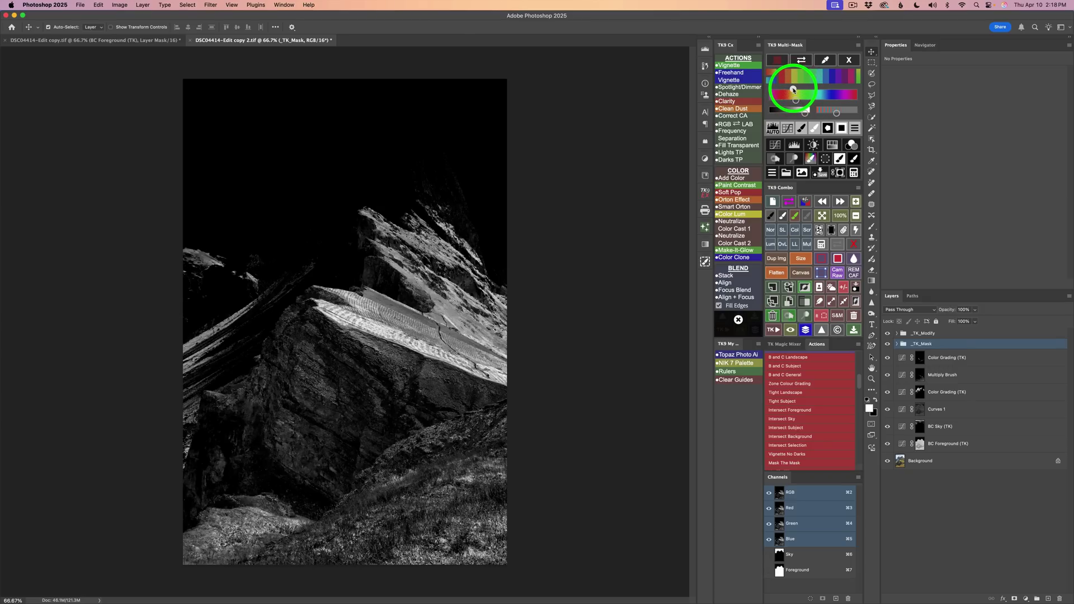
pyautogui.click(792, 89)
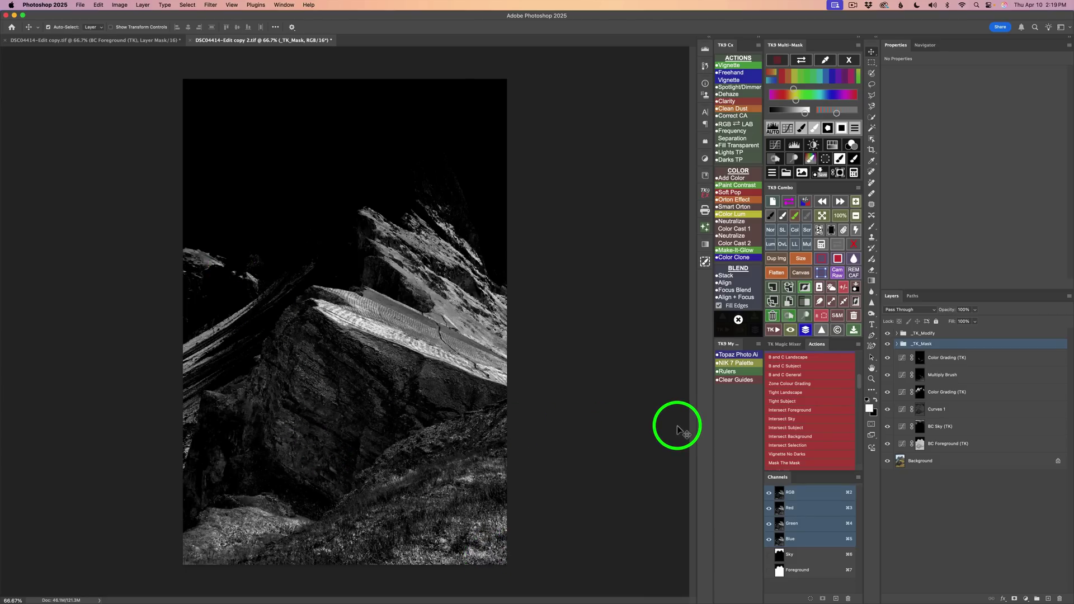
# - Restrict the color mask to a lassoed area around the sunlit meadow and the slope above it, accepting the edge blur
pyautogui.click(871, 84)
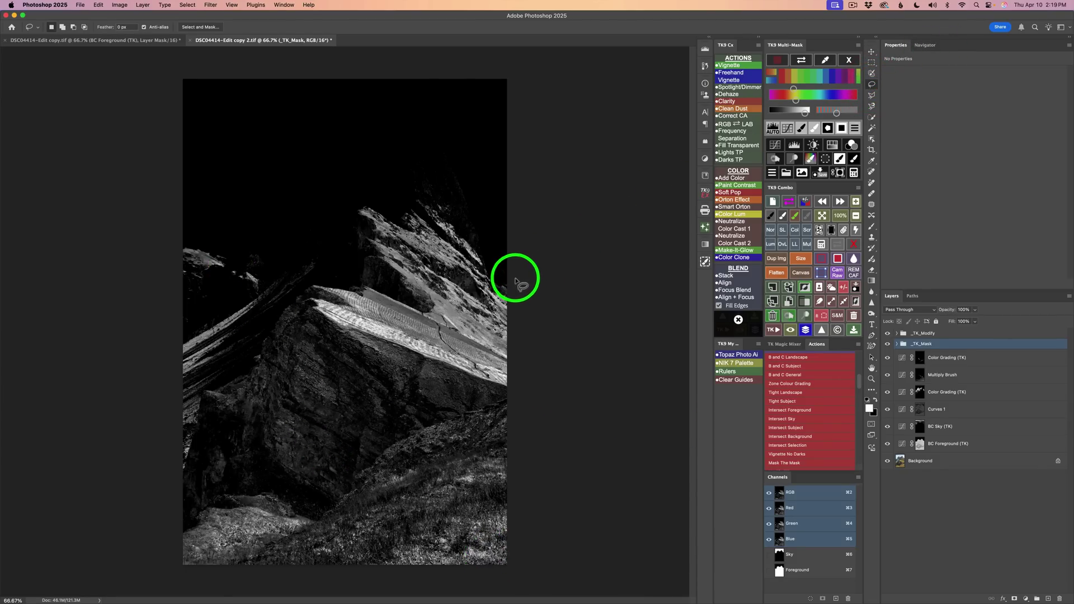
pyautogui.moveTo(515, 278)
pyautogui.mouseDown()
pyautogui.moveTo(449, 189)
pyautogui.moveTo(413, 173)
pyautogui.moveTo(369, 185)
pyautogui.moveTo(302, 293)
pyautogui.moveTo(339, 331)
pyautogui.moveTo(504, 388)
pyautogui.mouseUp()
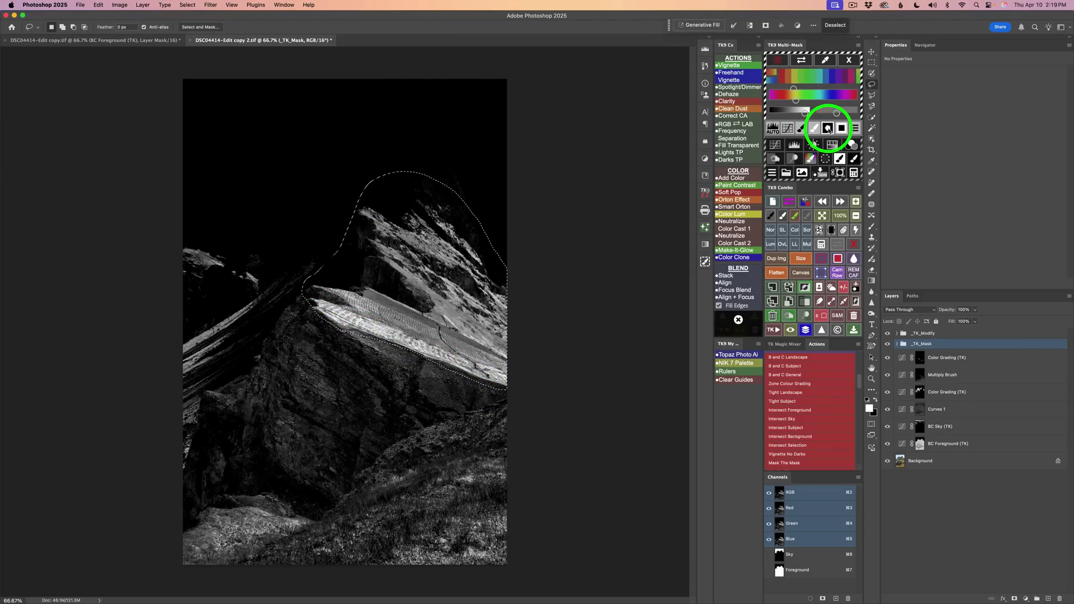
pyautogui.click(828, 128)
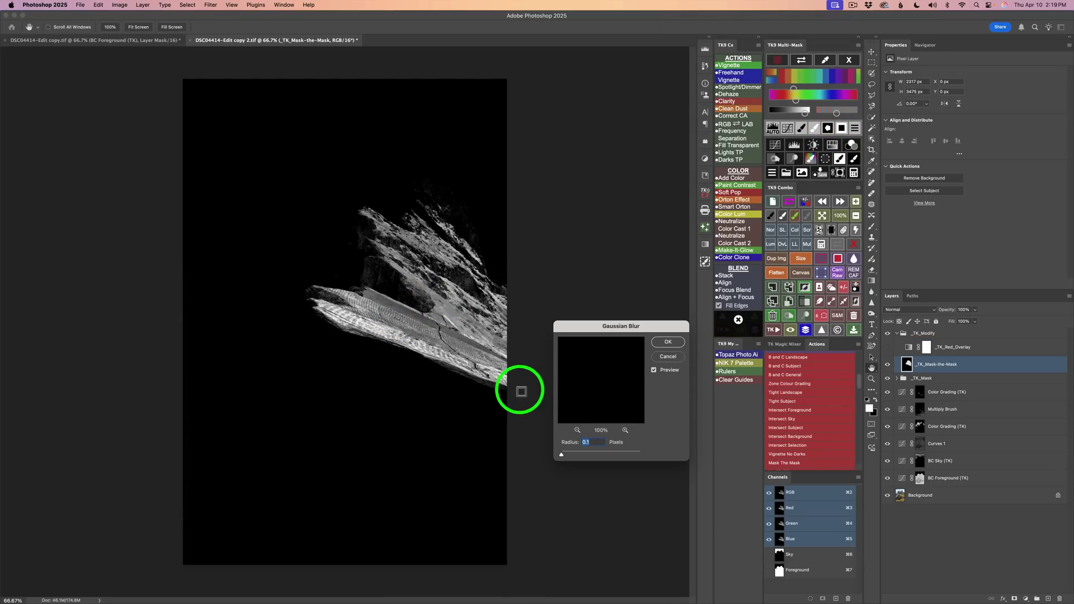
pyautogui.click(668, 342)
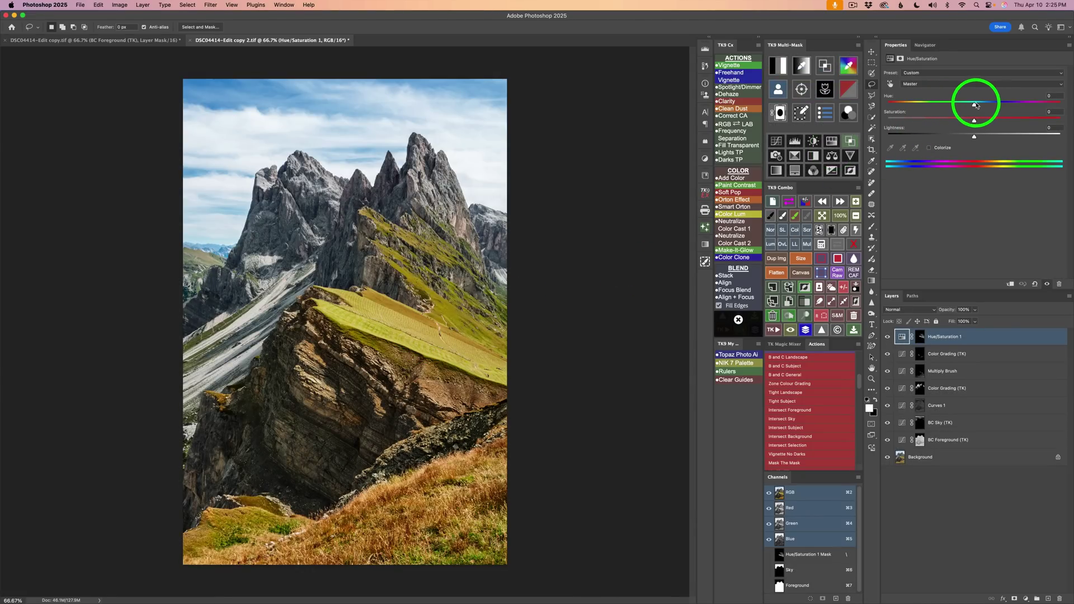
# - Set the meadow's Hue/Saturation layer to hue +11, saturation +16 and lightness -14, and compare the layer off and on
pyautogui.moveTo(975, 106)
pyautogui.mouseDown()
pyautogui.moveTo(1017, 107)
pyautogui.moveTo(985, 108)
pyautogui.mouseUp()
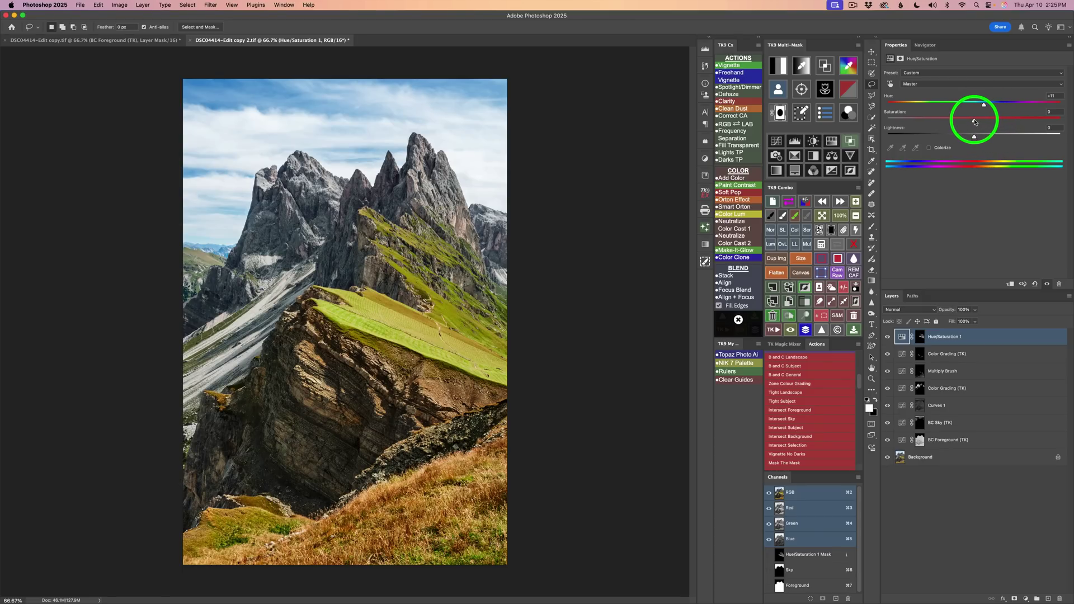
pyautogui.moveTo(975, 122); pyautogui.dragTo(987, 122)
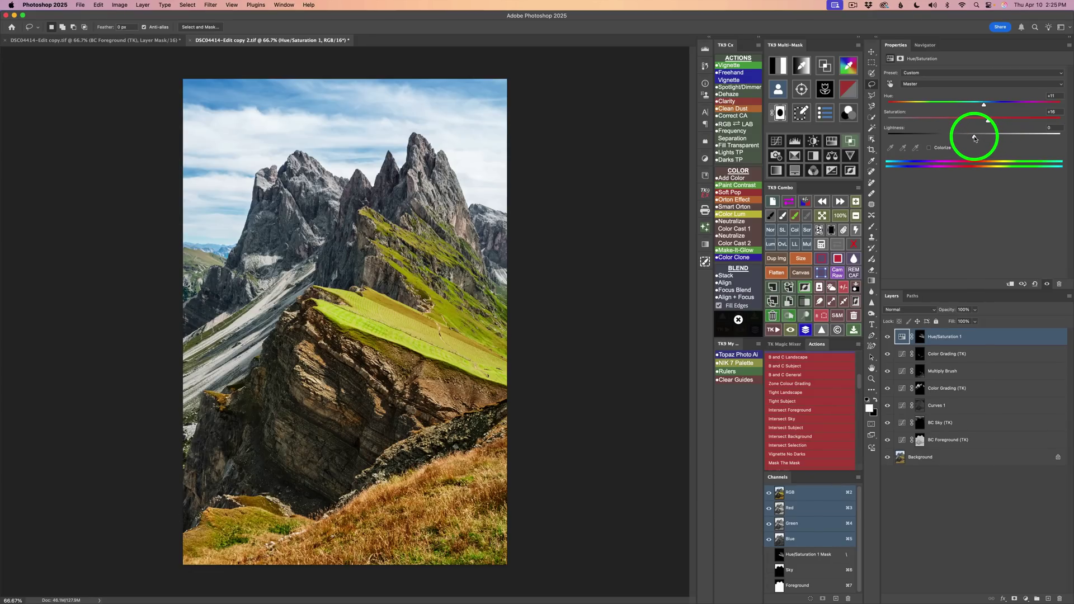
pyautogui.moveTo(974, 139); pyautogui.dragTo(962, 136)
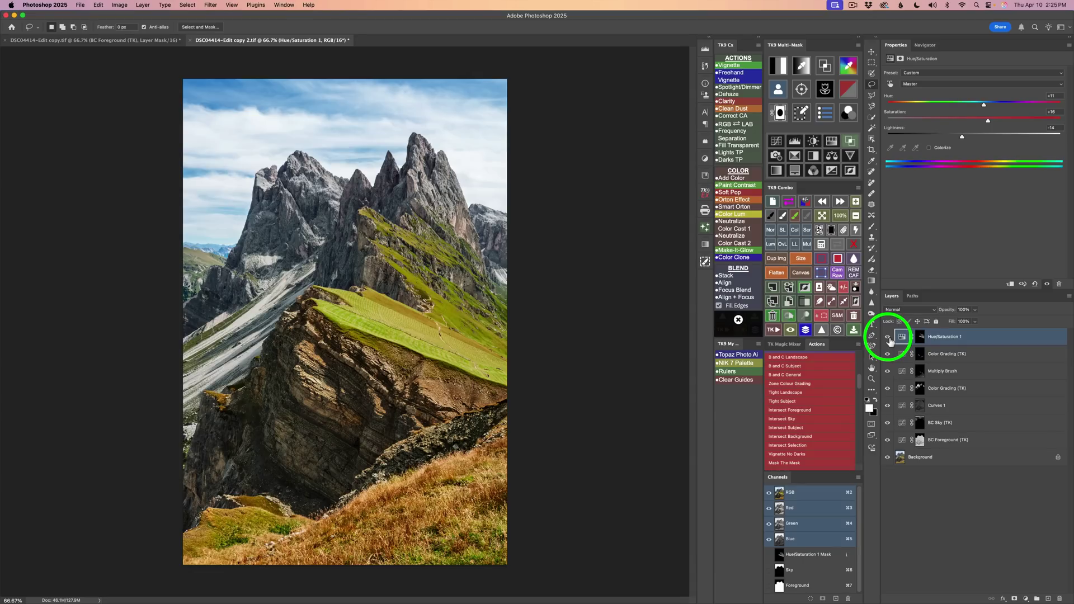
pyautogui.click(887, 337)
pyautogui.click(888, 337)
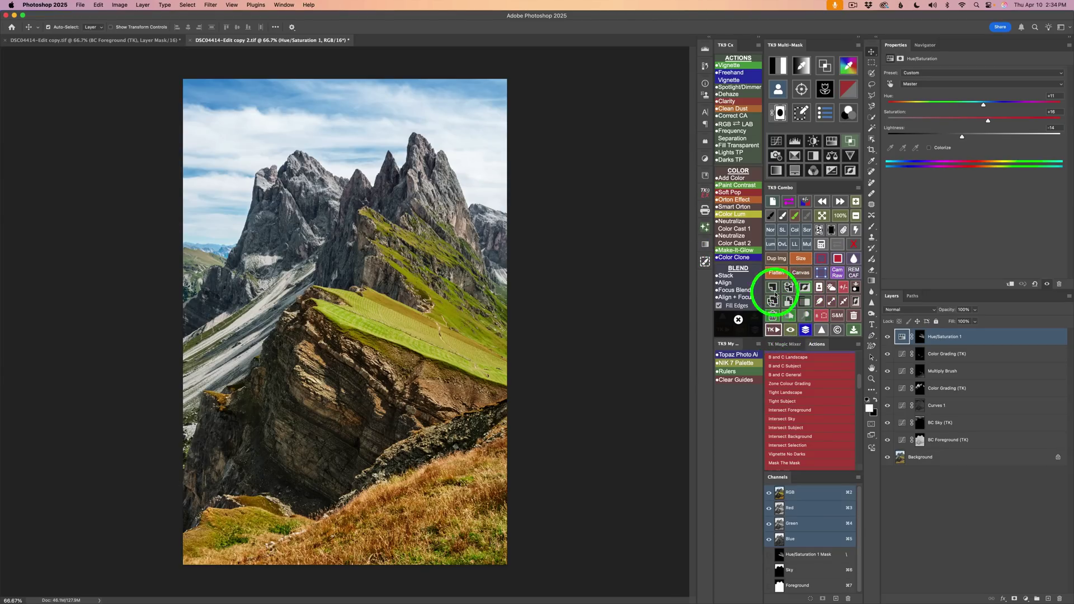
# - Run the Clarity action with an increased High Pass radius, and compare the resulting layer off and on
pyautogui.click(731, 102)
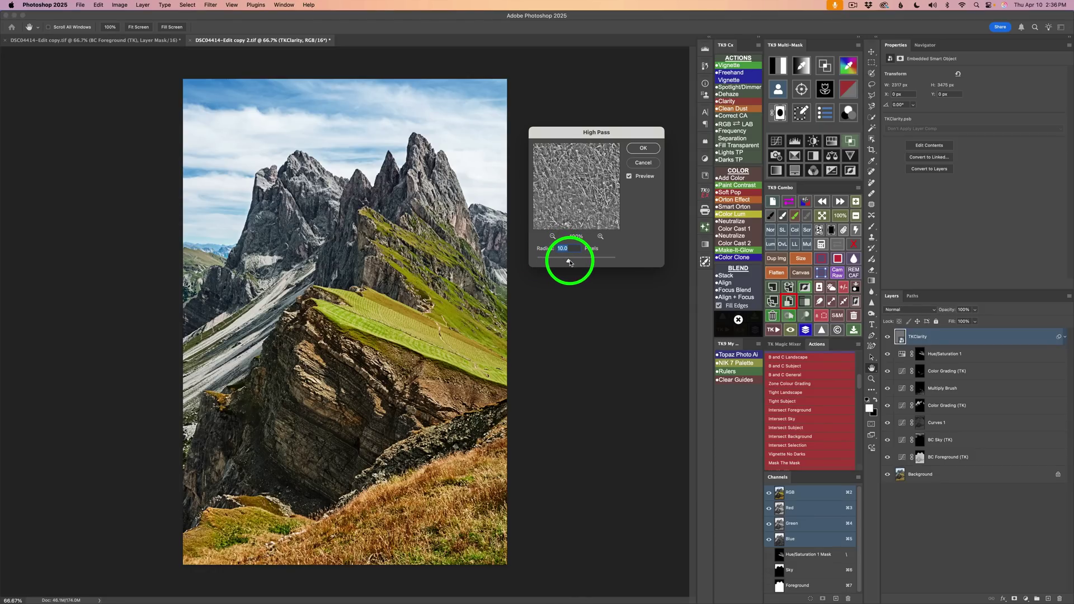
pyautogui.moveTo(570, 262); pyautogui.dragTo(584, 259)
pyautogui.doubleClick(567, 248)
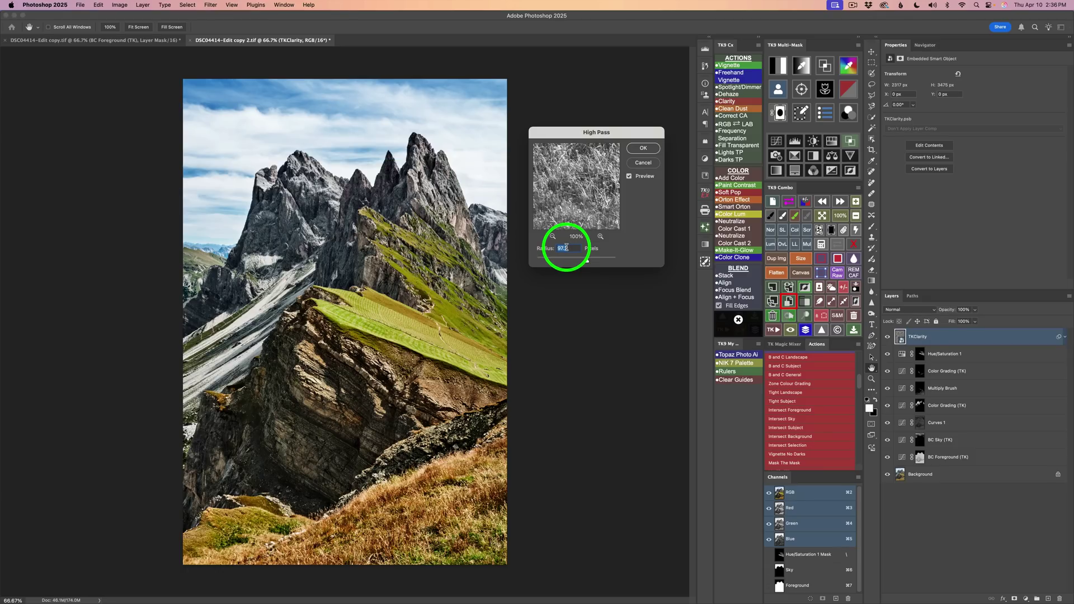
pyautogui.click(651, 148)
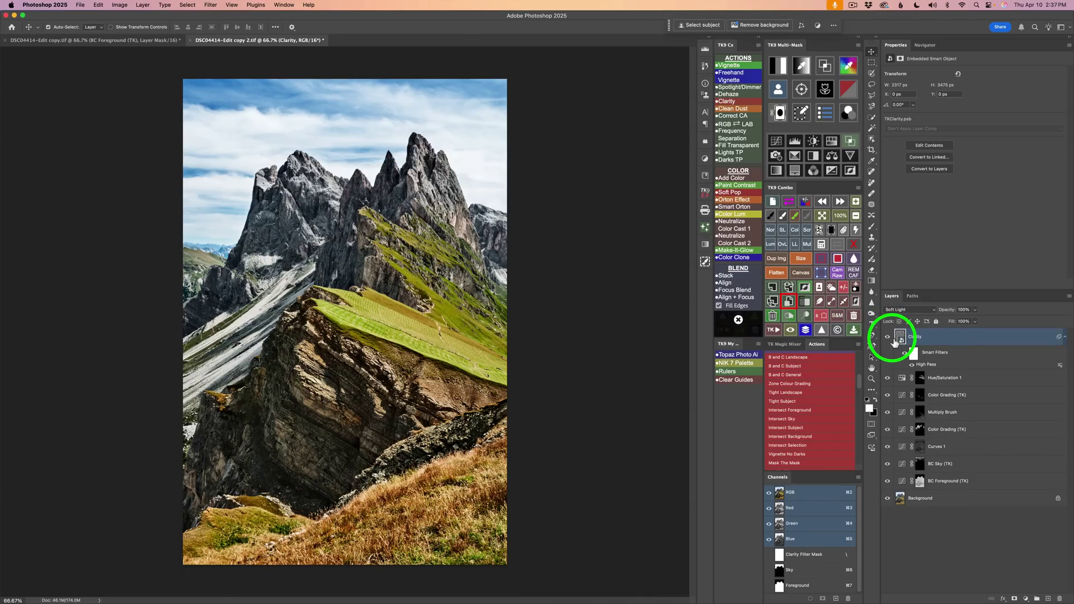
pyautogui.click(888, 338)
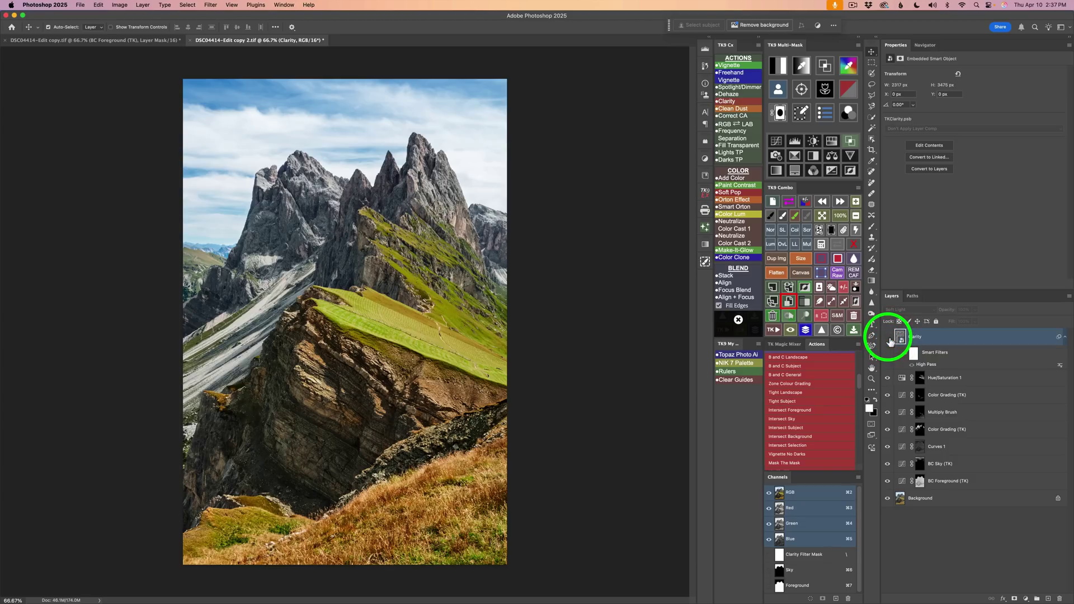
pyautogui.click(887, 338)
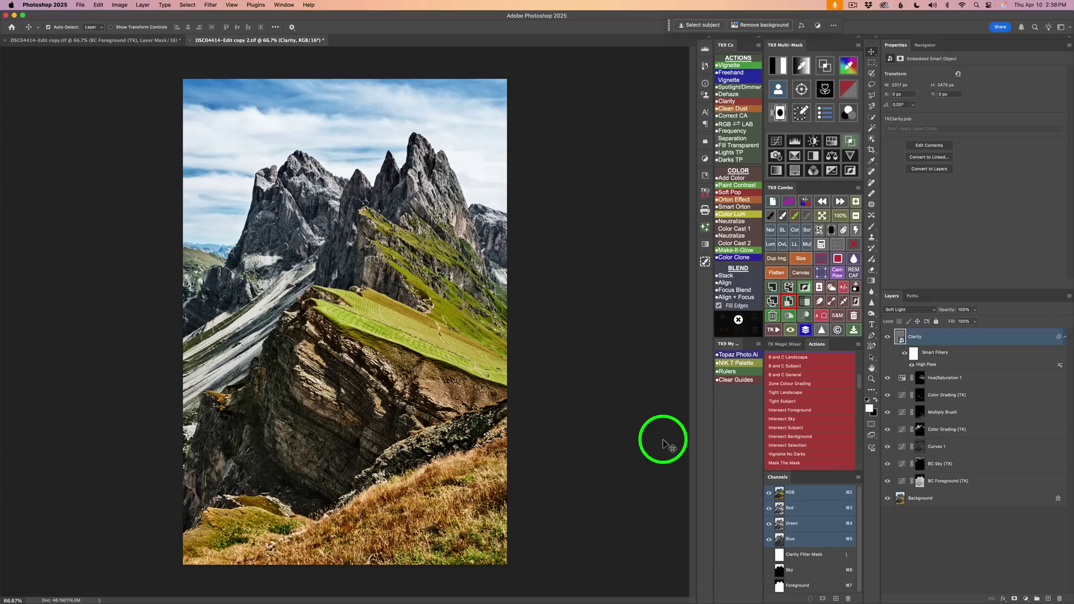
# - Limit the Clarity layer to the Darks 2 tonal range with Blend If, and compare the layer off and on
pyautogui.click(852, 142)
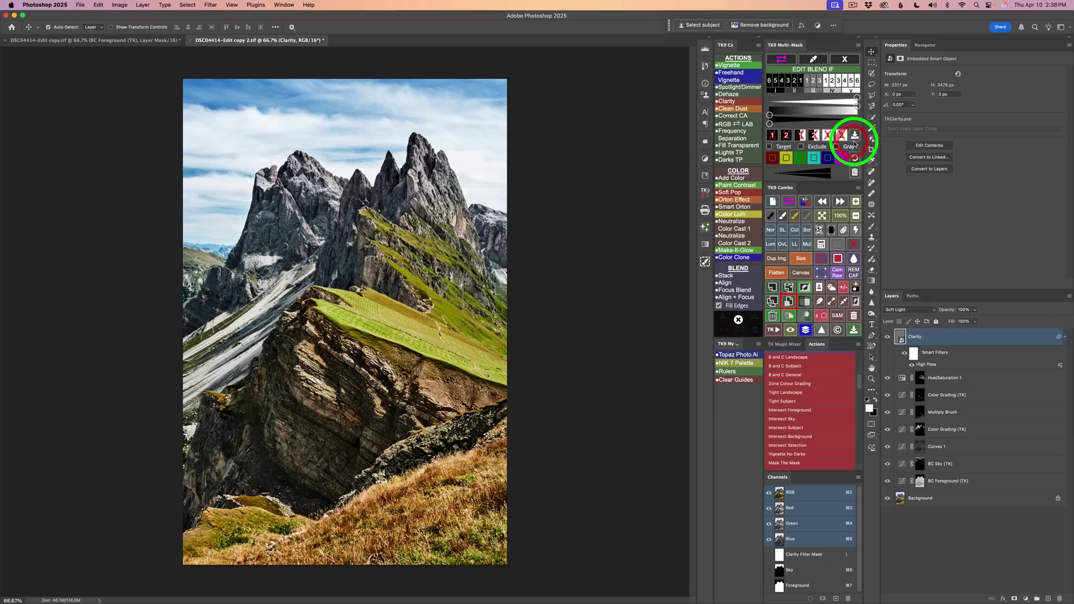
pyautogui.click(802, 83)
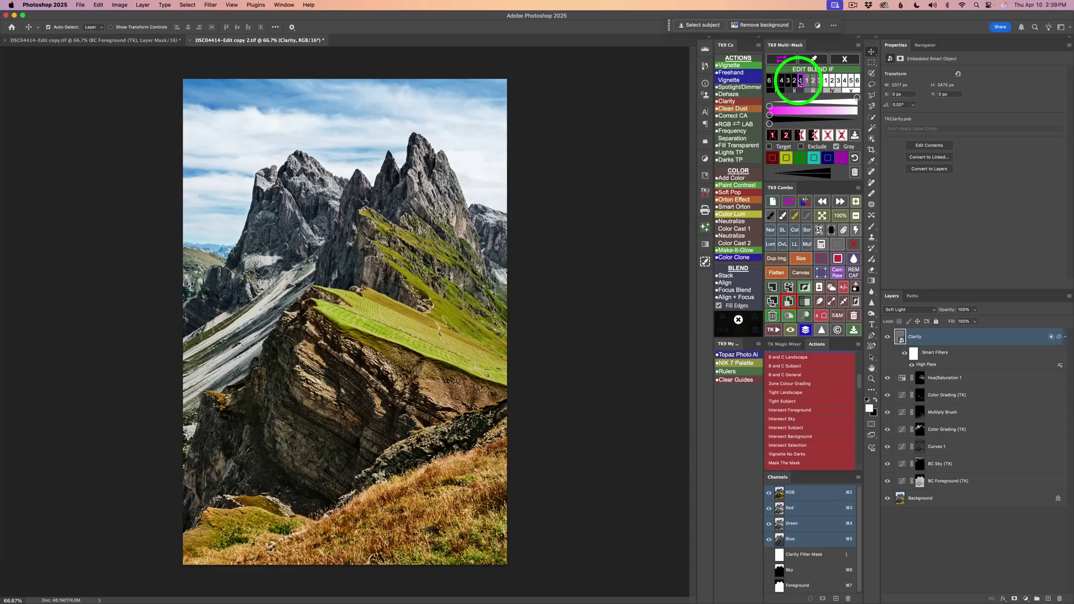
pyautogui.click(795, 83)
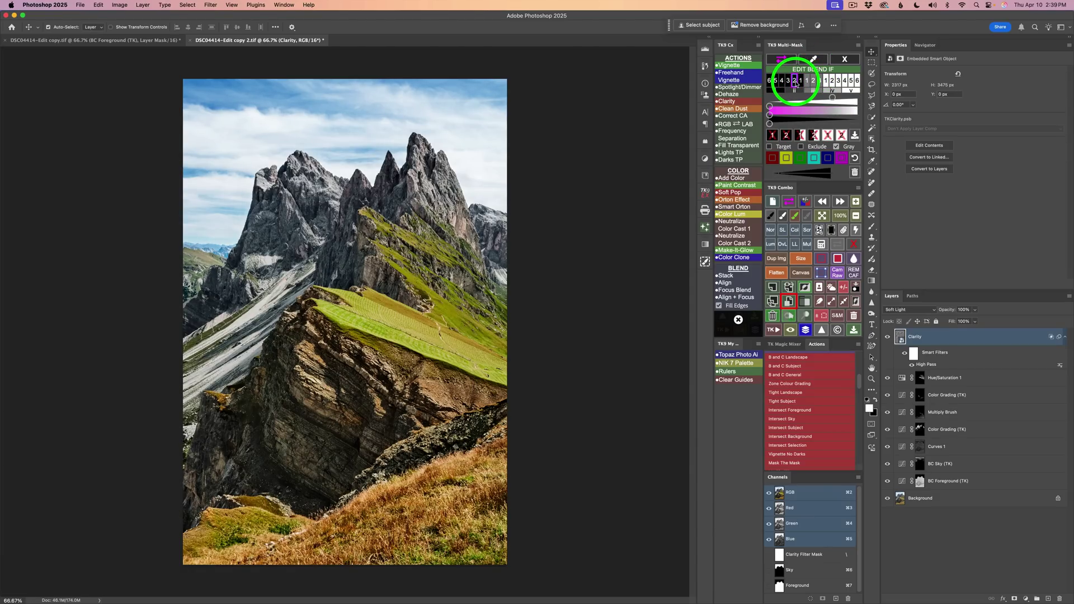
pyautogui.click(890, 339)
pyautogui.click(889, 339)
pyautogui.click(888, 338)
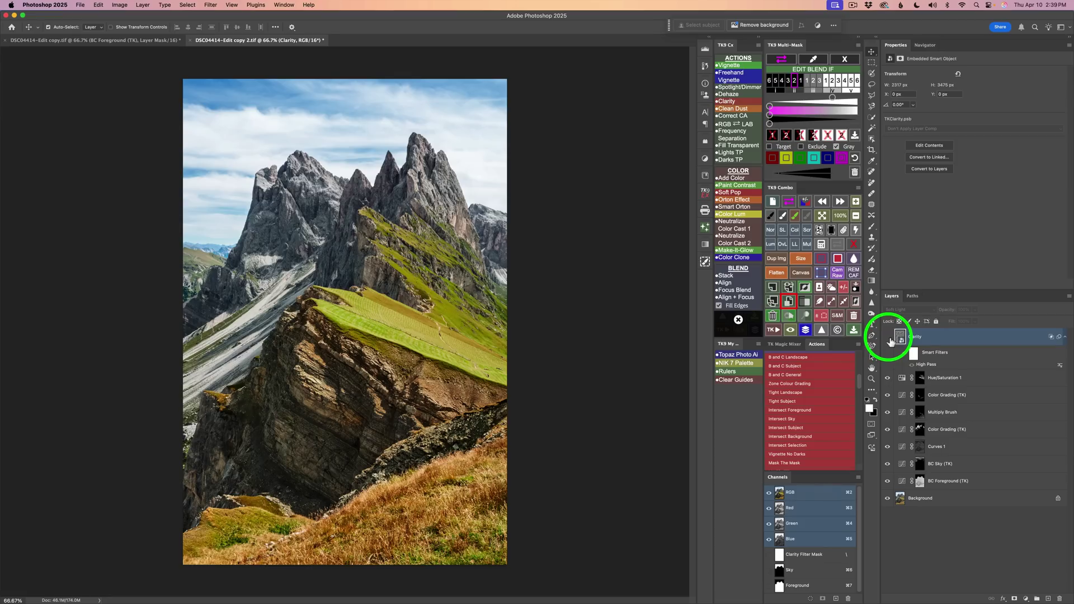
pyautogui.click(889, 338)
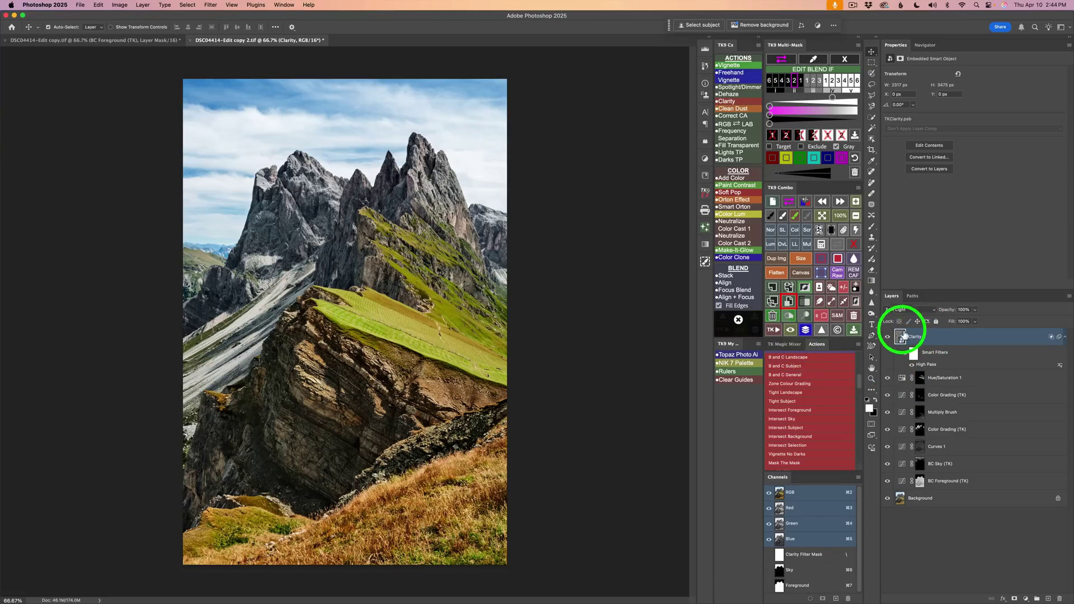
# - Mask the Clarity layer with the saved Foreground selection, compare it off and on, and close the Blend If controls
pyautogui.click(821, 245)
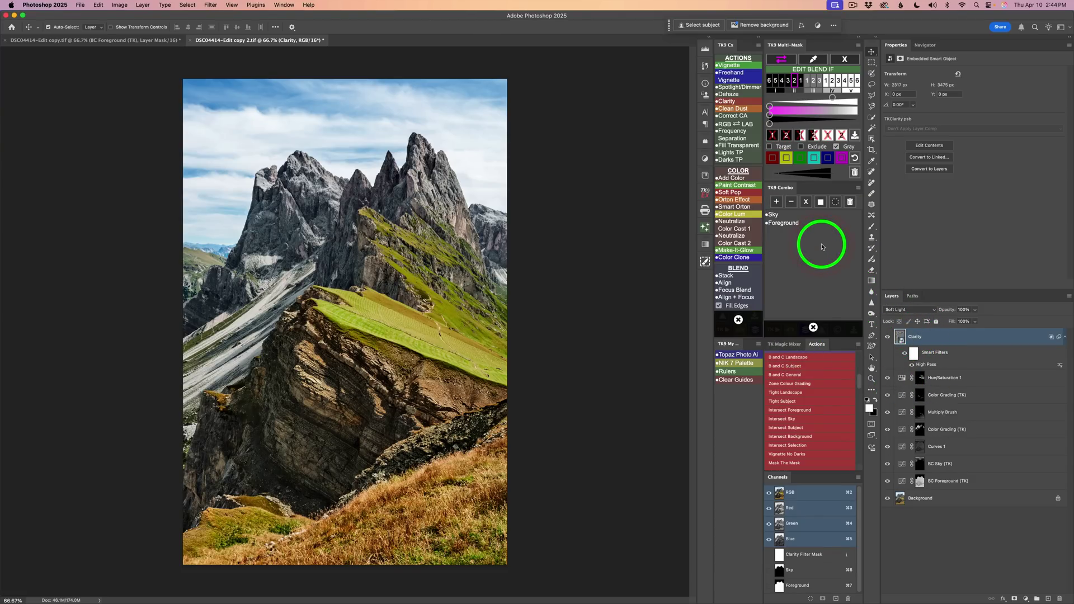
pyautogui.click(786, 223)
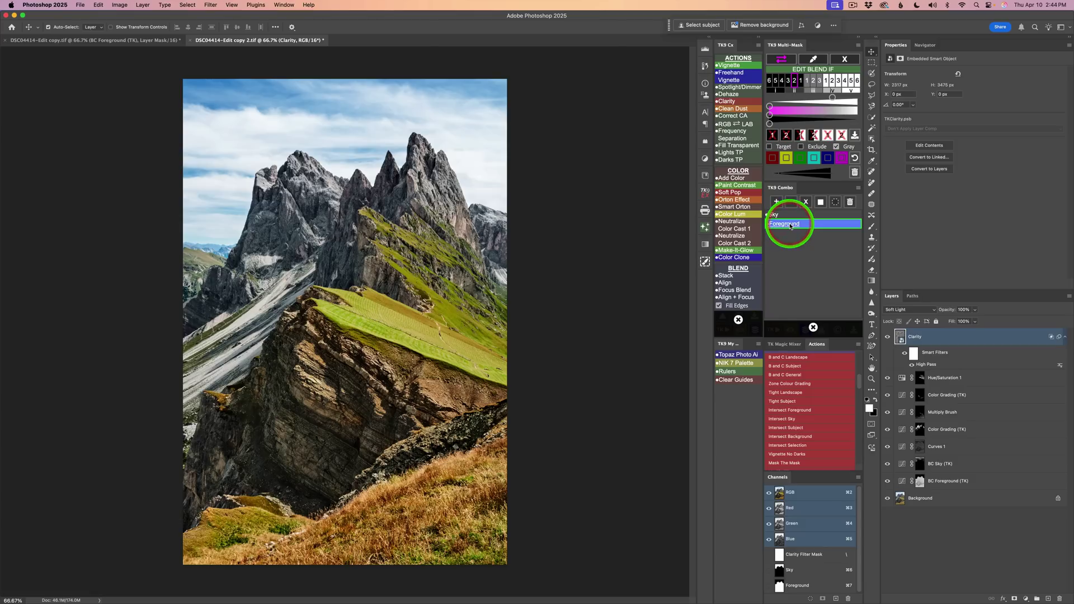
pyautogui.click(821, 203)
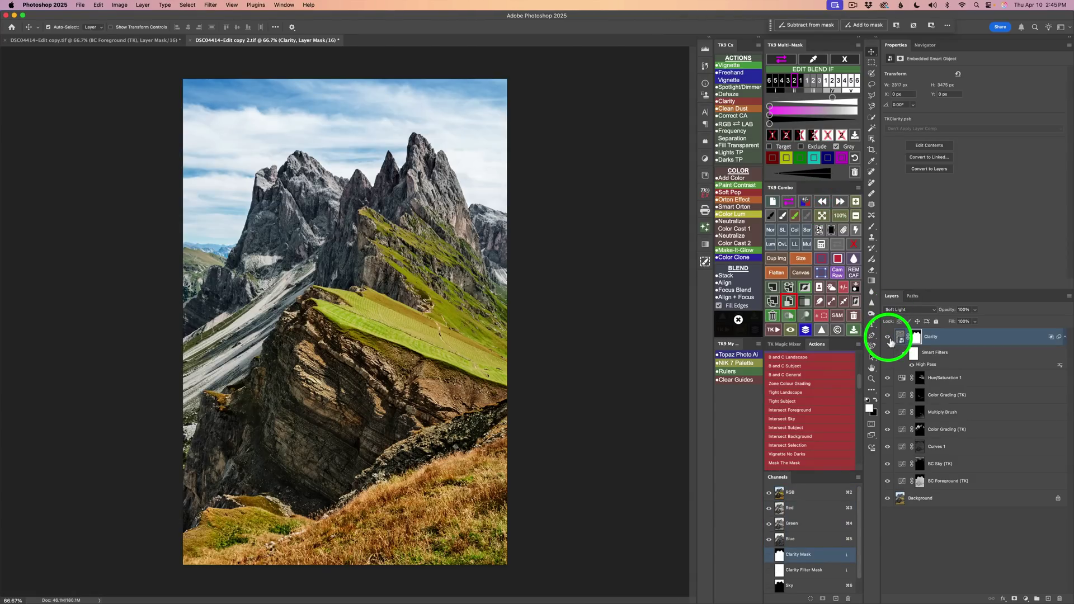
pyautogui.click(888, 339)
pyautogui.click(888, 339)
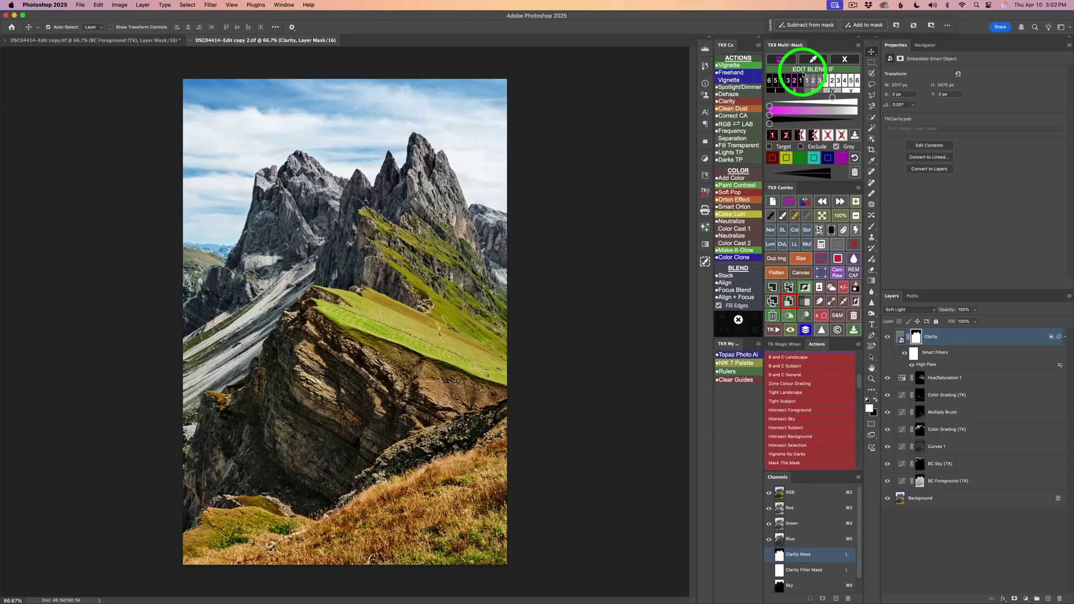
pyautogui.click(849, 60)
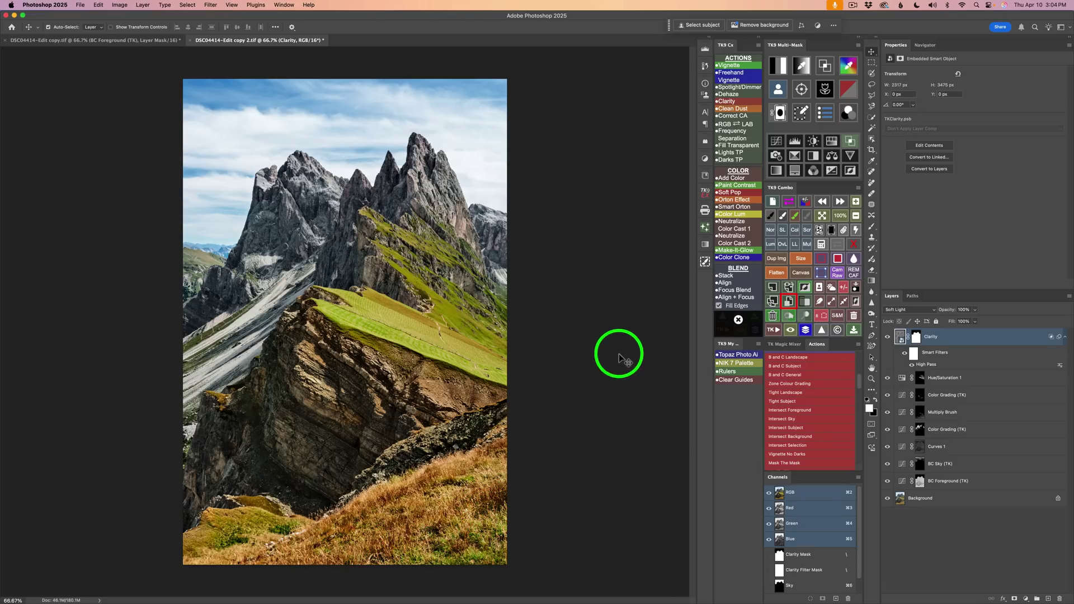
# - Add a new Multiply Brush layer and set the Gradient tool to linear style with the first TK-Gradients black-and-white preset
pyautogui.click(807, 245)
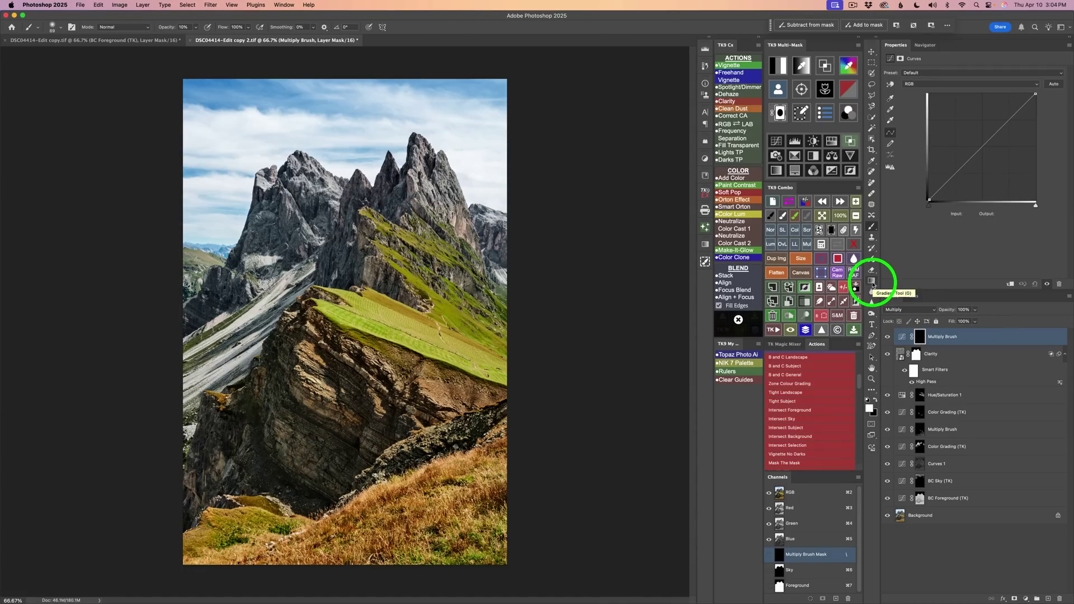
pyautogui.click(872, 281)
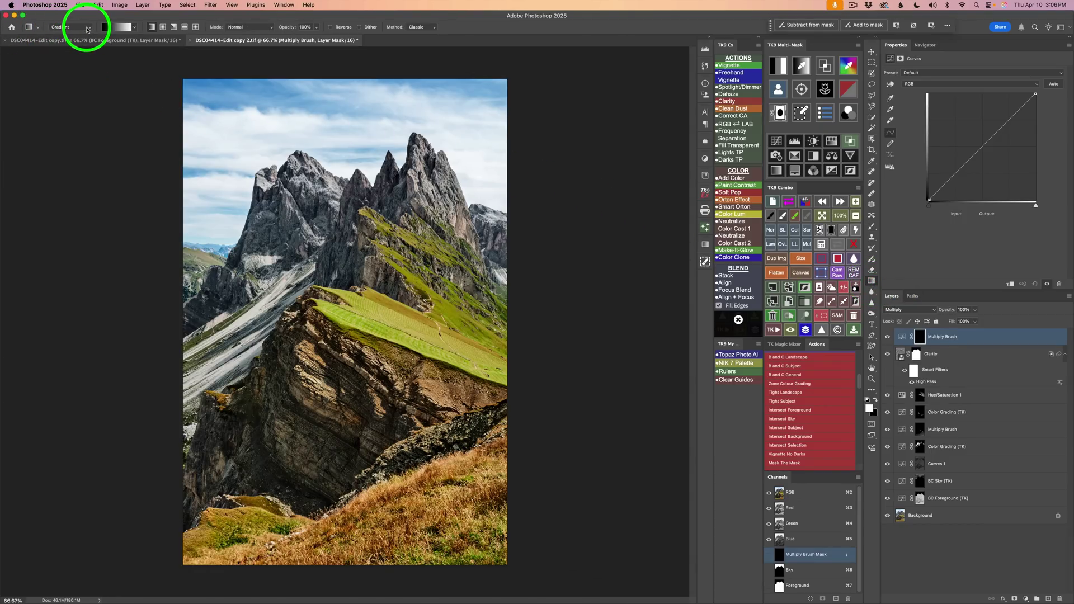
pyautogui.click(88, 30)
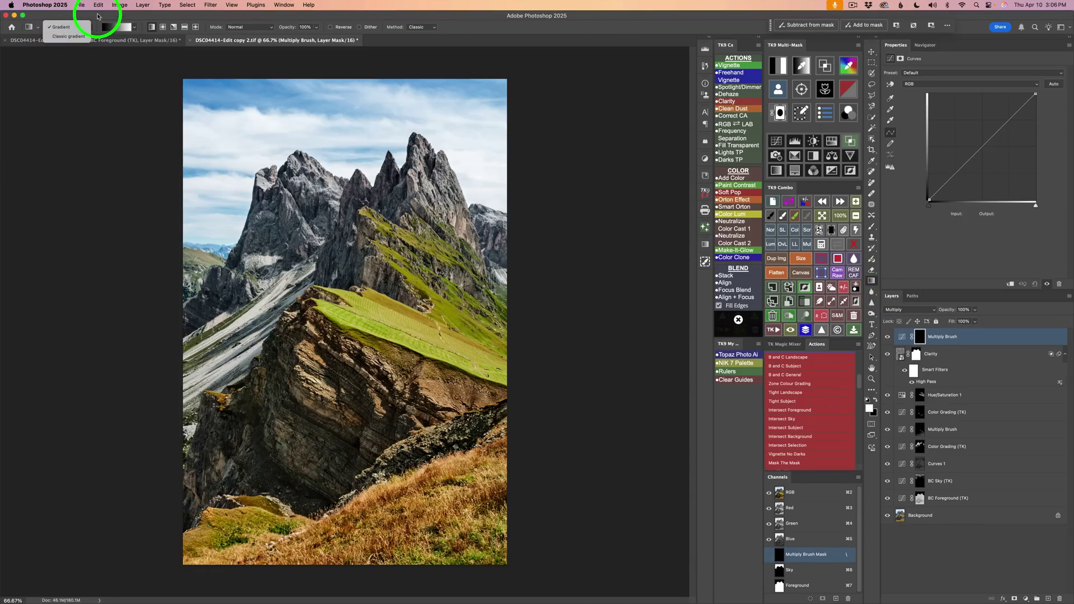
pyautogui.click(98, 16)
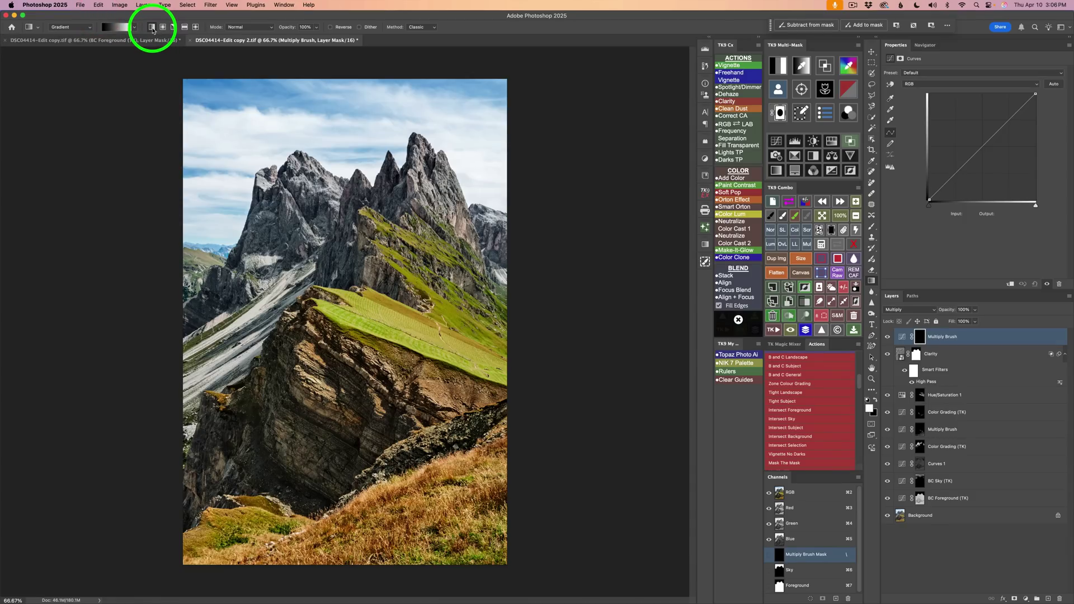
pyautogui.click(151, 27)
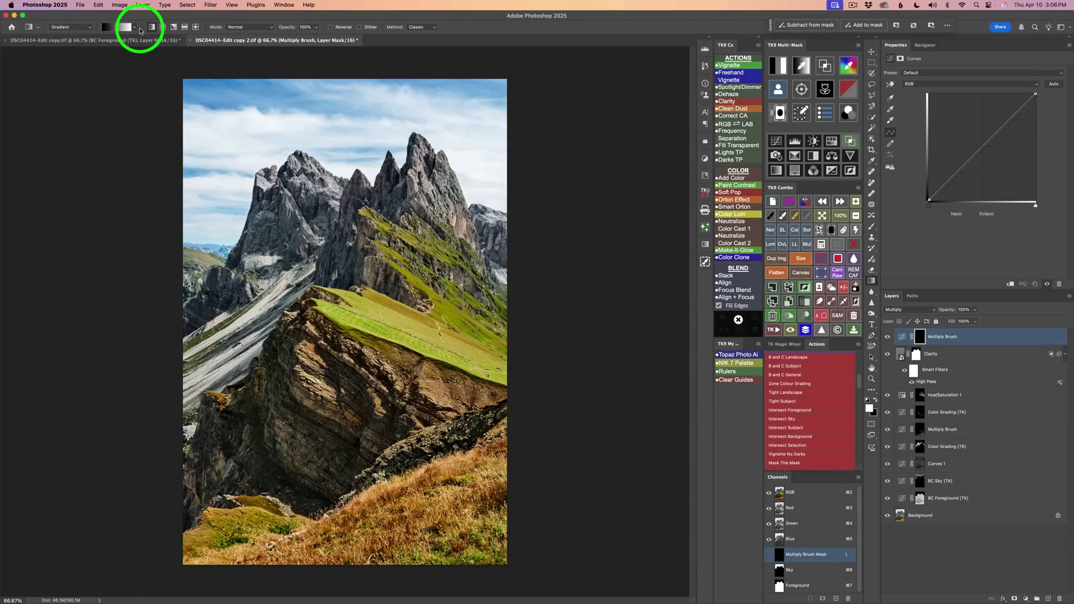
pyautogui.click(134, 26)
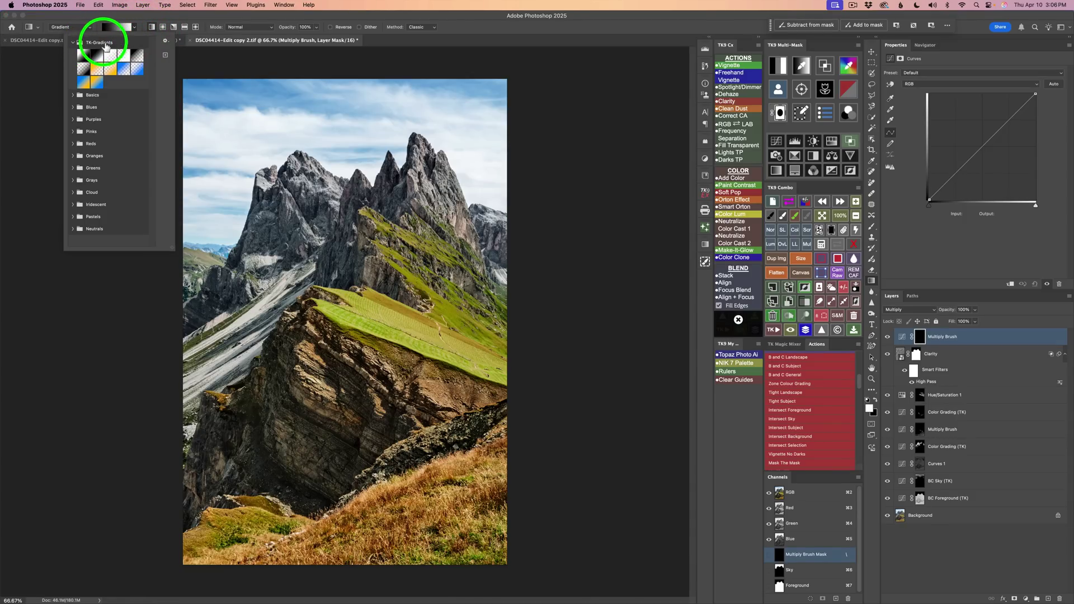
pyautogui.click(75, 43)
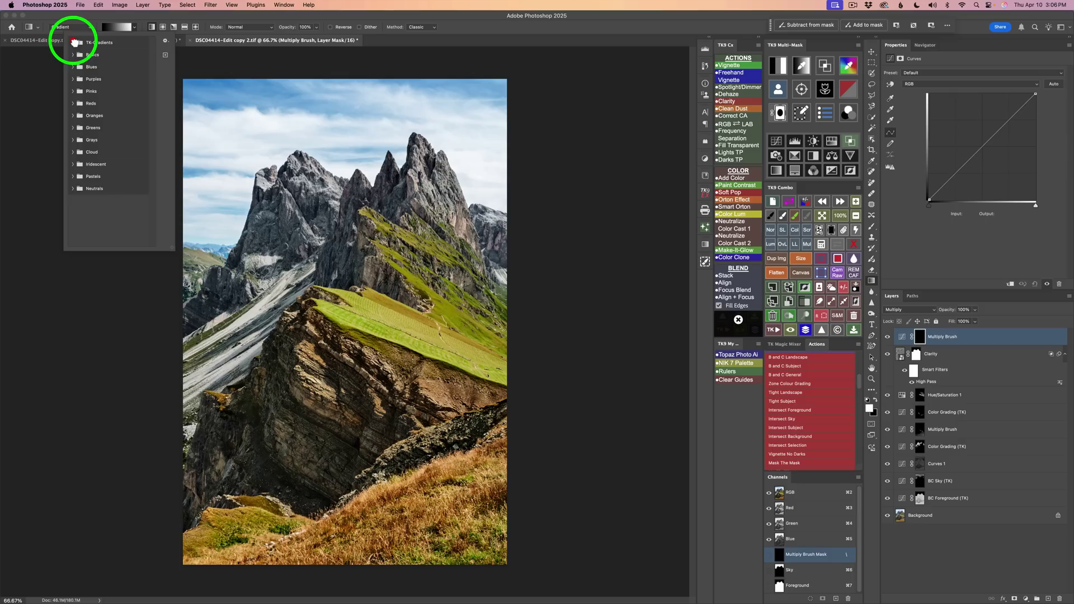
pyautogui.click(75, 44)
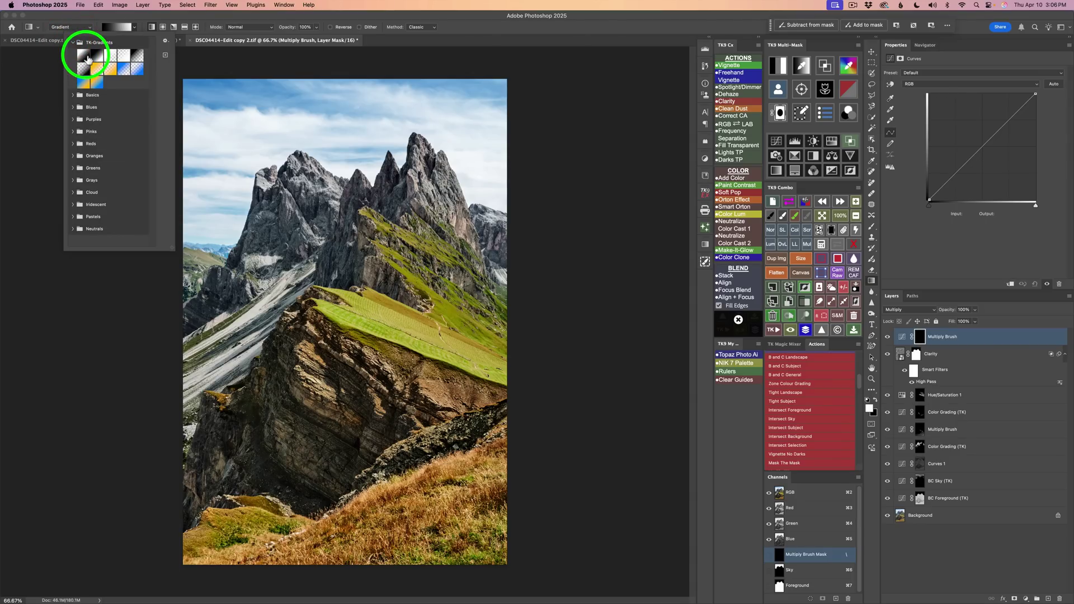
pyautogui.click(88, 59)
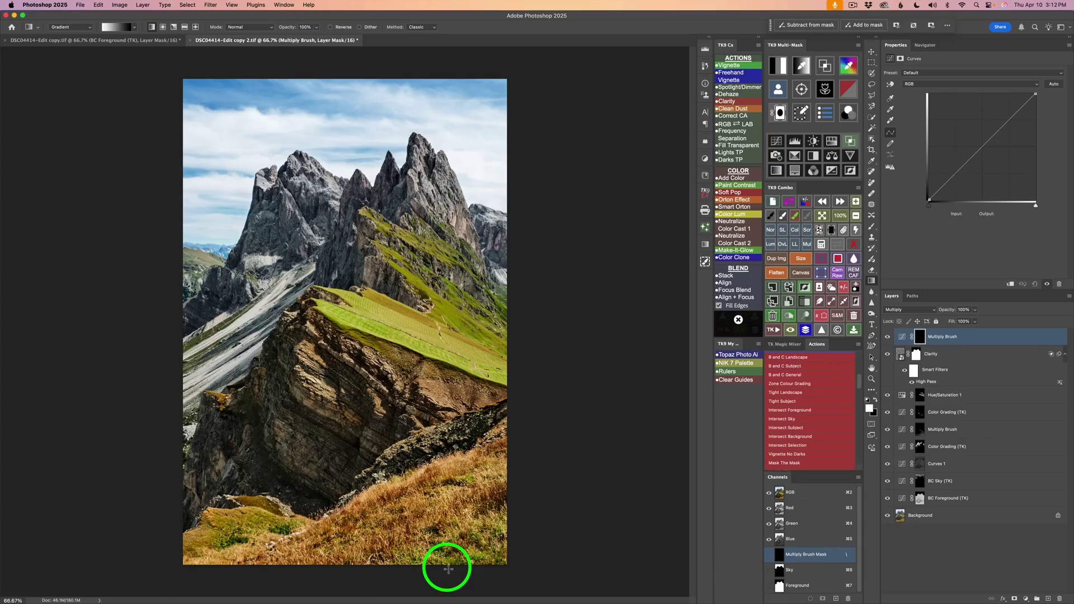
# - Draw a gradient on the Multiply Brush mask from the photo's lower edge up into the foreground grass, and set the layer opacity to 70%
pyautogui.moveTo(447, 567); pyautogui.dragTo(435, 492)
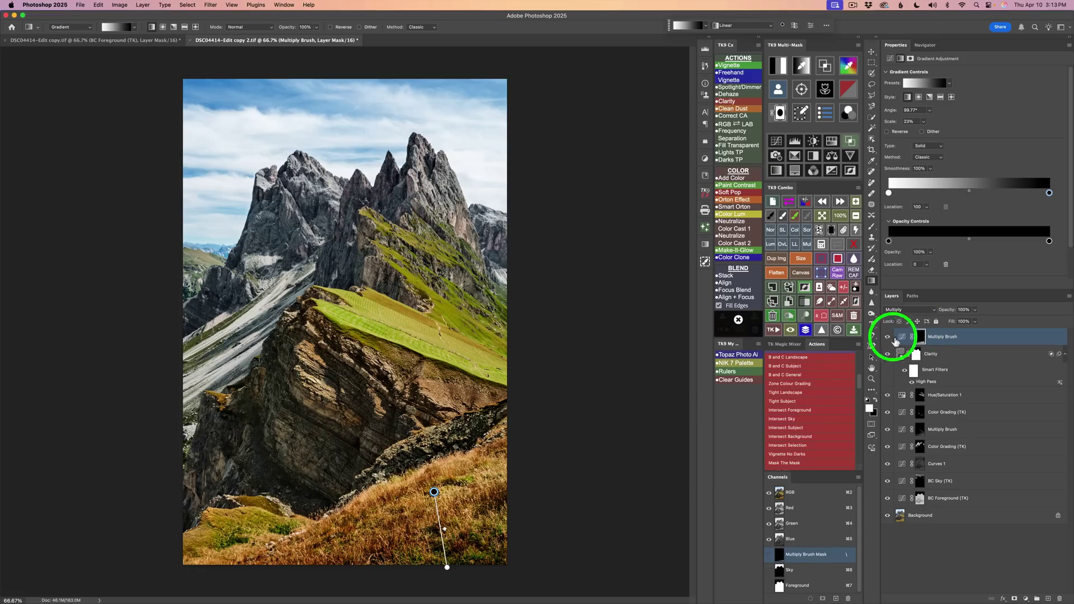
pyautogui.click(906, 337)
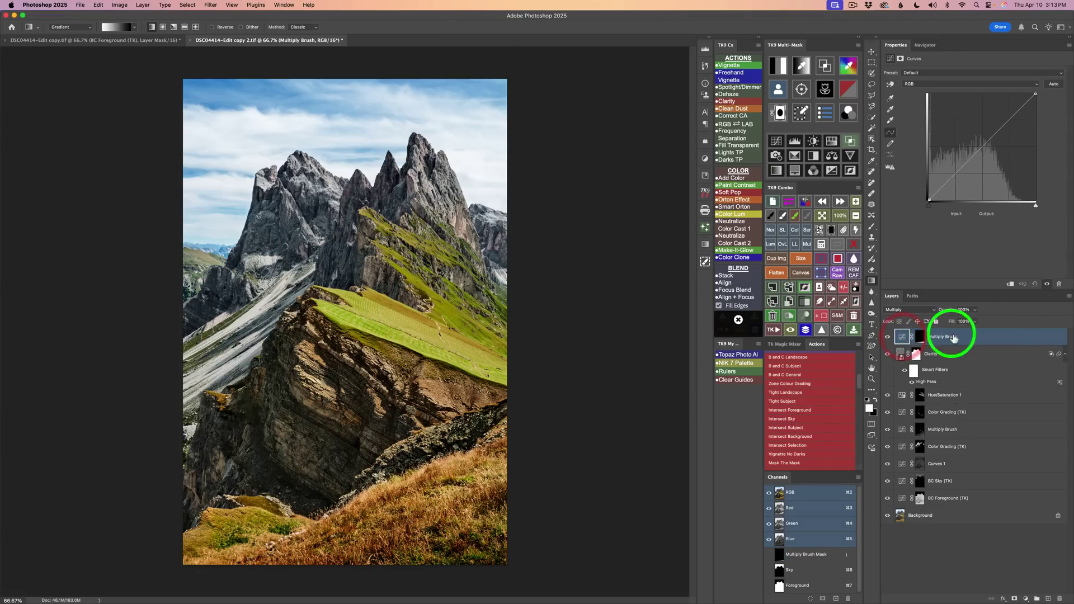
pyautogui.click(976, 312)
pyautogui.moveTo(978, 319)
pyautogui.mouseDown()
pyautogui.moveTo(923, 323)
pyautogui.moveTo(964, 326)
pyautogui.mouseUp()
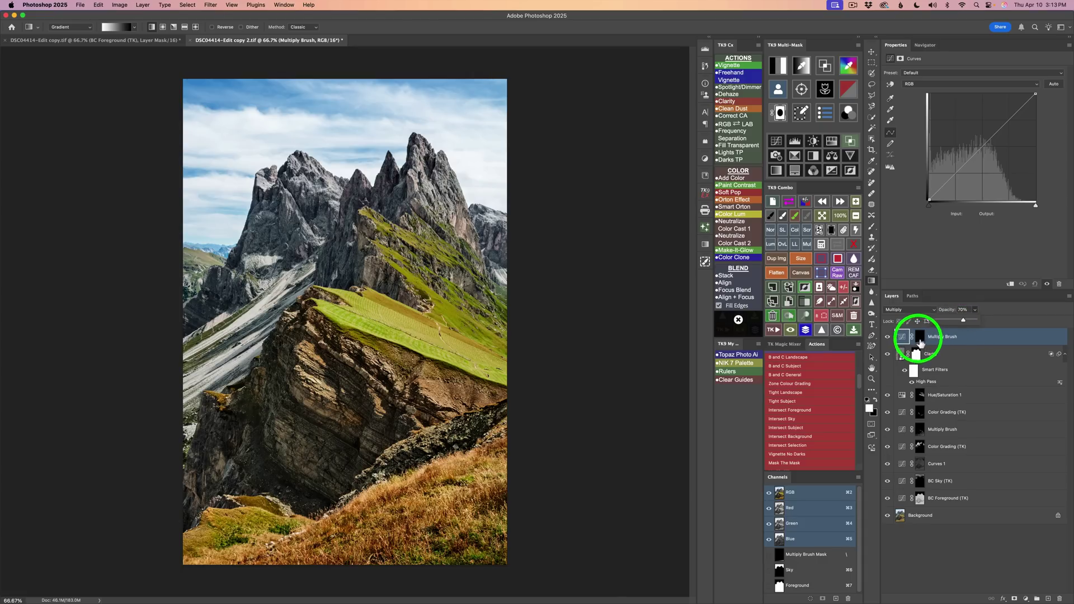
# - Compare the foreground-darkening Multiply Brush layer off and on
pyautogui.click(889, 338)
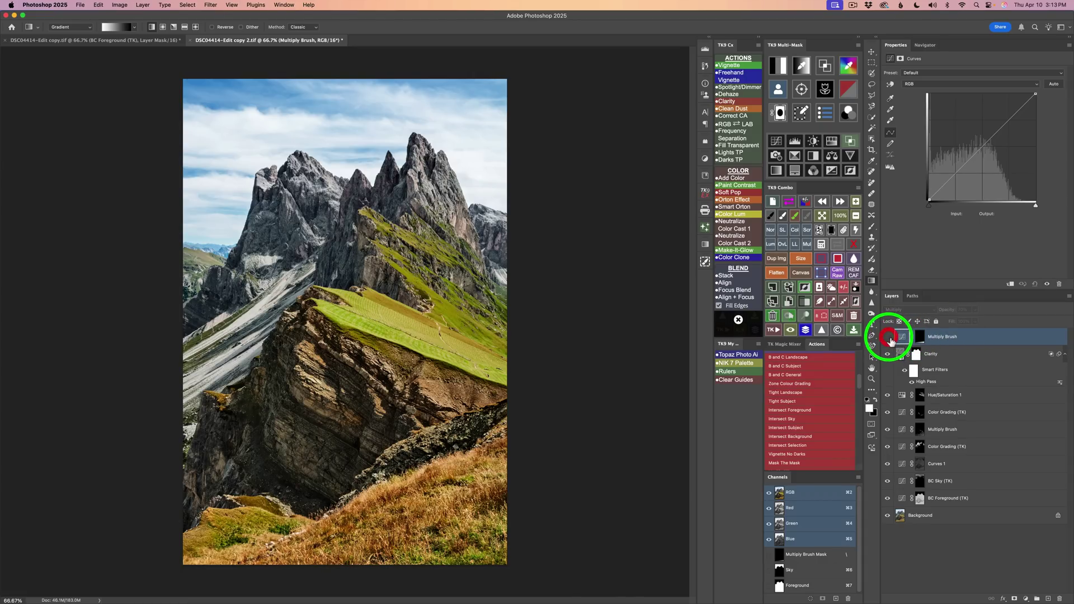
pyautogui.click(889, 338)
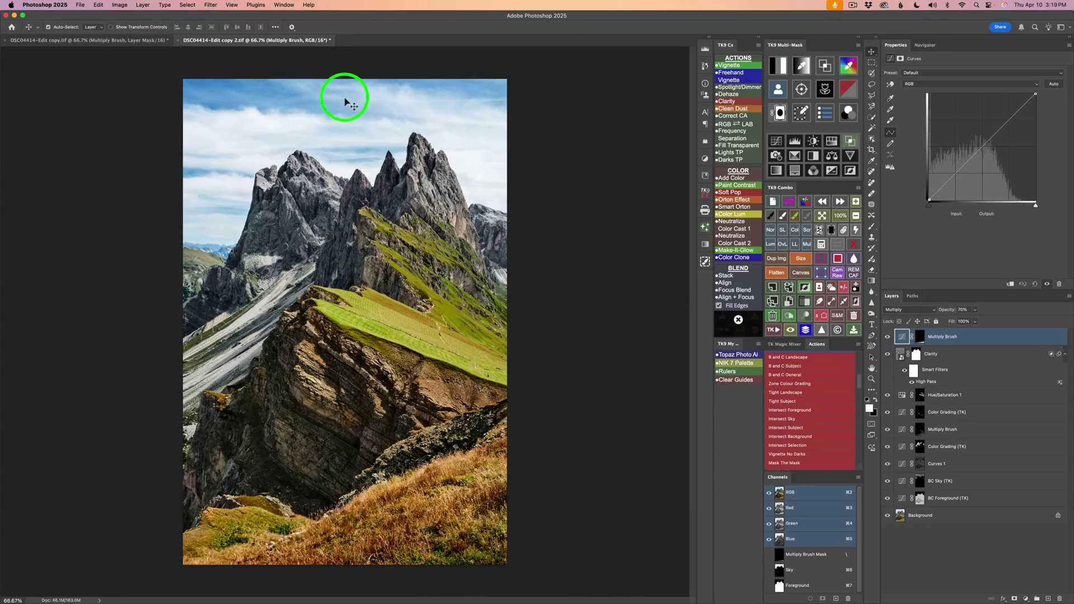
pyautogui.click(353, 103)
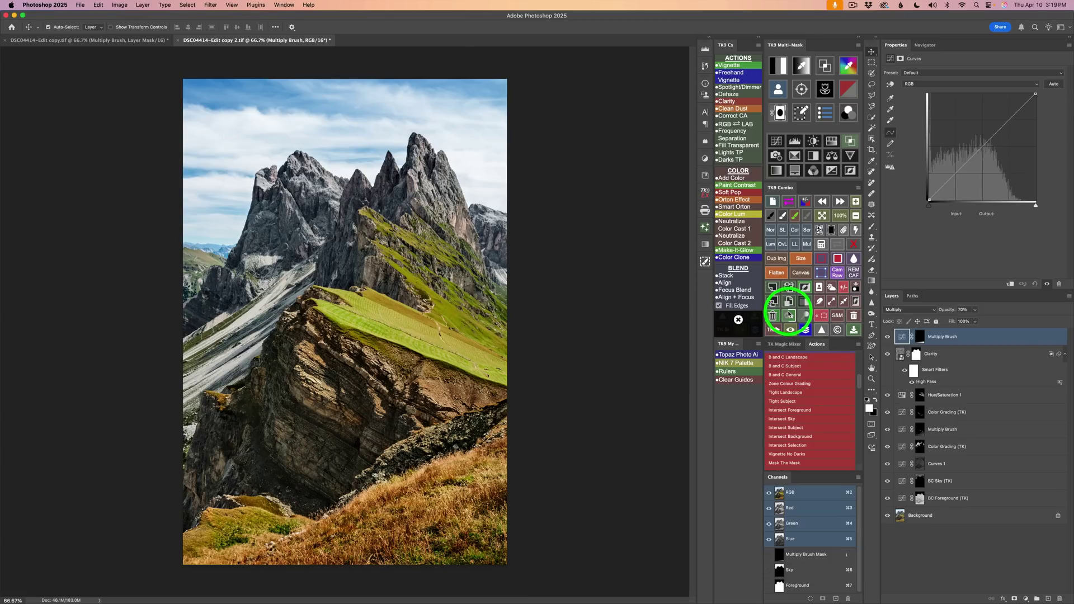
# - Add another Multiply Brush layer and draw a linear white-to-black gradient on its mask from the photo's upper edge down into the sky
pyautogui.click(807, 245)
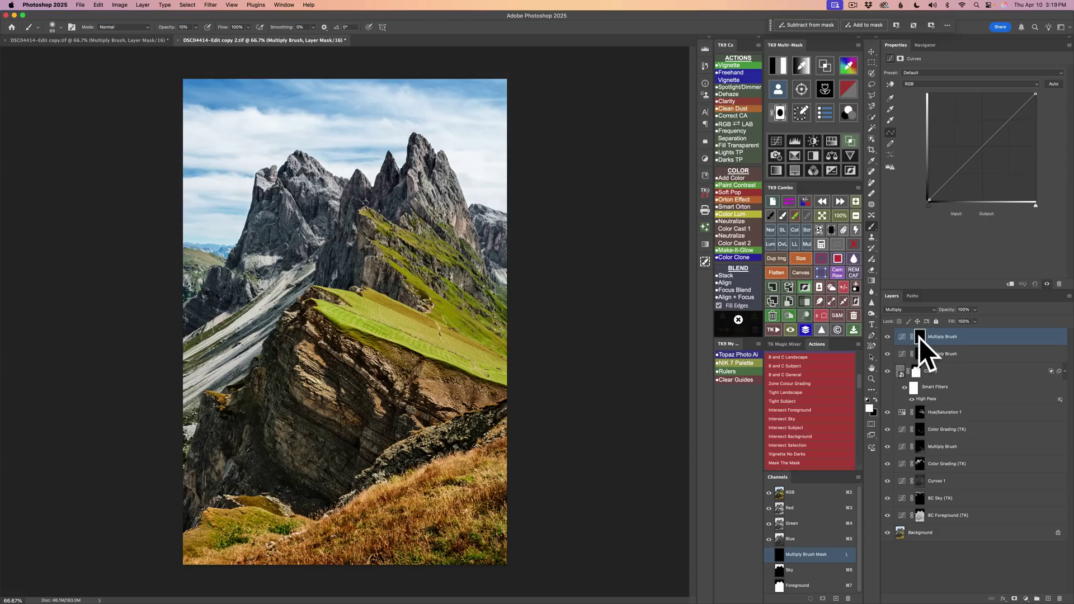
pyautogui.click(871, 281)
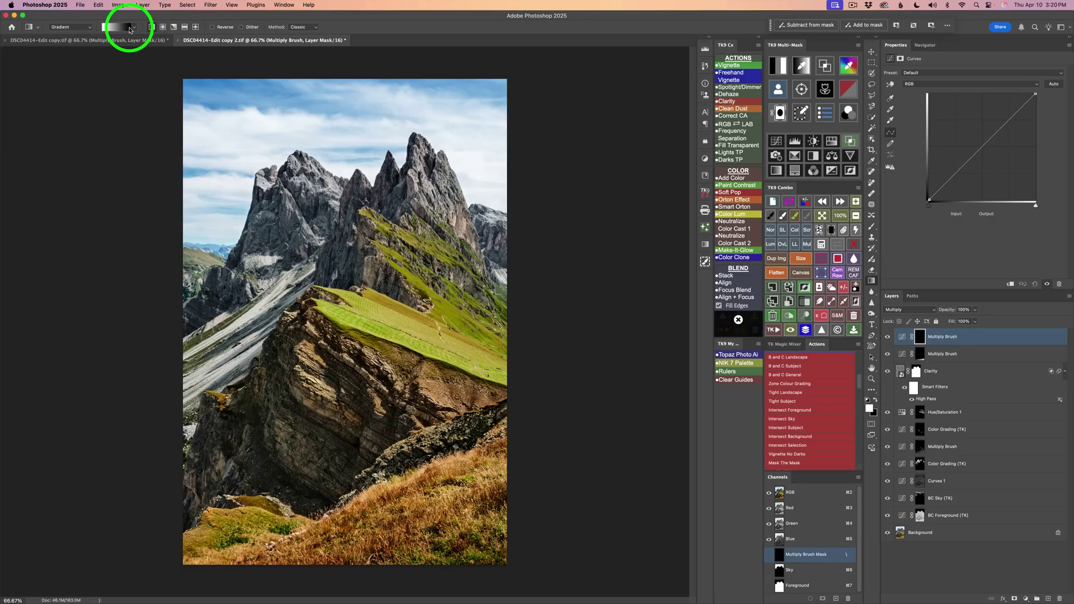
pyautogui.click(134, 28)
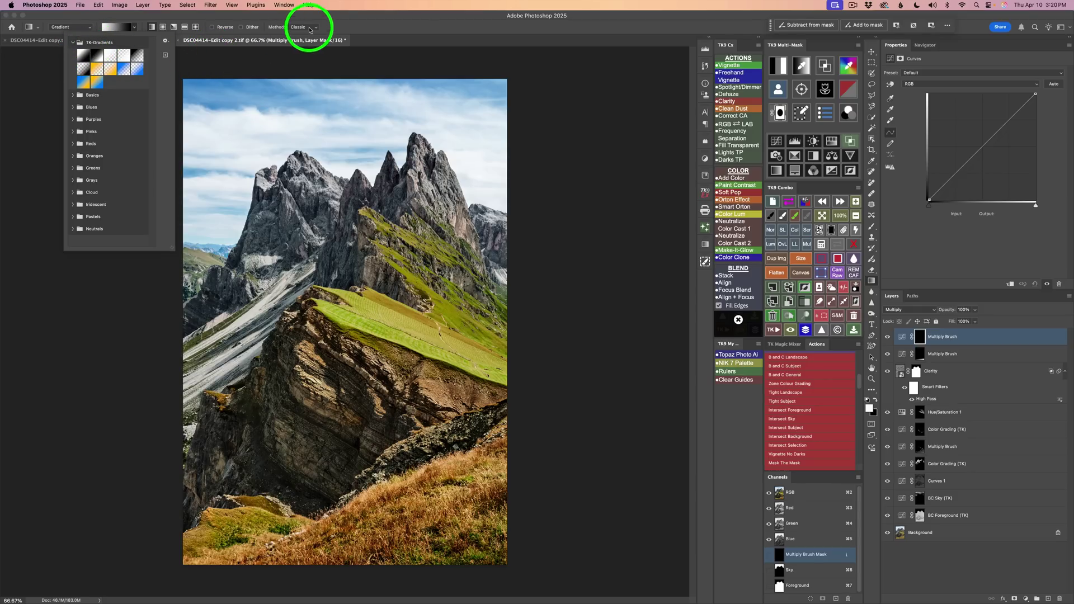
pyautogui.click(341, 24)
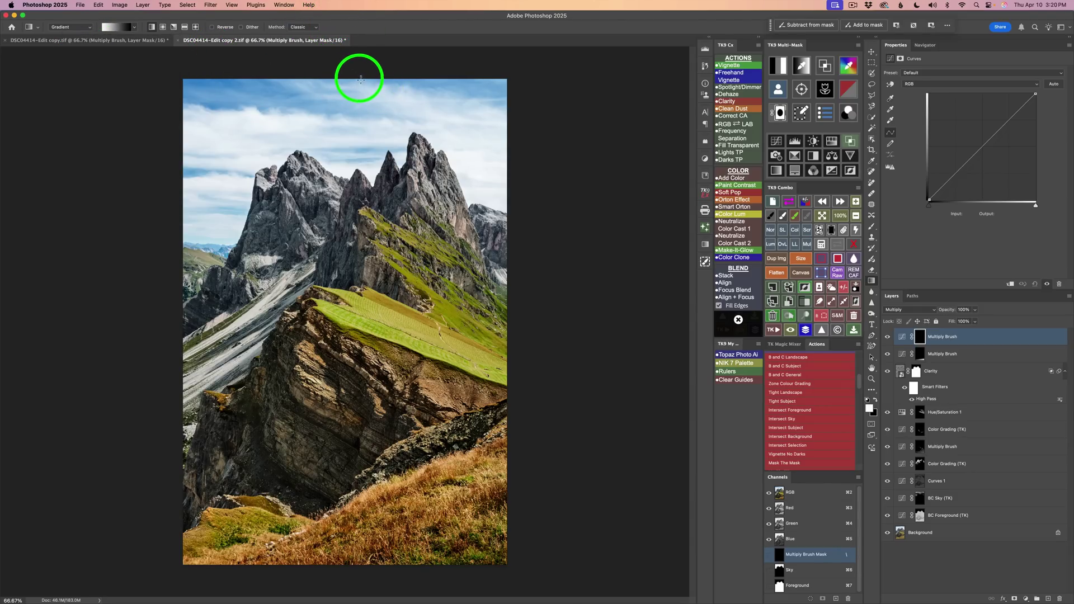
pyautogui.moveTo(362, 76); pyautogui.dragTo(362, 121)
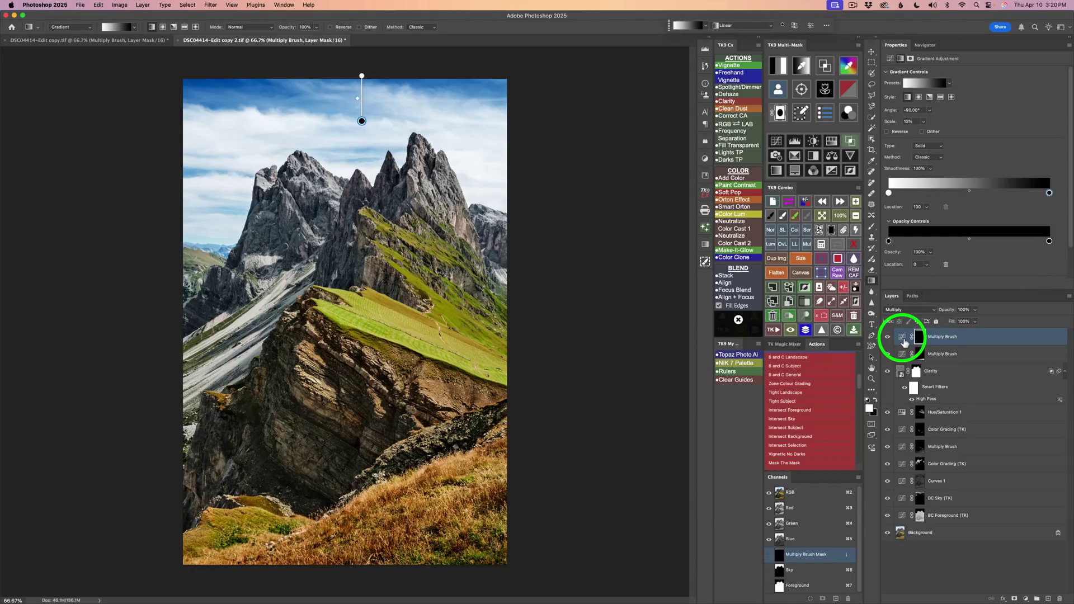
# - Set the opacity of the sky-darkening Multiply Brush layer to 35% and compare the layer off and on
pyautogui.click(902, 337)
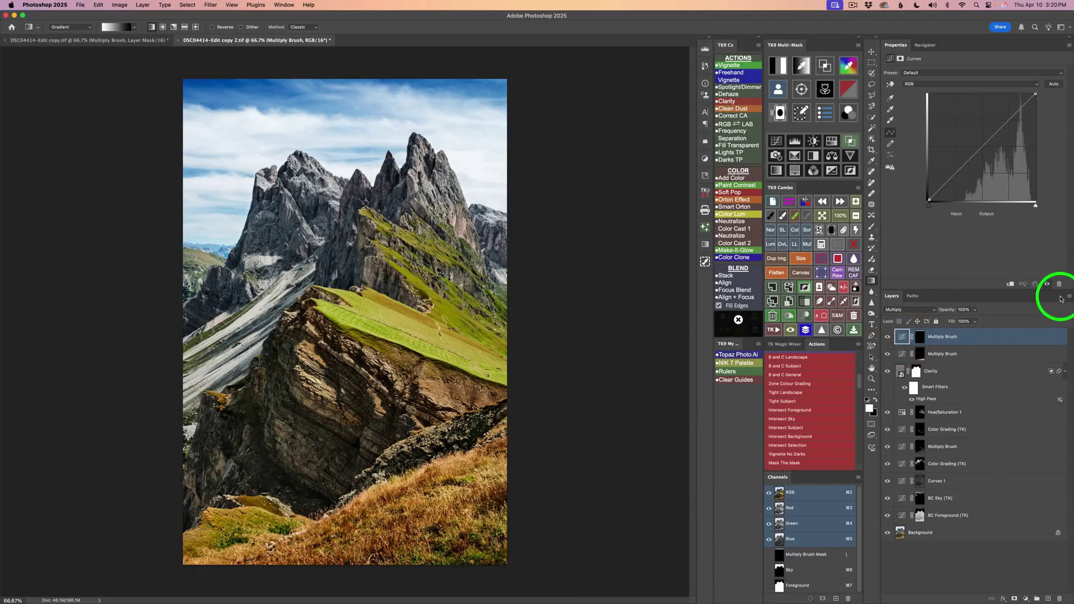
pyautogui.moveTo(974, 310); pyautogui.dragTo(956, 321)
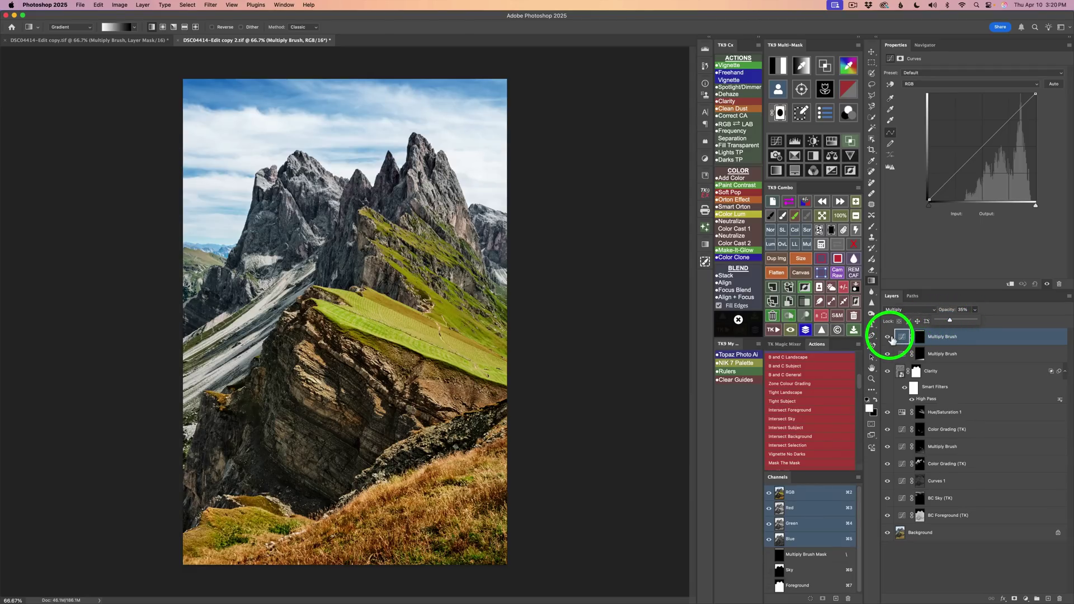
pyautogui.click(888, 337)
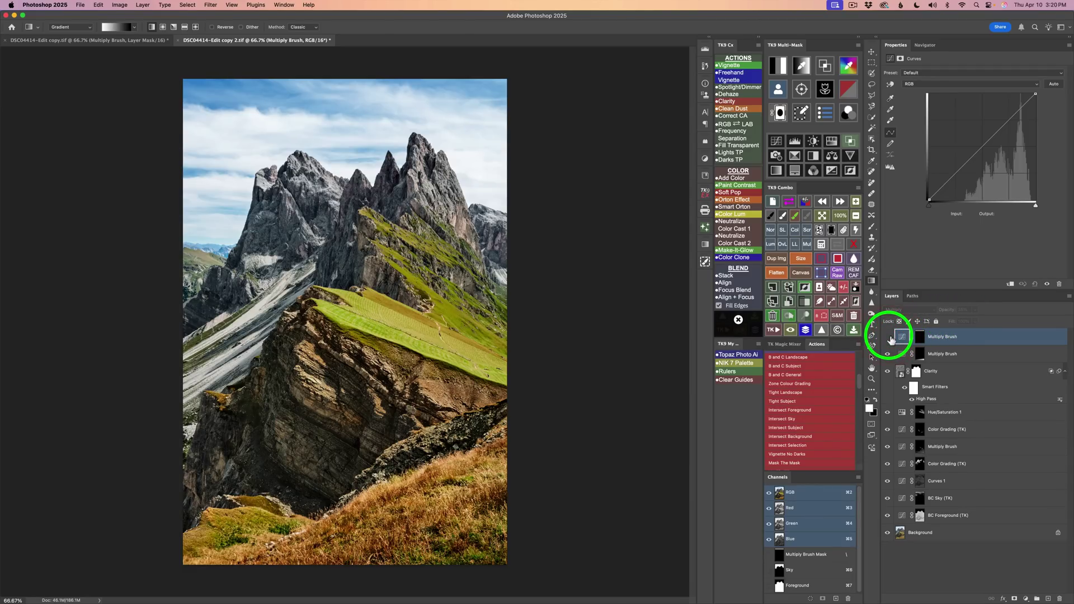
pyautogui.click(888, 337)
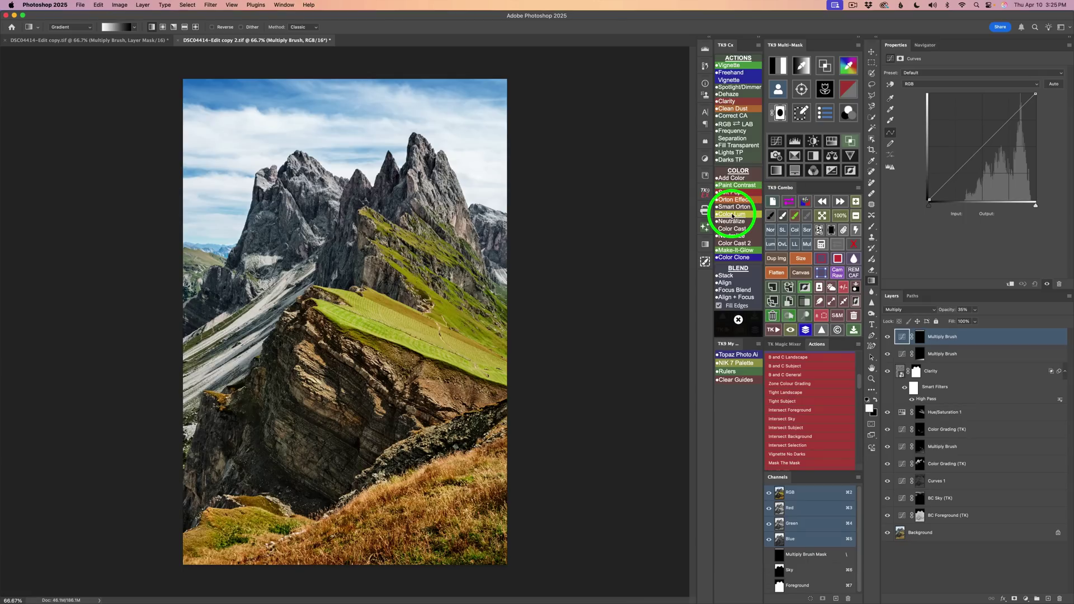
# - Add a Color Luminosity layer with Reds at 41, Yellows at 93 and Greens at about -39, and compare it off and on
pyautogui.click(733, 215)
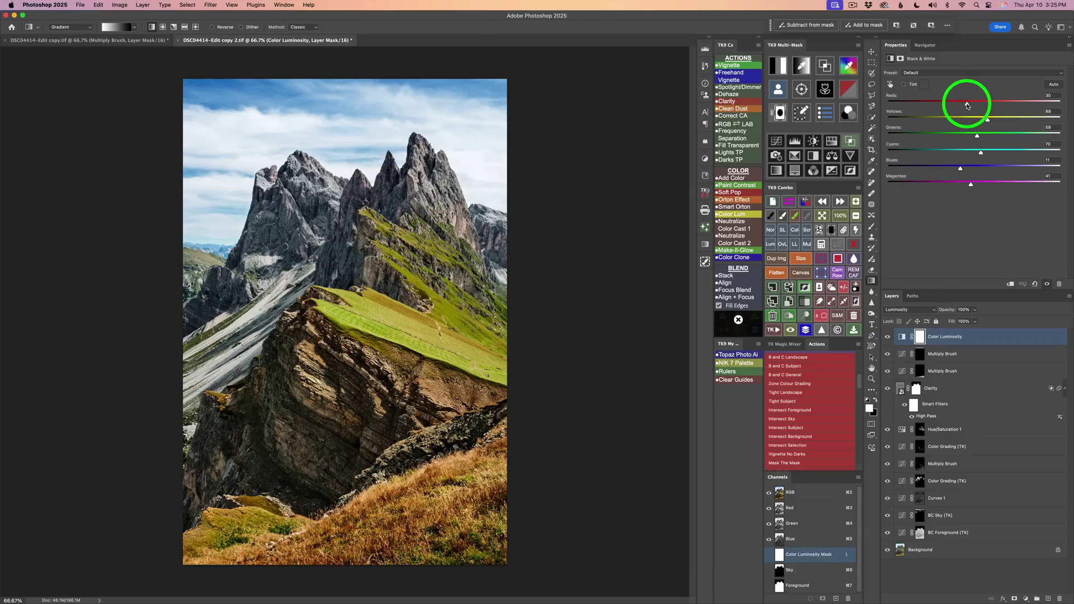
pyautogui.moveTo(965, 105); pyautogui.dragTo(971, 105)
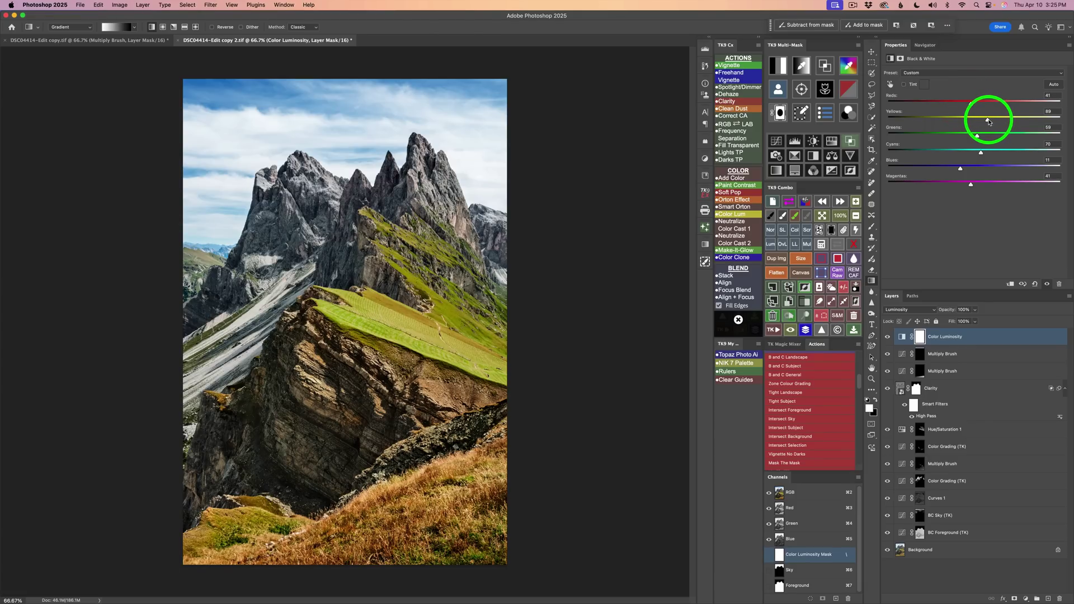
pyautogui.moveTo(988, 121)
pyautogui.mouseDown()
pyautogui.moveTo(959, 121)
pyautogui.moveTo(987, 121)
pyautogui.mouseUp()
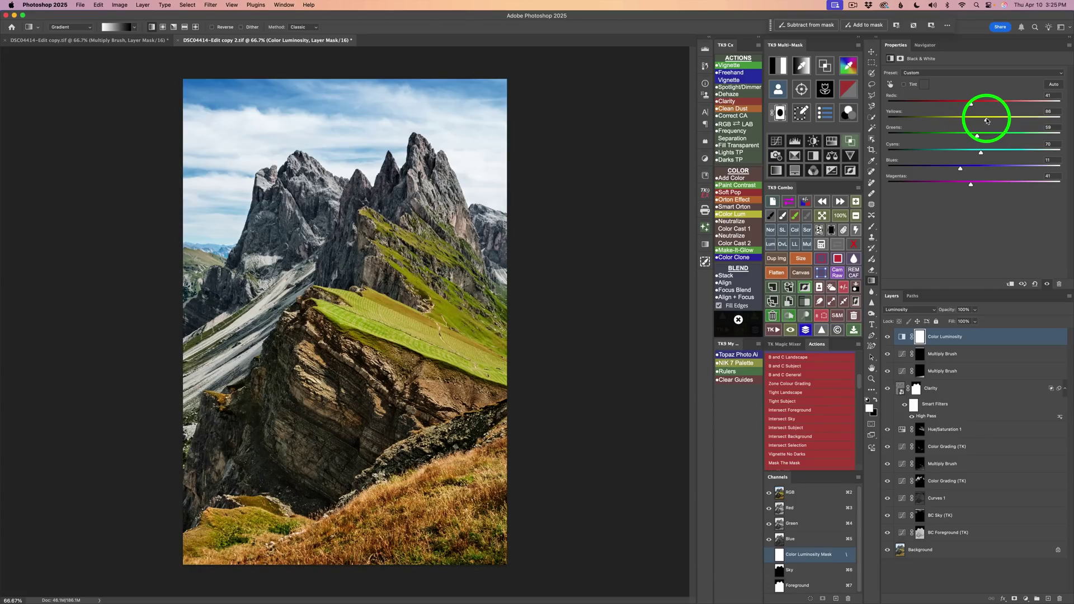
pyautogui.moveTo(987, 121); pyautogui.dragTo(989, 121)
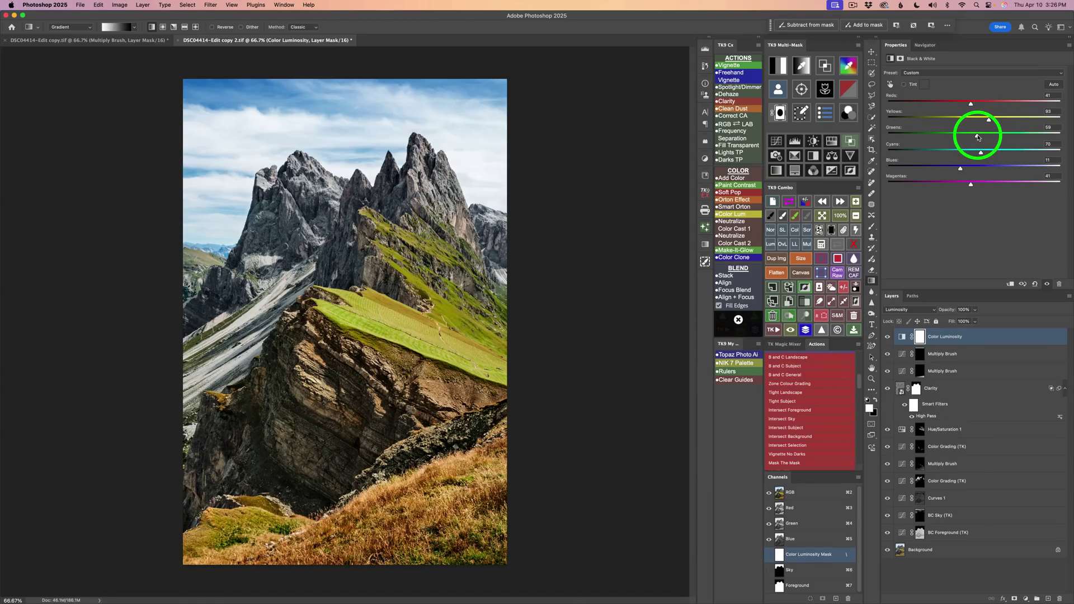
pyautogui.moveTo(978, 137); pyautogui.dragTo(944, 135)
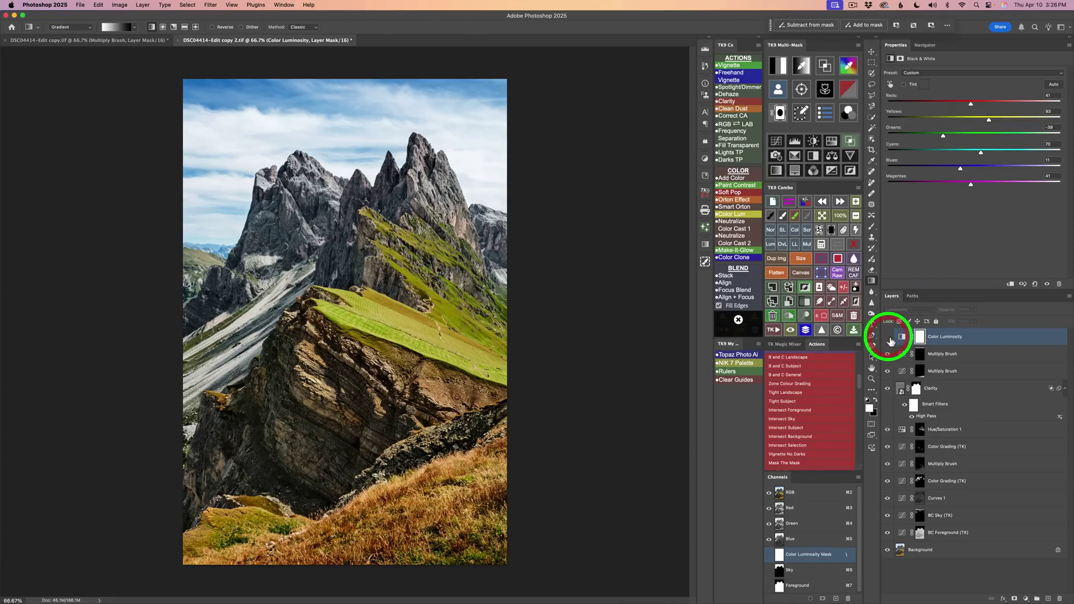
pyautogui.click(888, 337)
pyautogui.click(888, 337)
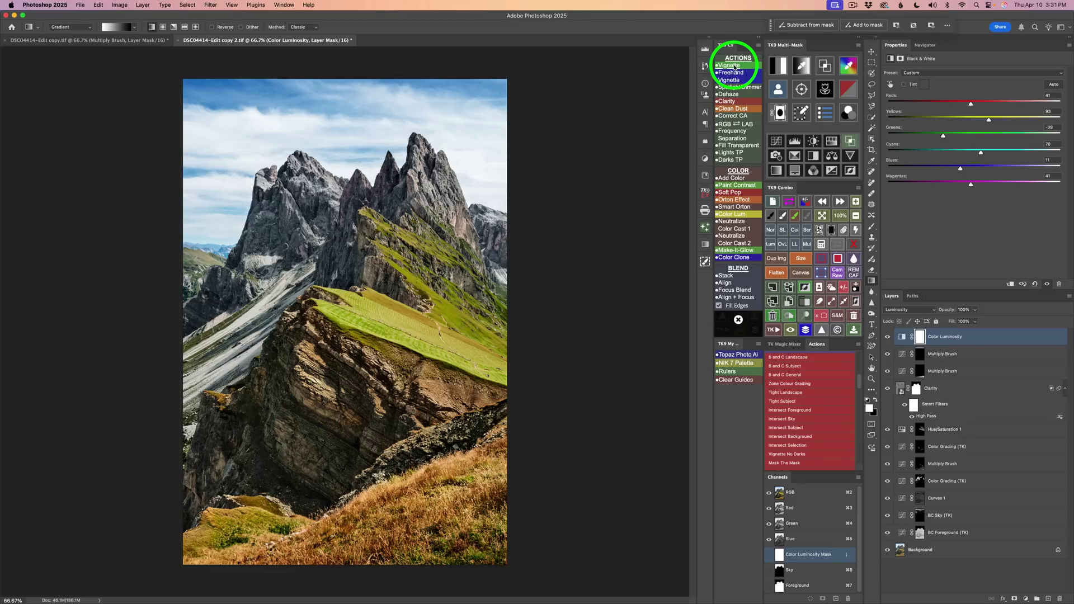
# - Add a Vignette layer with the TK9 action, accepting the suggested Gaussian Blur radius, and compare it off and on
pyautogui.click(733, 66)
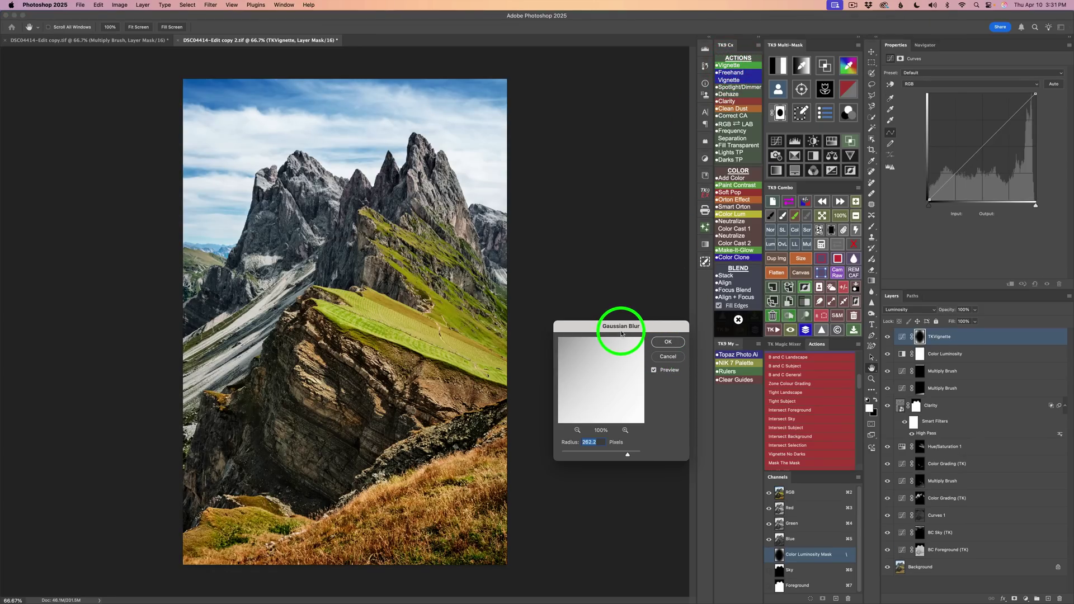
pyautogui.click(666, 342)
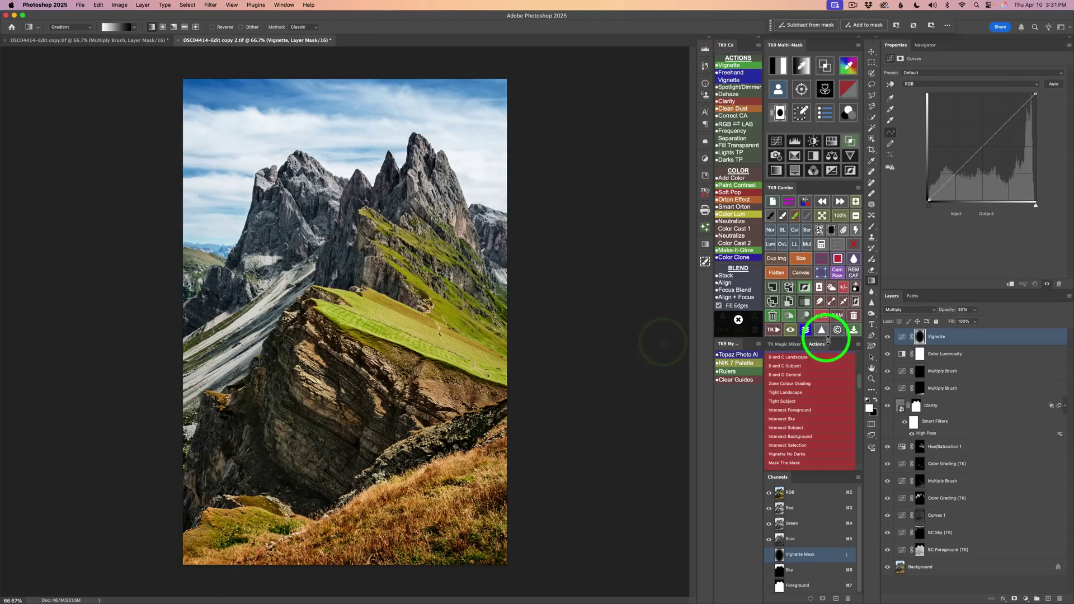
pyautogui.click(888, 337)
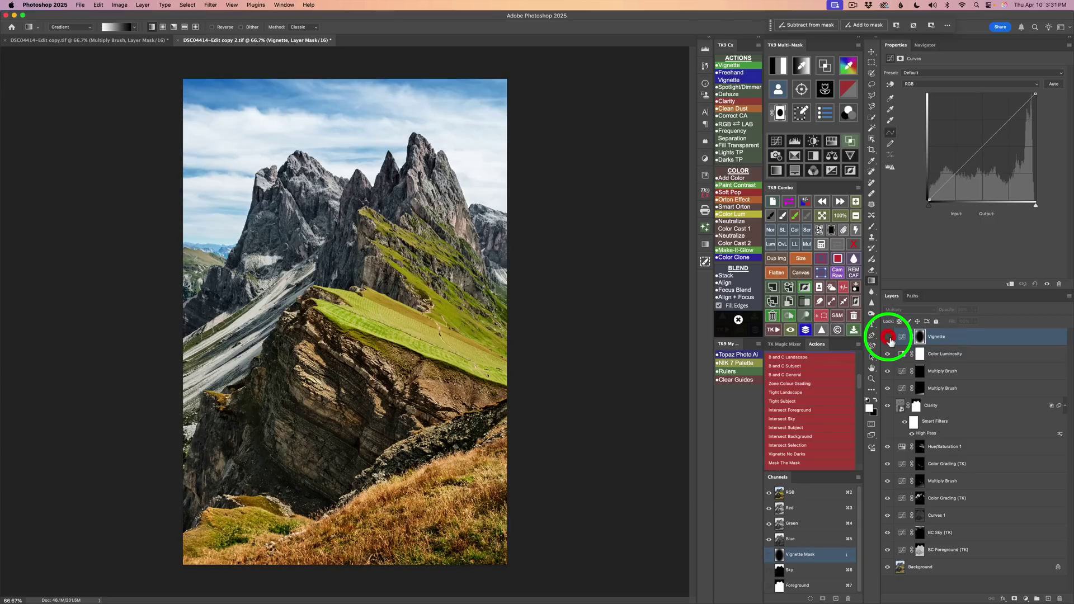
pyautogui.click(888, 338)
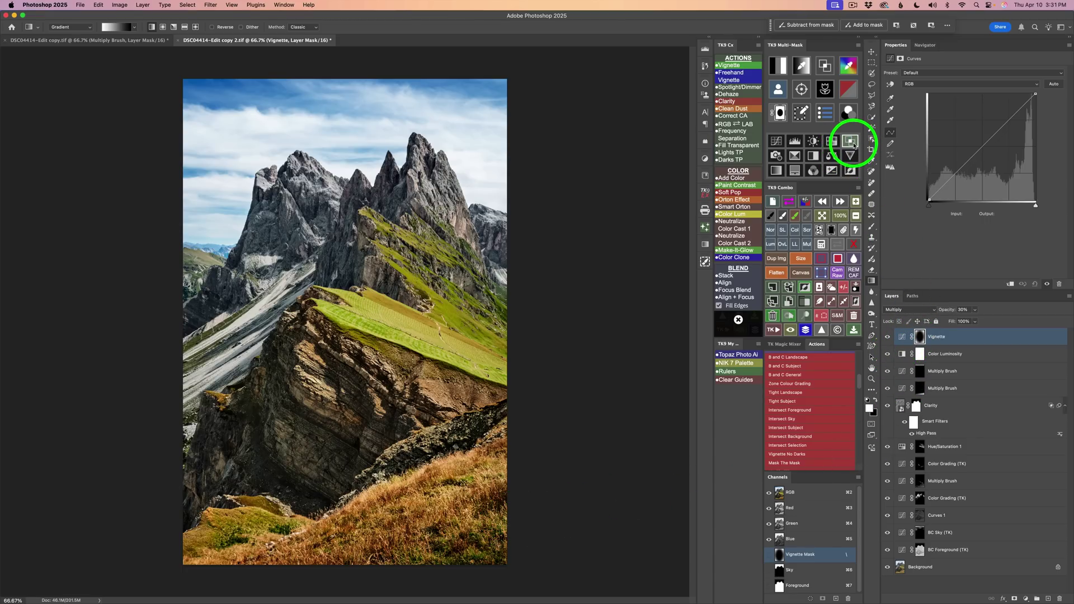
# - Apply the second Blend If preset to the Vignette layer, close the Blend If controls, and compare the layer off and on
pyautogui.click(852, 142)
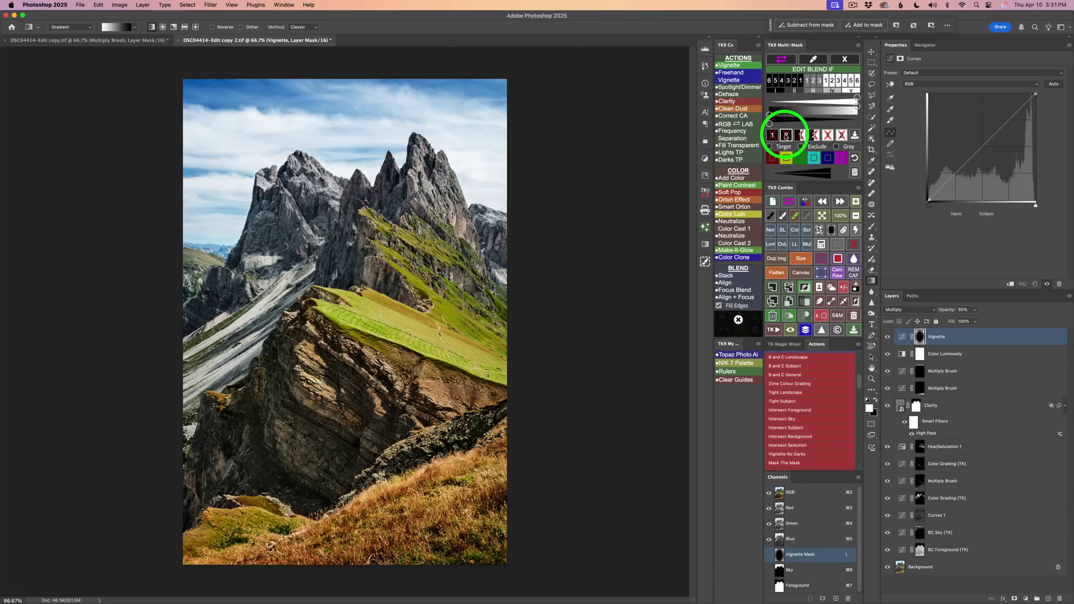
pyautogui.click(786, 136)
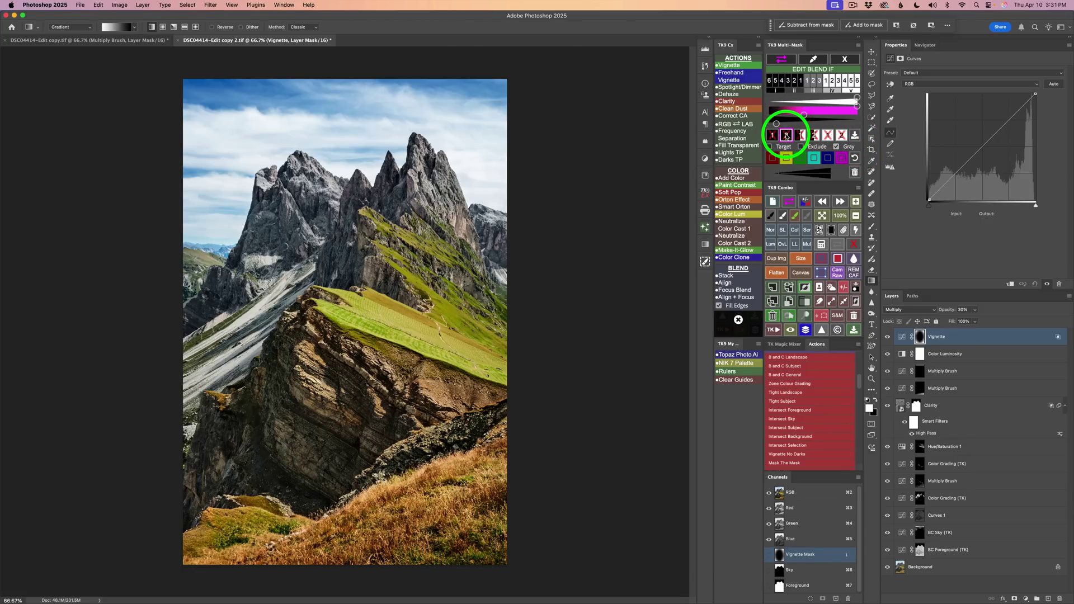
pyautogui.click(846, 60)
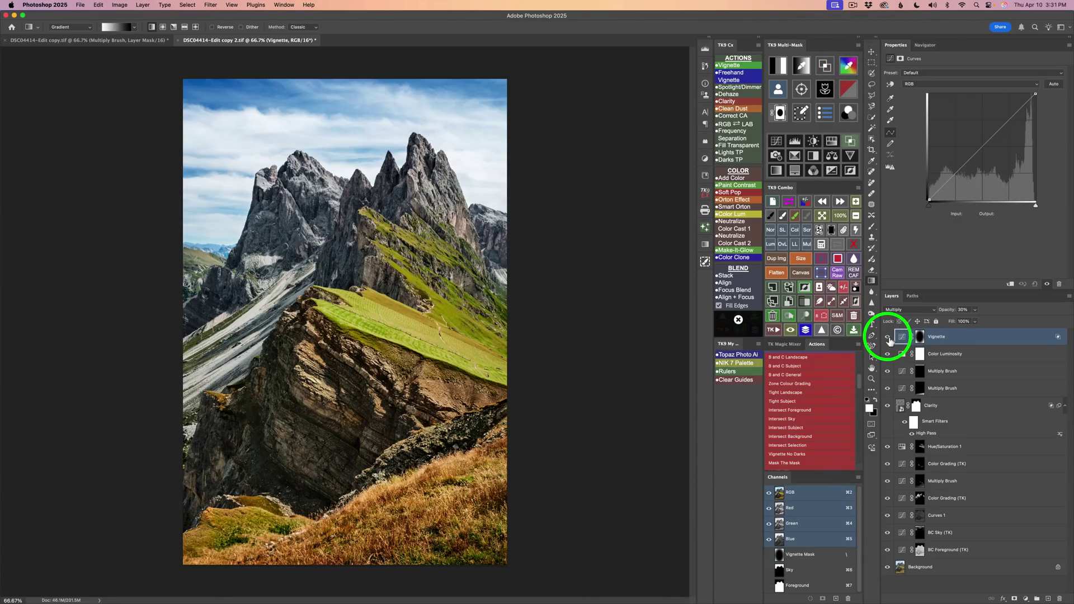
pyautogui.click(888, 337)
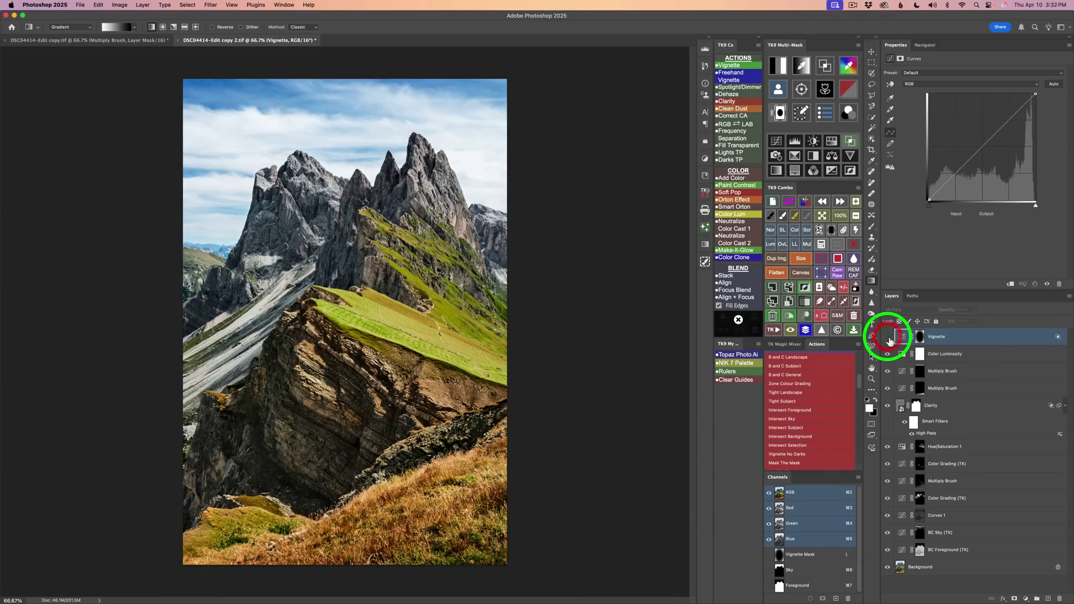
pyautogui.click(888, 338)
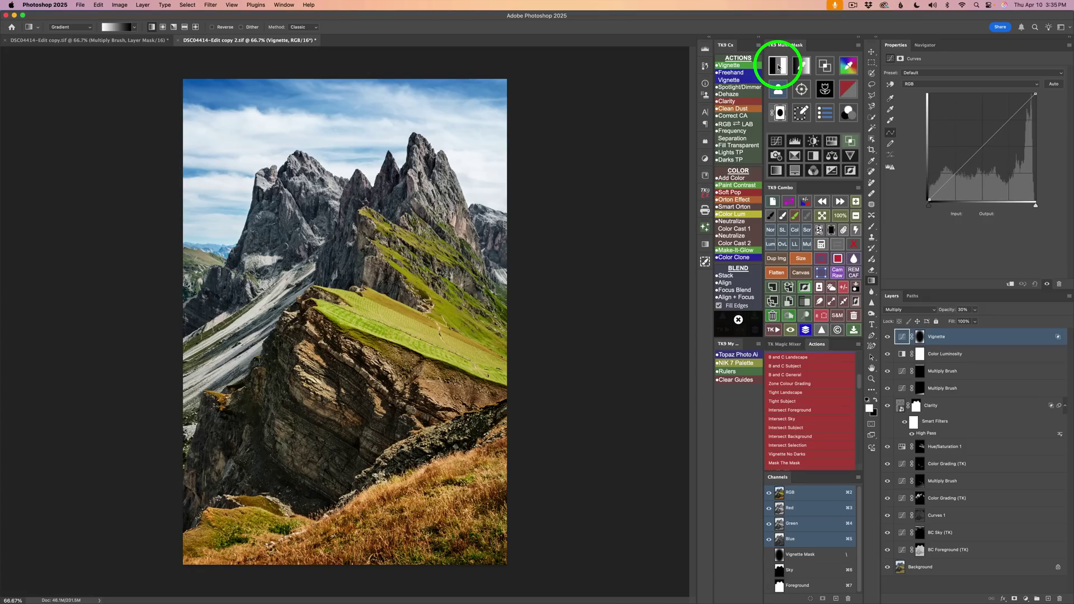
# - Generate a luminosity mask, preview the Lights 1 through Lights 5 ranges, and choose Lights 4
pyautogui.click(777, 66)
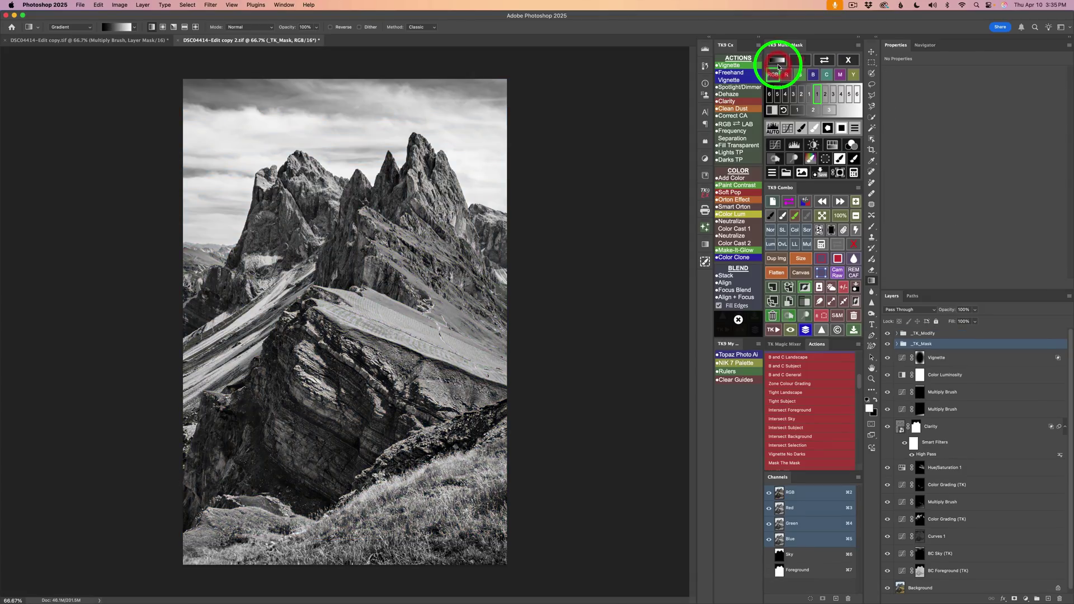
pyautogui.click(818, 95)
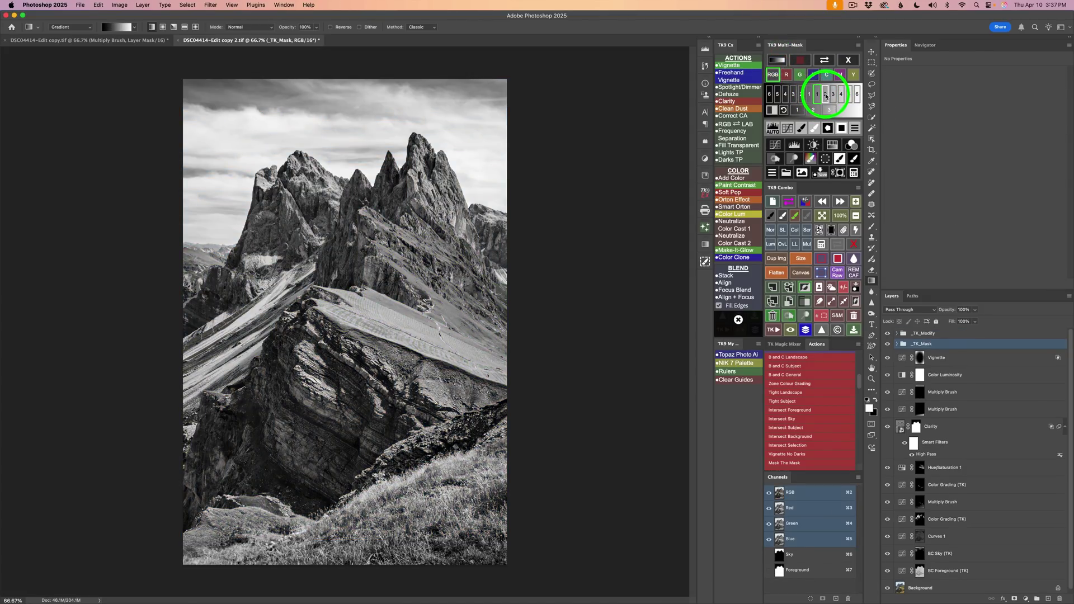
pyautogui.click(826, 95)
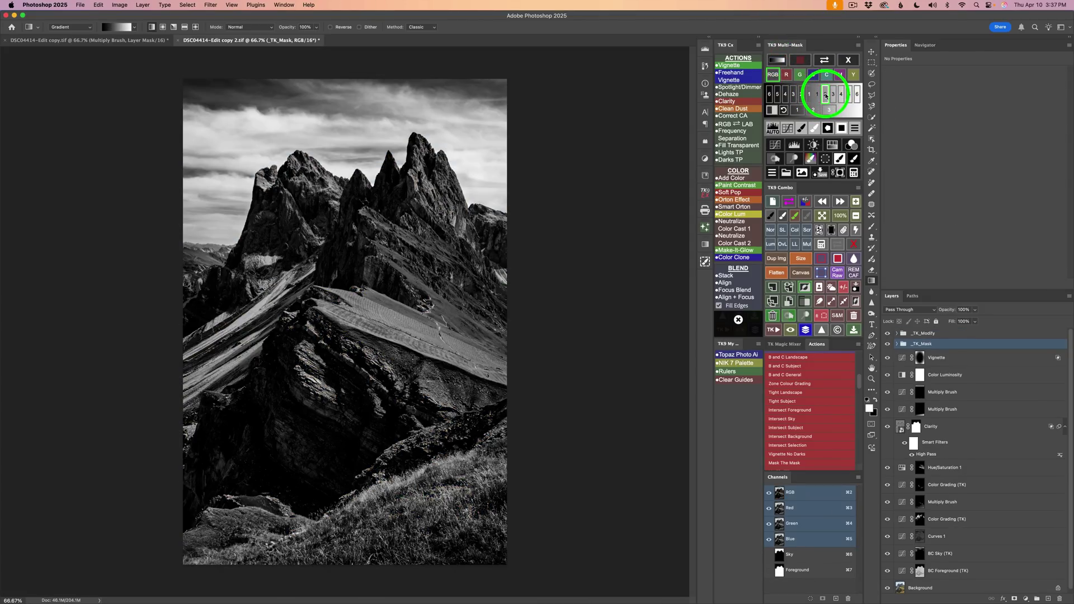
pyautogui.click(833, 95)
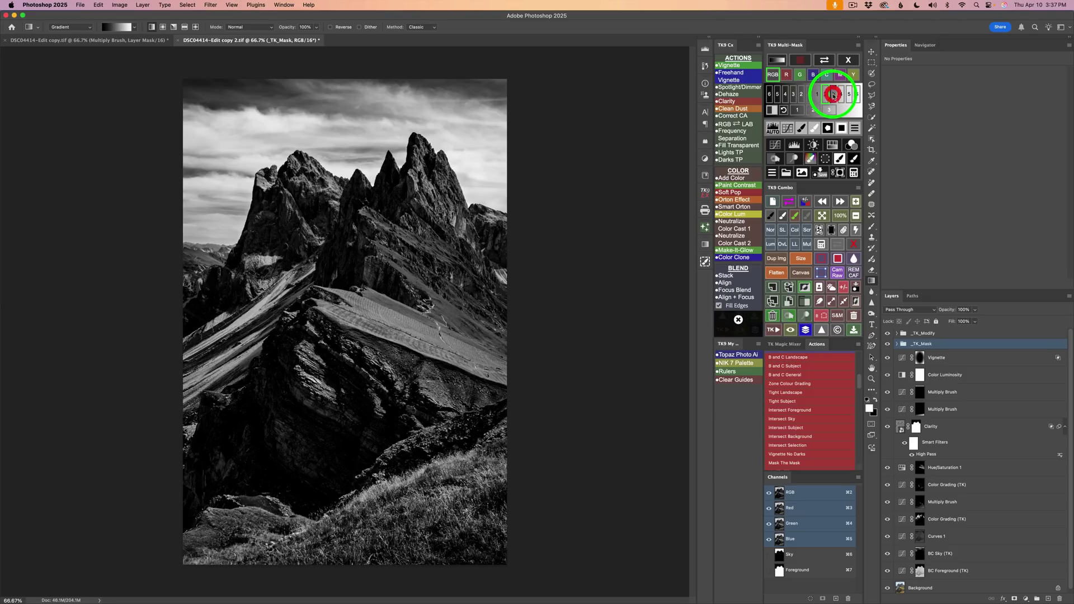
pyautogui.click(841, 96)
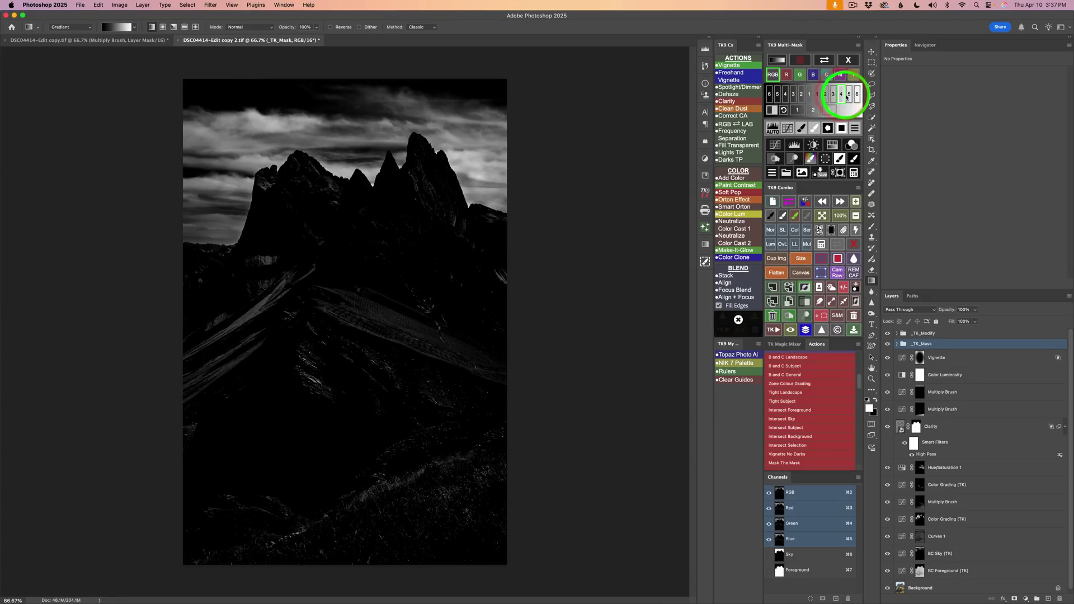
pyautogui.click(849, 95)
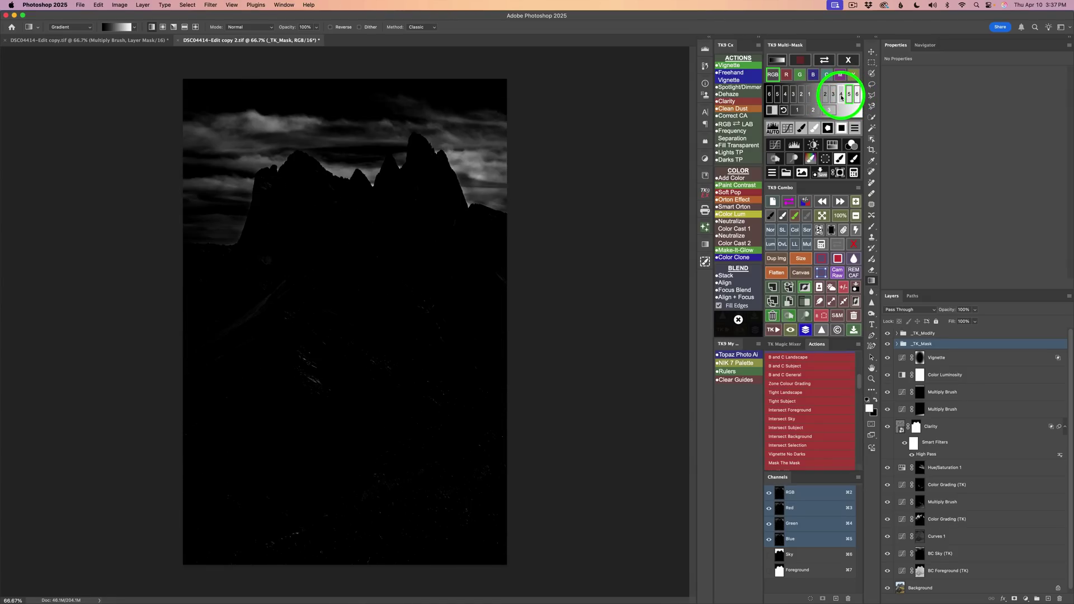
pyautogui.click(842, 95)
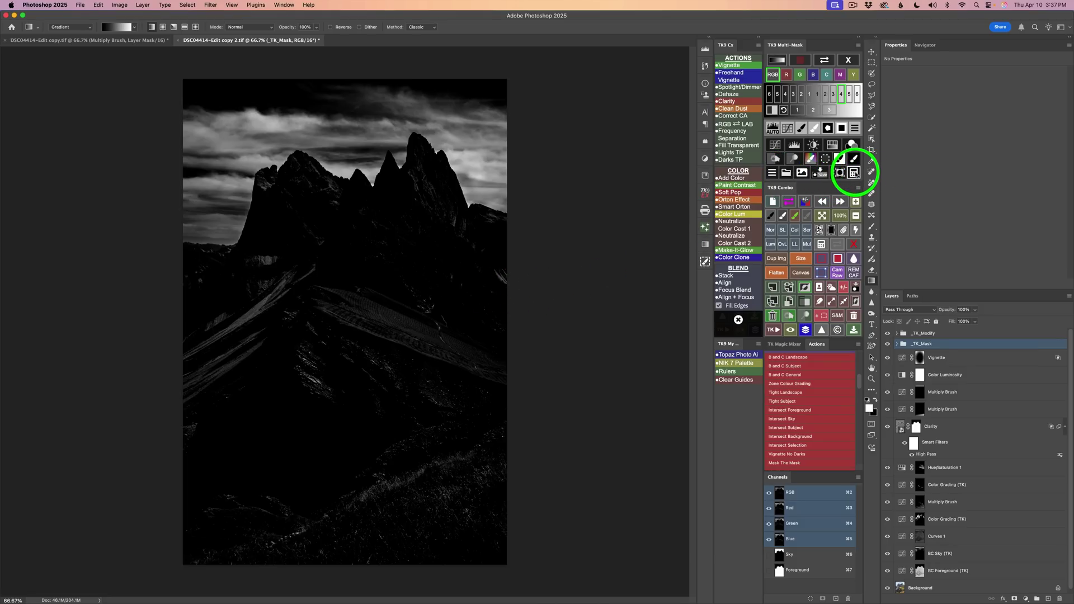
# - Intersect the Lights 4 luminosity mask with the saved Sky mask and calculate the combined mask
pyautogui.click(855, 173)
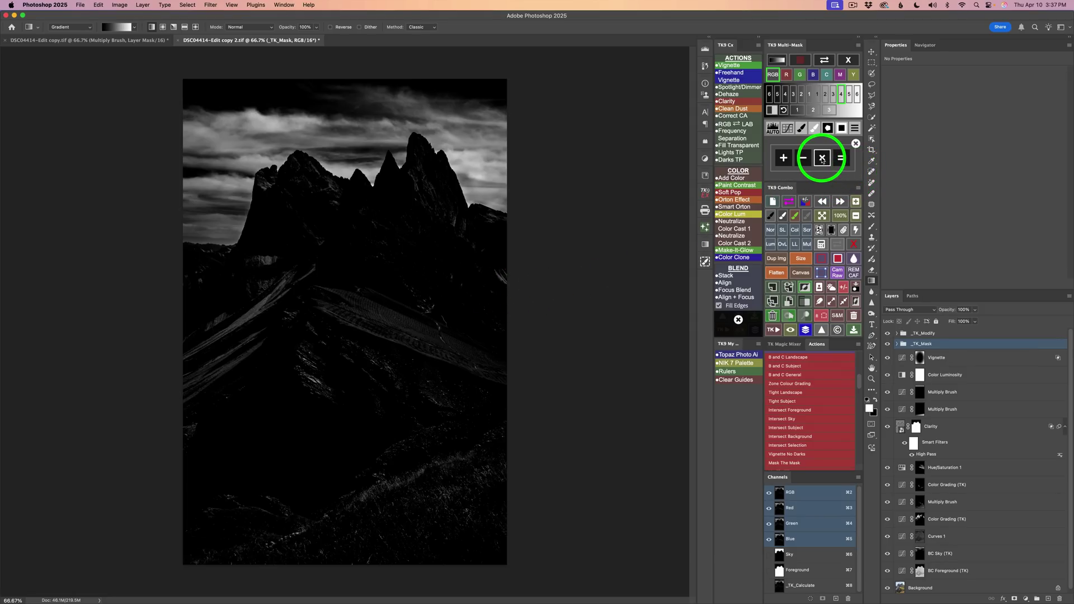
pyautogui.click(823, 159)
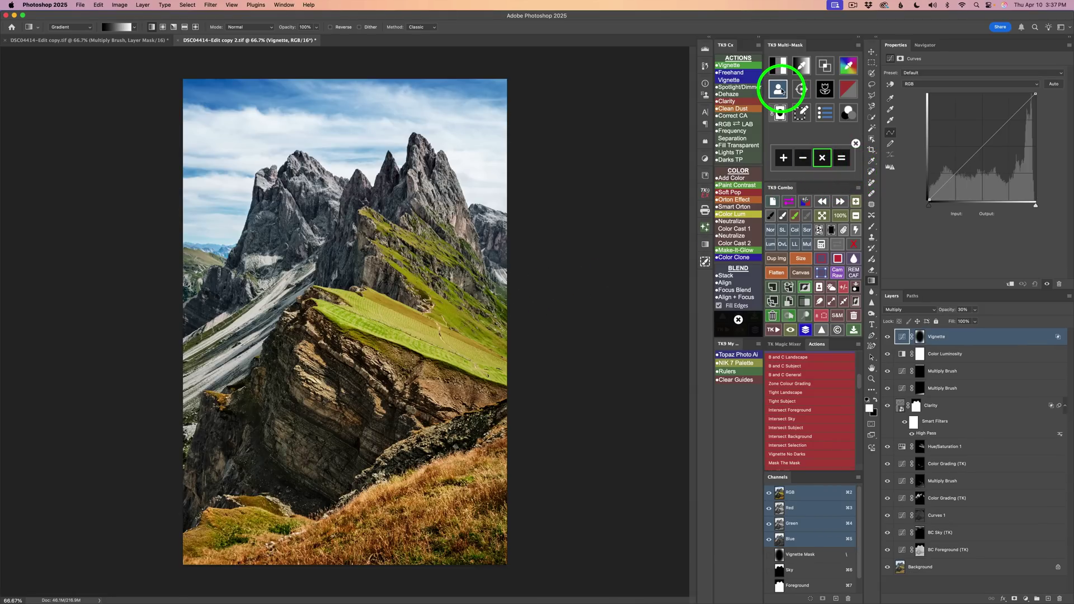
pyautogui.click(781, 89)
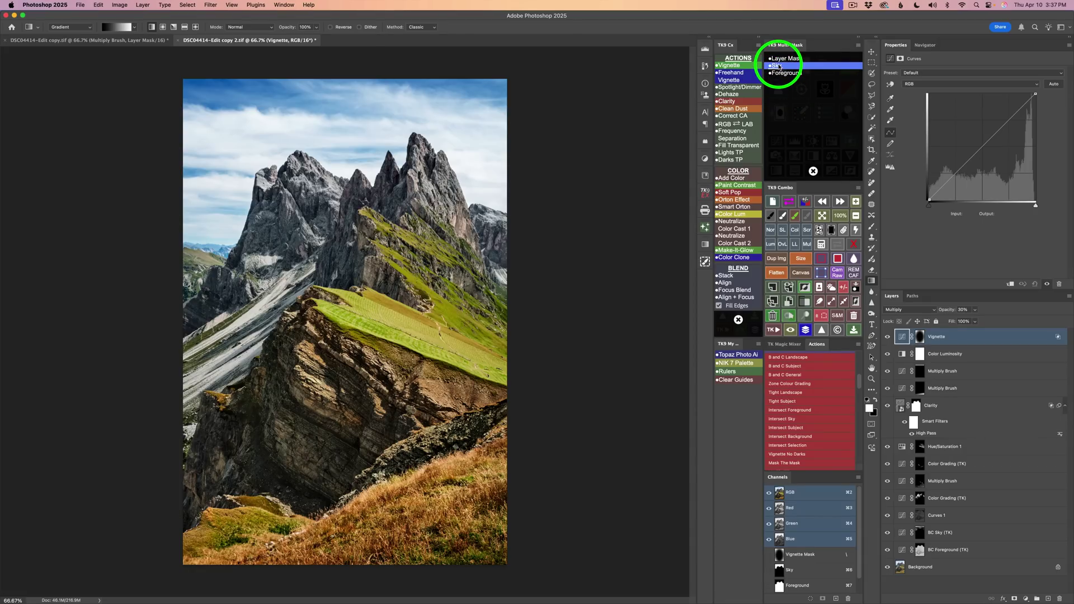
pyautogui.click(779, 66)
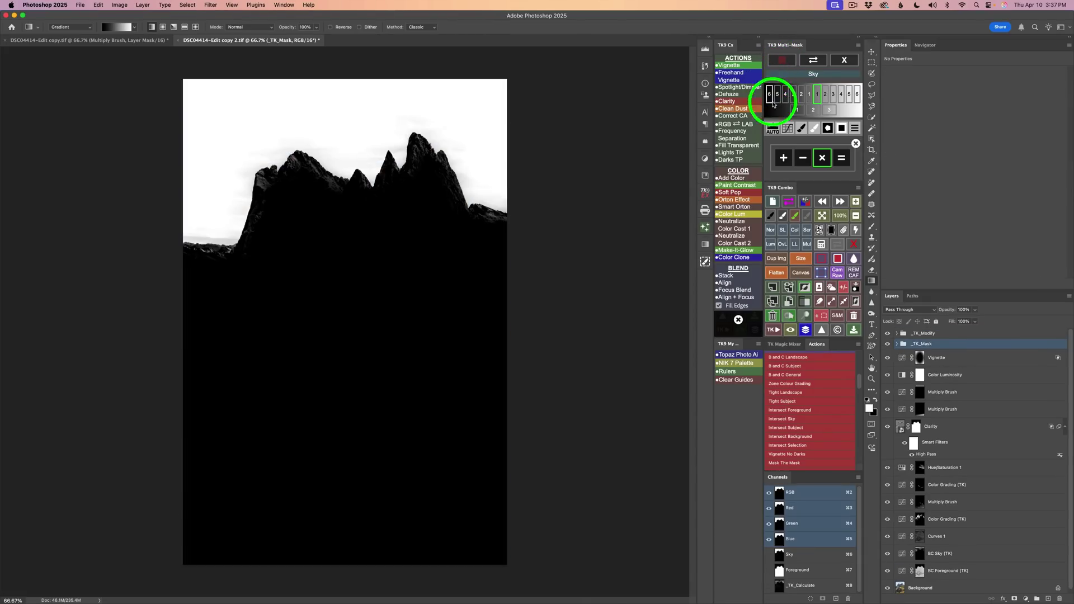
pyautogui.click(842, 158)
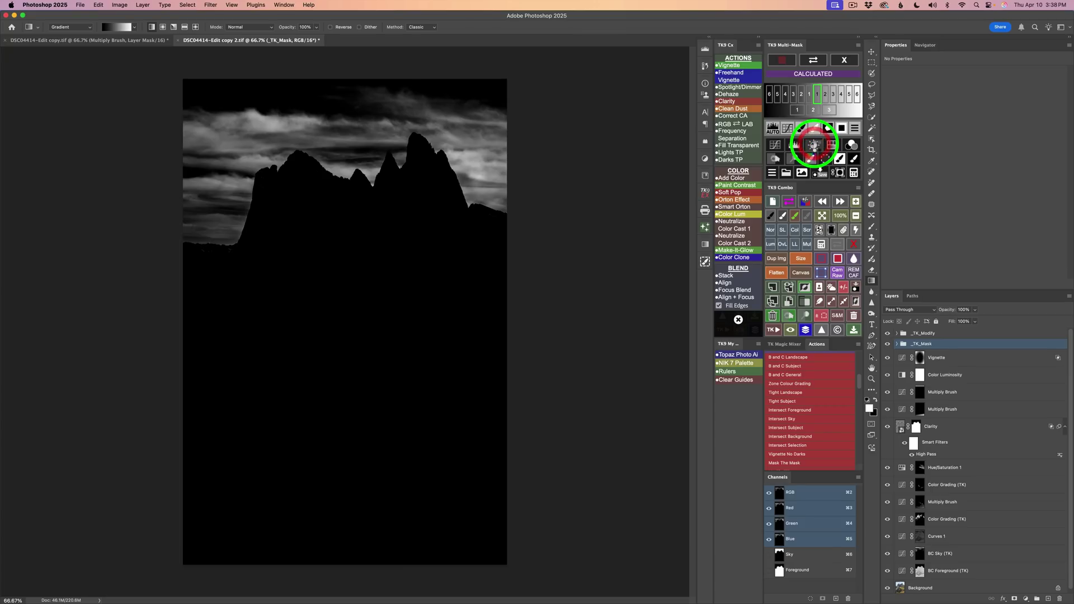
# - Add a Brightness/Contrast layer through the calculated sky highlights mask, with Brightness at -20 and Contrast at -10
pyautogui.click(815, 145)
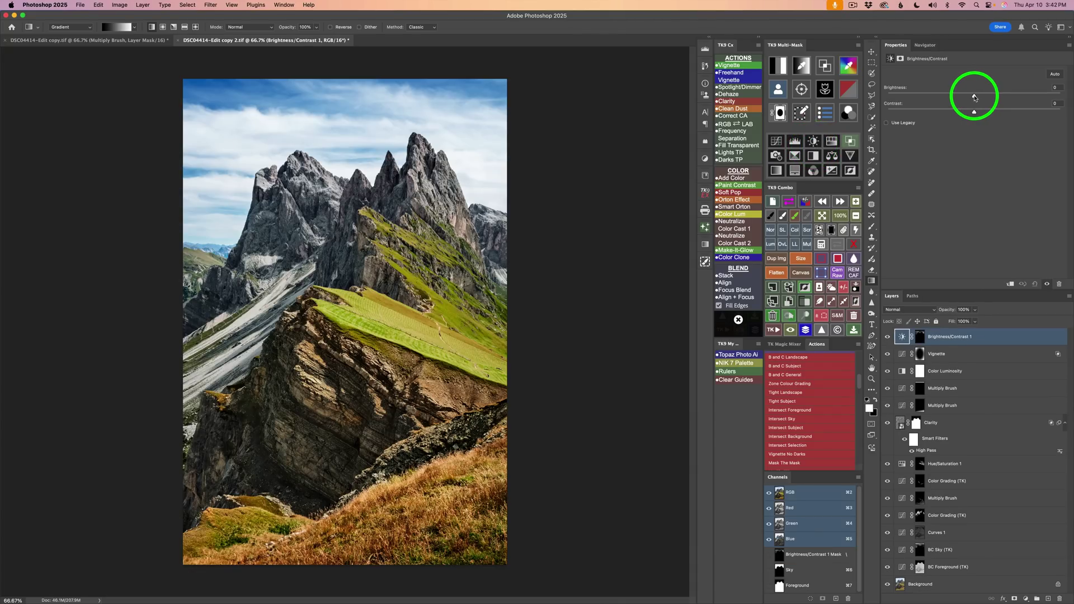
pyautogui.moveTo(974, 97)
pyautogui.mouseDown()
pyautogui.moveTo(895, 96)
pyautogui.moveTo(974, 95)
pyautogui.moveTo(901, 96)
pyautogui.moveTo(962, 96)
pyautogui.mouseUp()
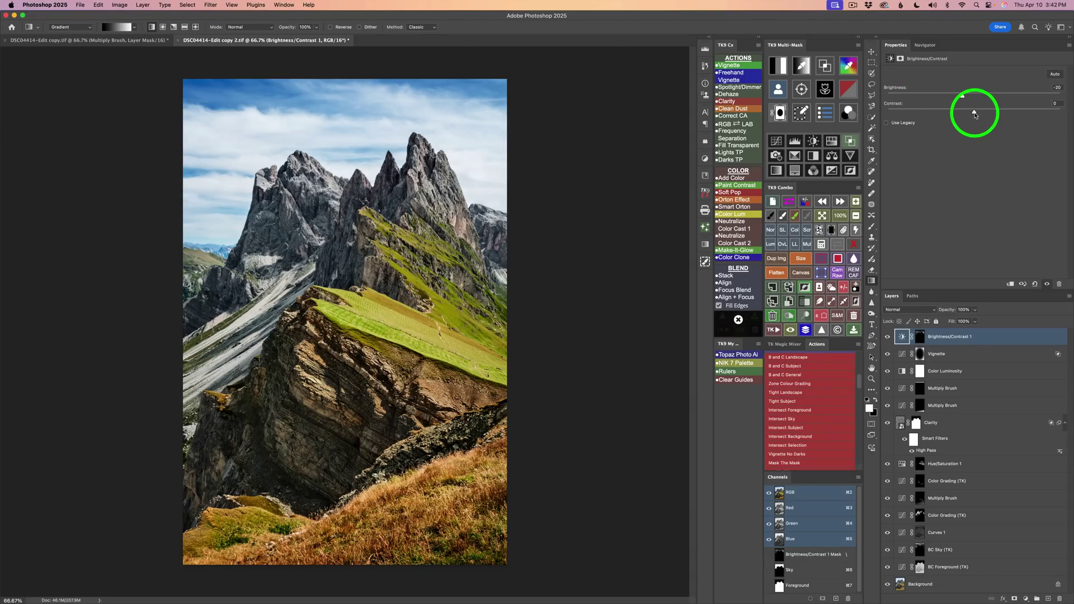
pyautogui.moveTo(972, 114); pyautogui.dragTo(957, 112)
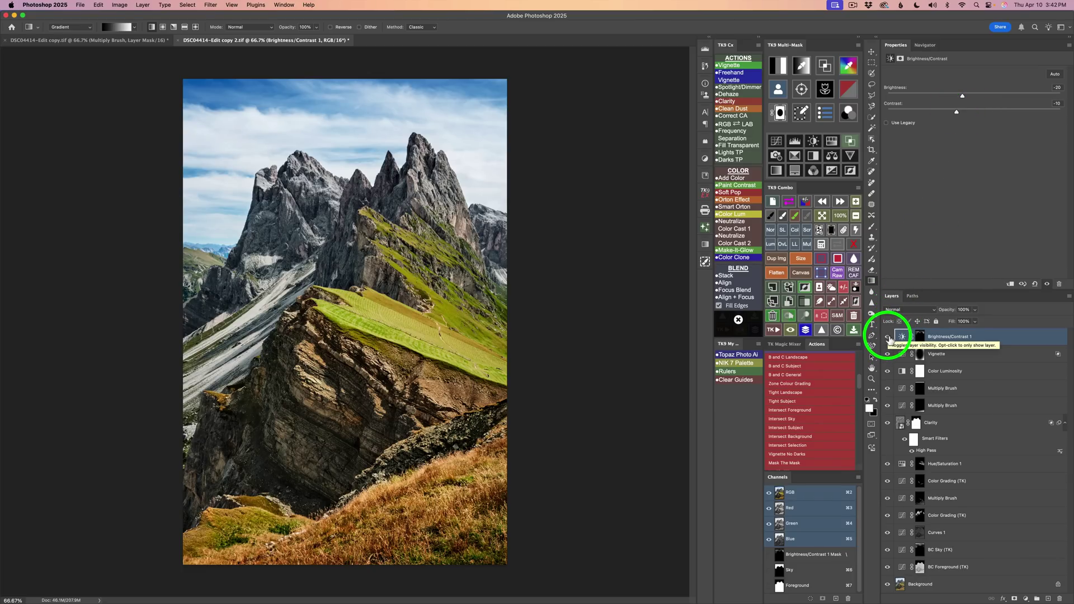
# - Compare the Brightness/Contrast layer off and on, and compare the full edit with the original Background image
pyautogui.click(889, 337)
pyautogui.click(889, 337)
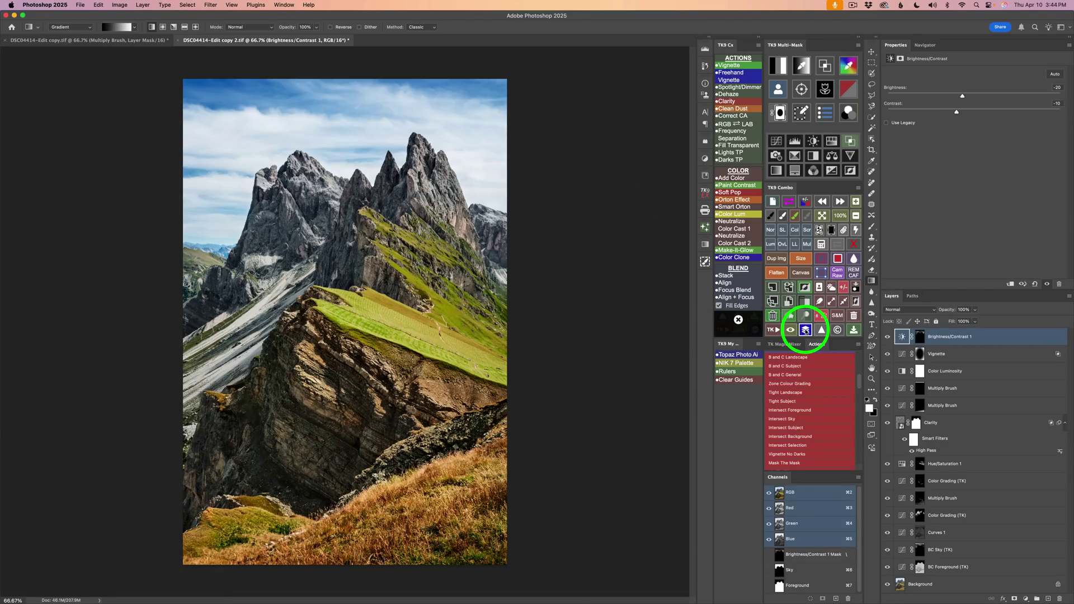
pyautogui.click(806, 330)
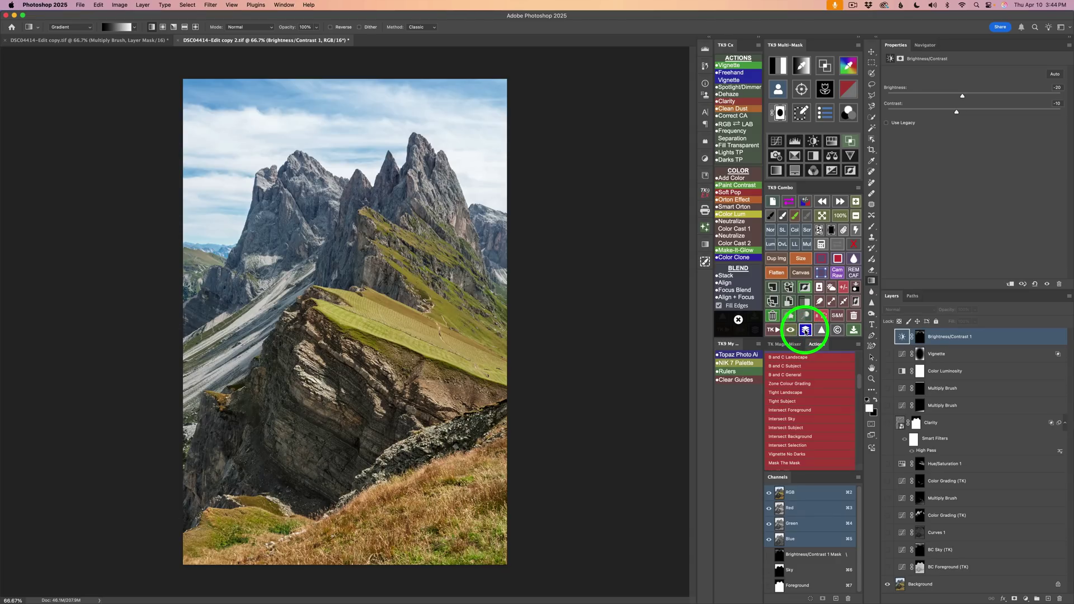
pyautogui.click(806, 330)
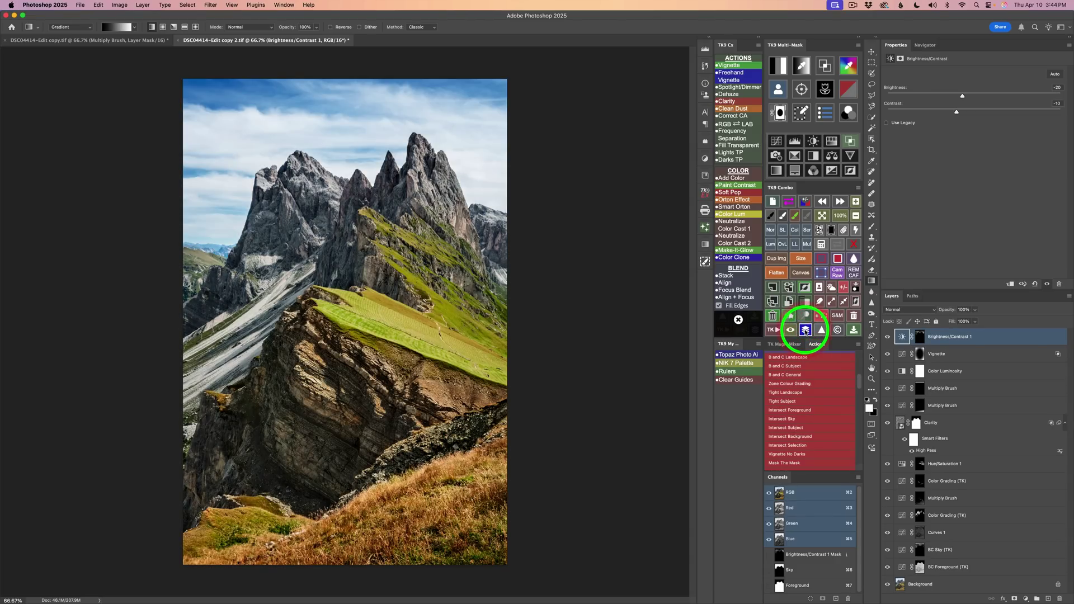